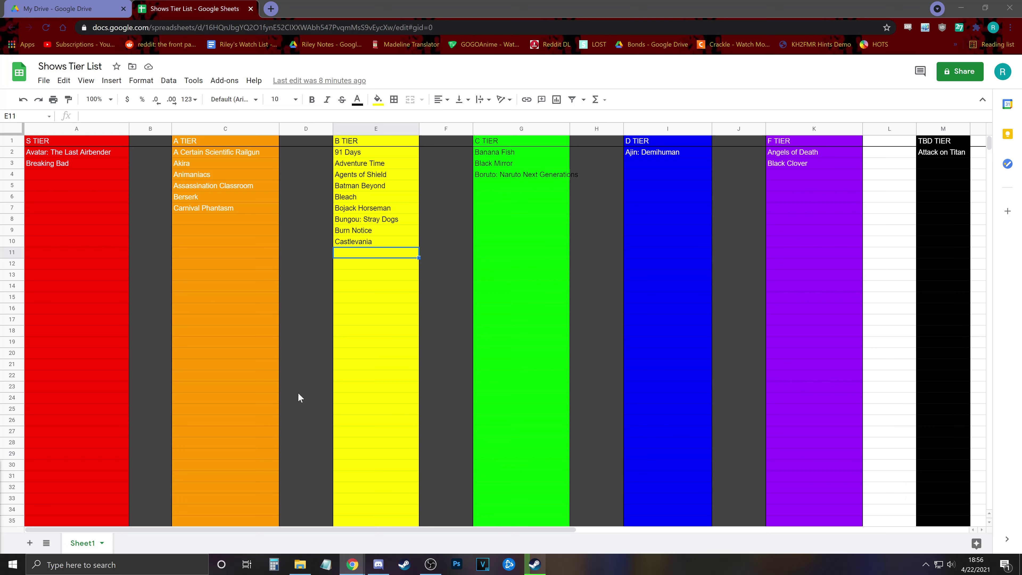
Add "Code Geass: Lelouch of the Rebellion" to the A TIER list in cell C8.
left_click(221, 224)
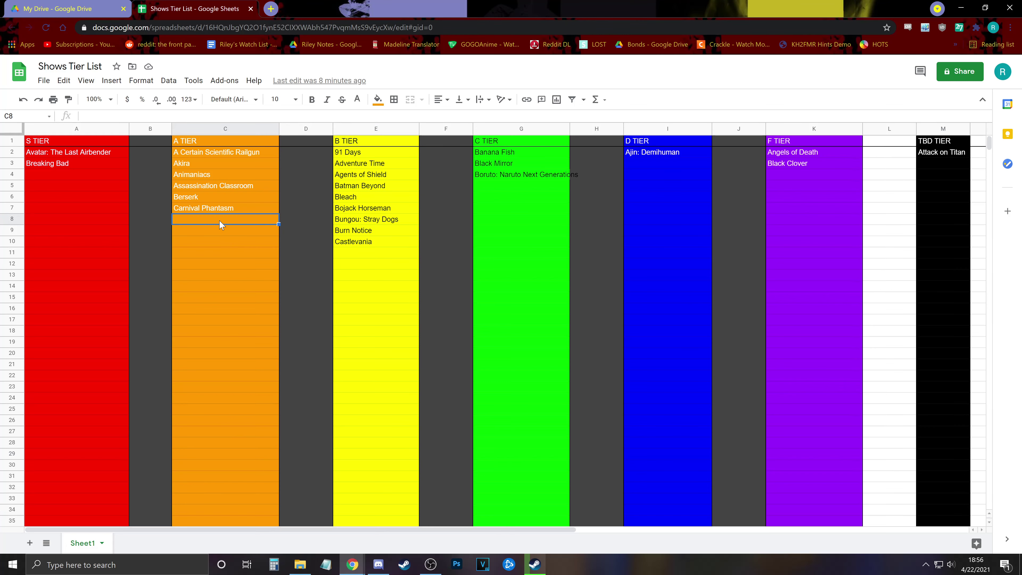
type("Code Geass: Lelouch of th")
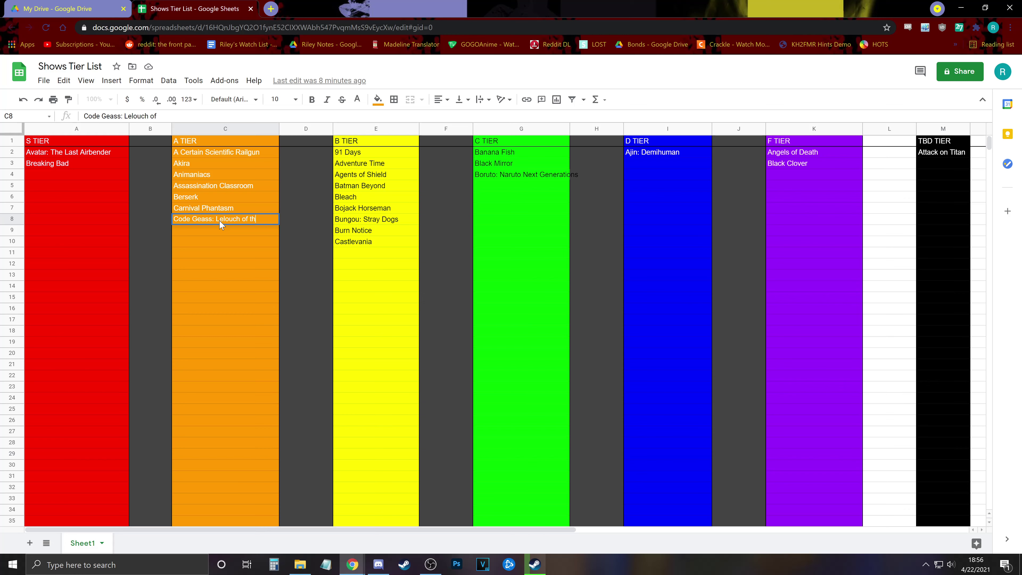
type("e Rebellion")
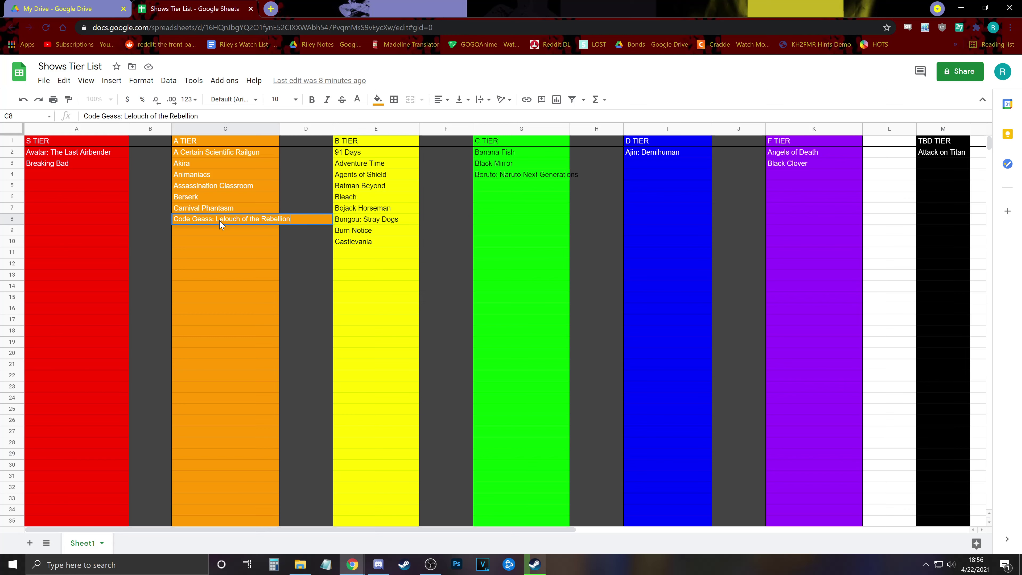
key("Return")
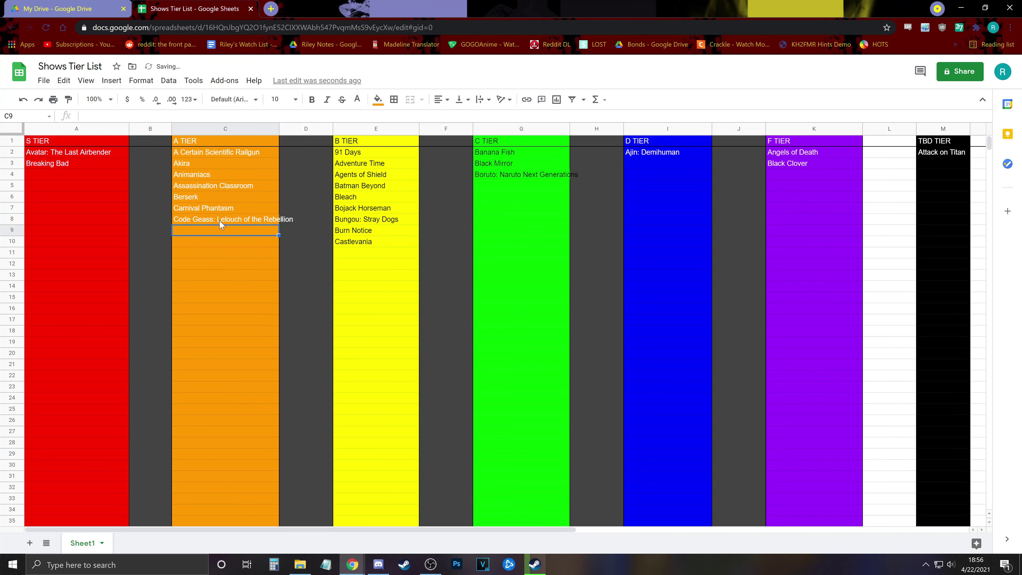
Widen the A TIER and C TIER columns so their longest show titles fit inside the coloured area.
left_click_drag(279, 129, 298, 128)
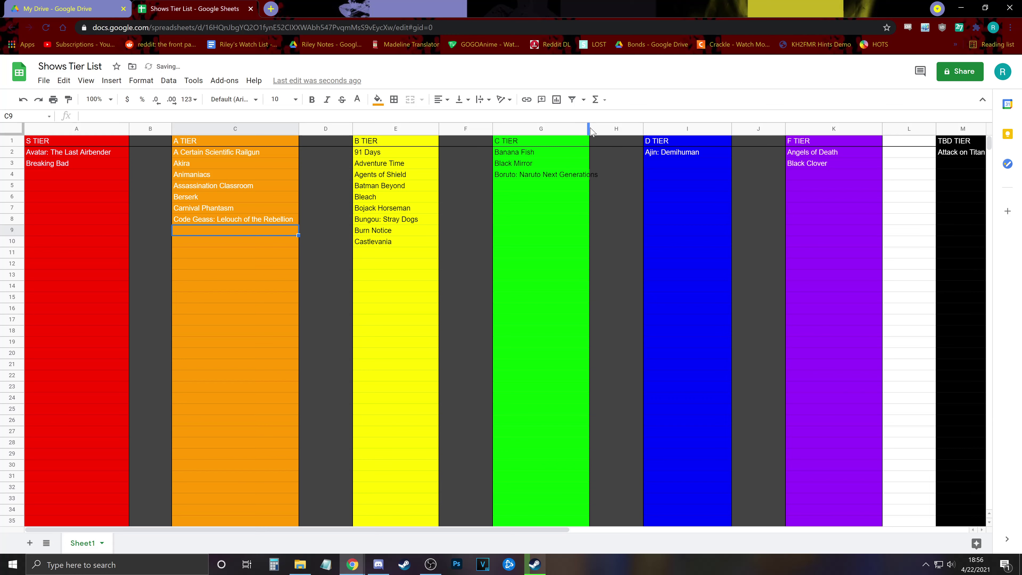
left_click_drag(589, 129, 600, 129)
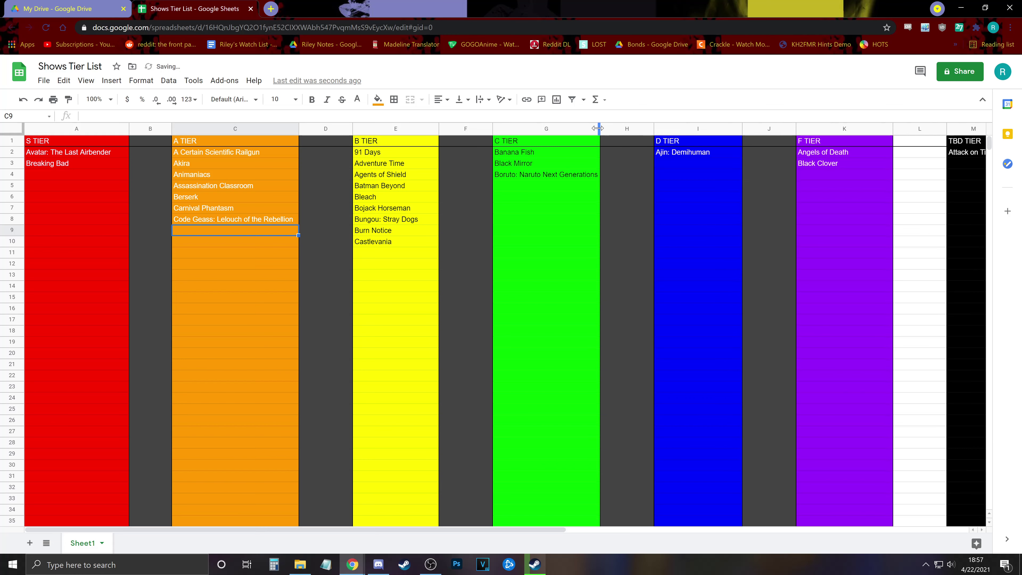
left_click(221, 254)
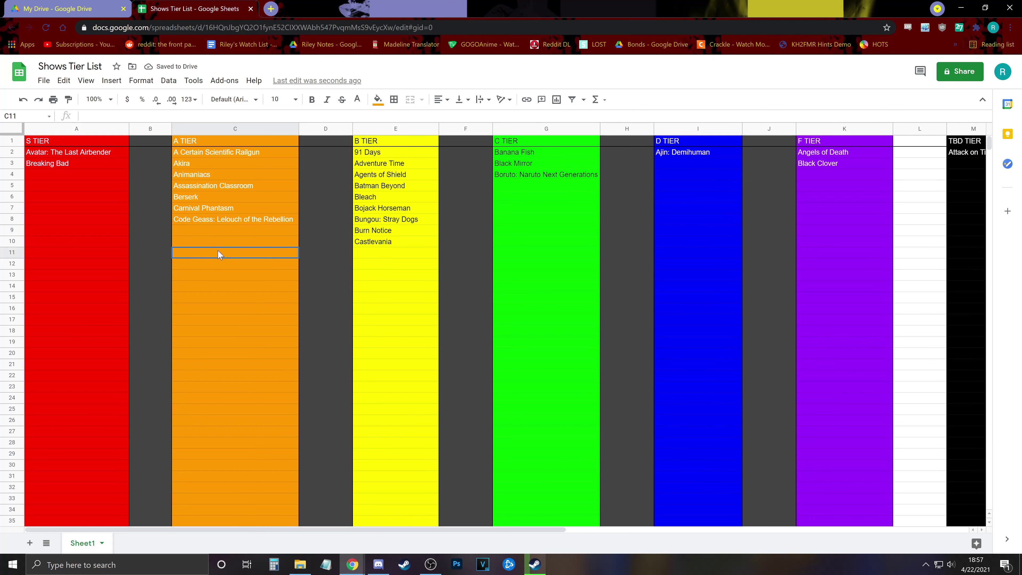
left_click(223, 232)
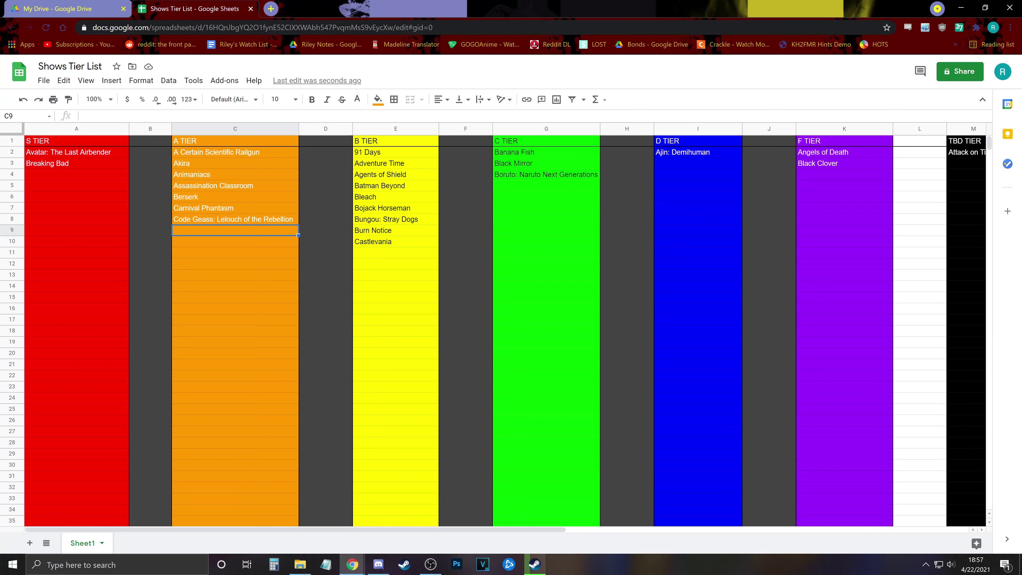
left_click(161, 142)
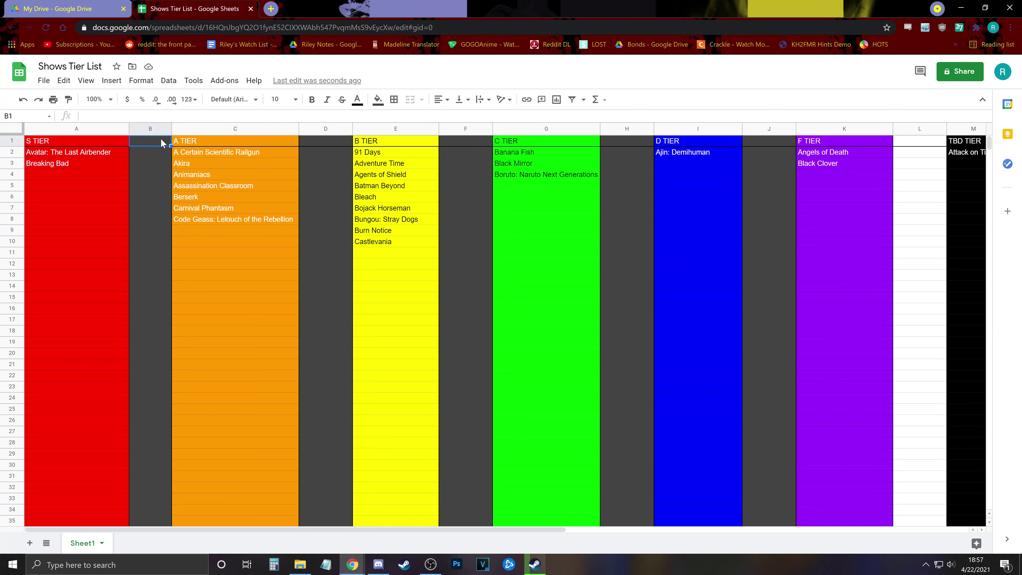
Add "Cowboy Bebop" to the S TIER list in cell A4.
left_click(49, 179)
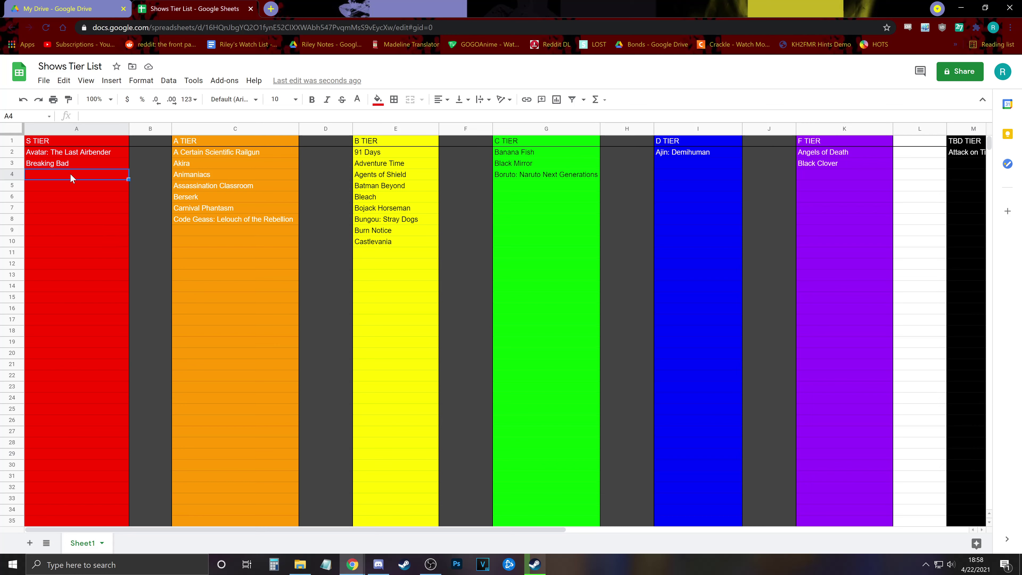
type("Cowboy Bebop")
key("Return")
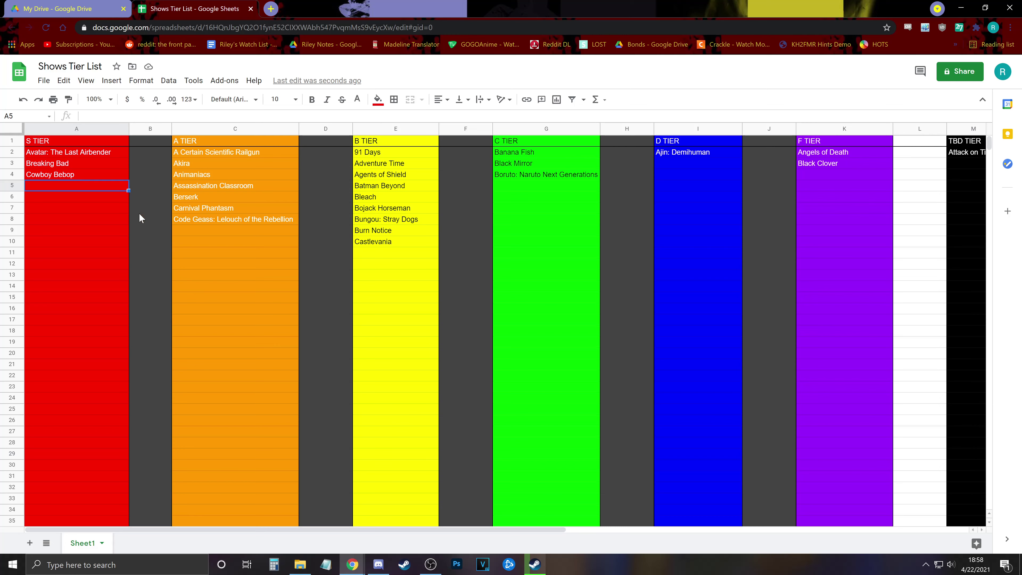
left_click(158, 210)
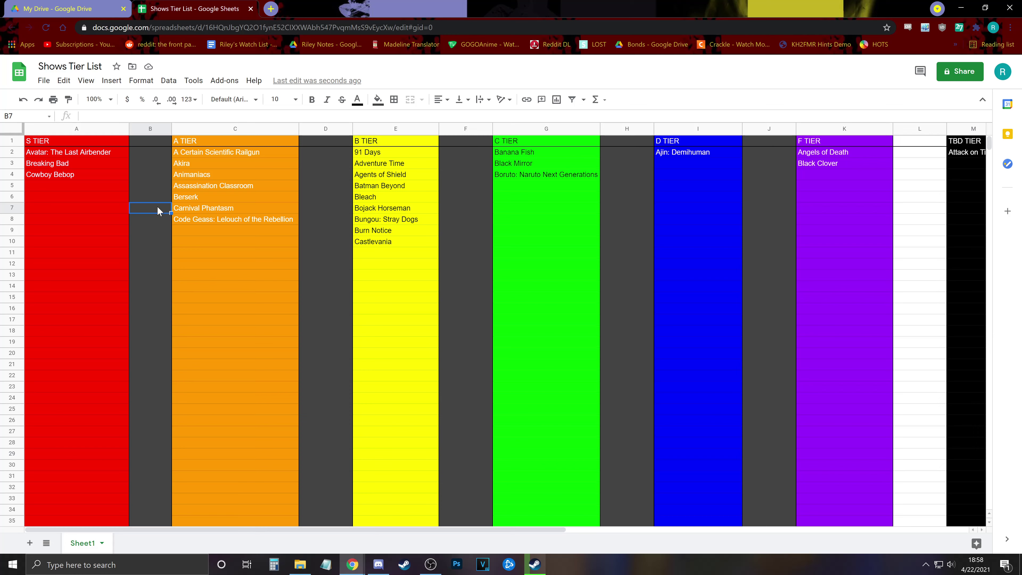
left_click(81, 187)
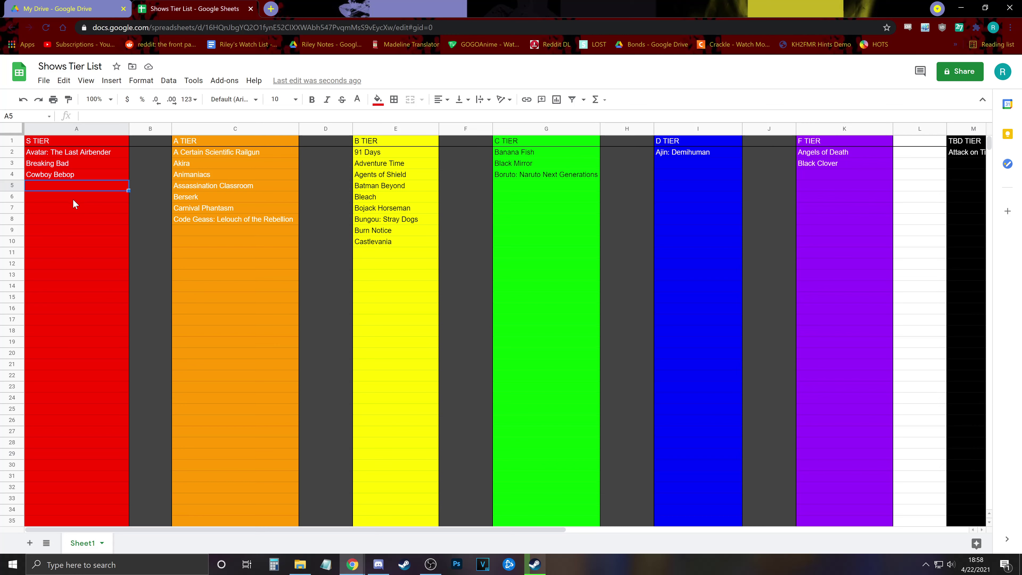
left_click(73, 200)
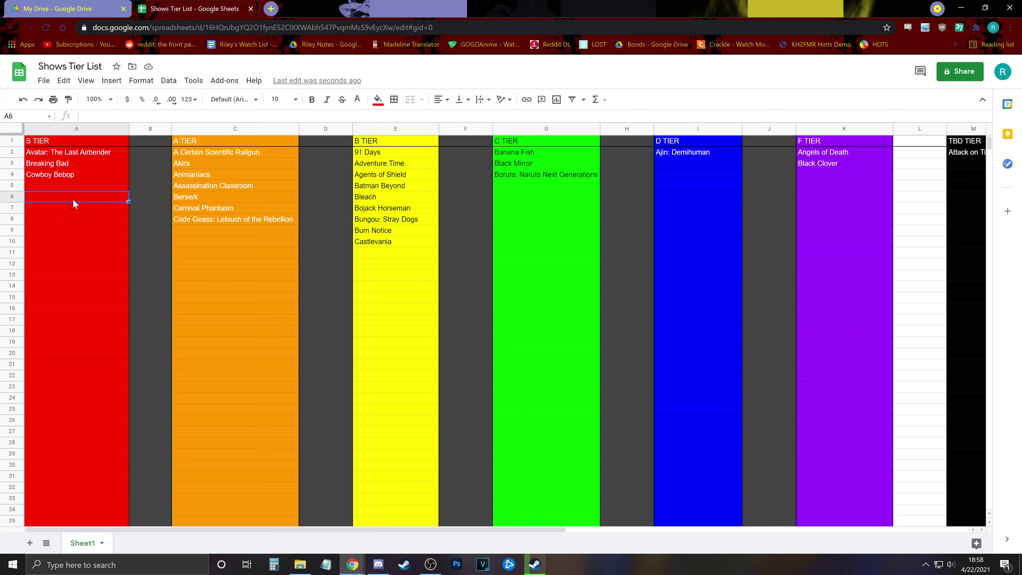
Add "Daredevil" to the S TIER list in cell A5.
left_click(75, 187)
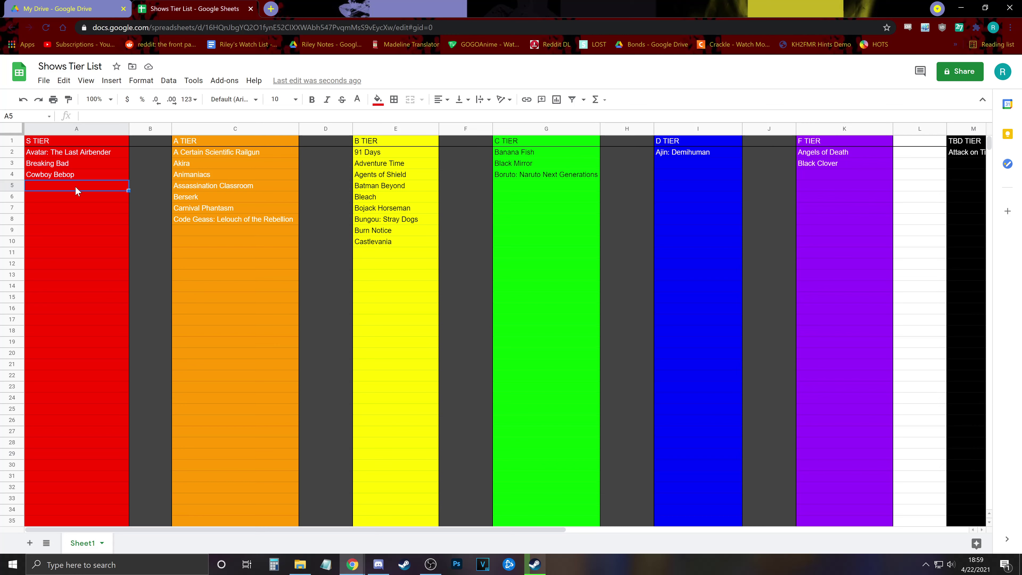
type("Daredevil")
key("Return")
key("Right")
key("Right")
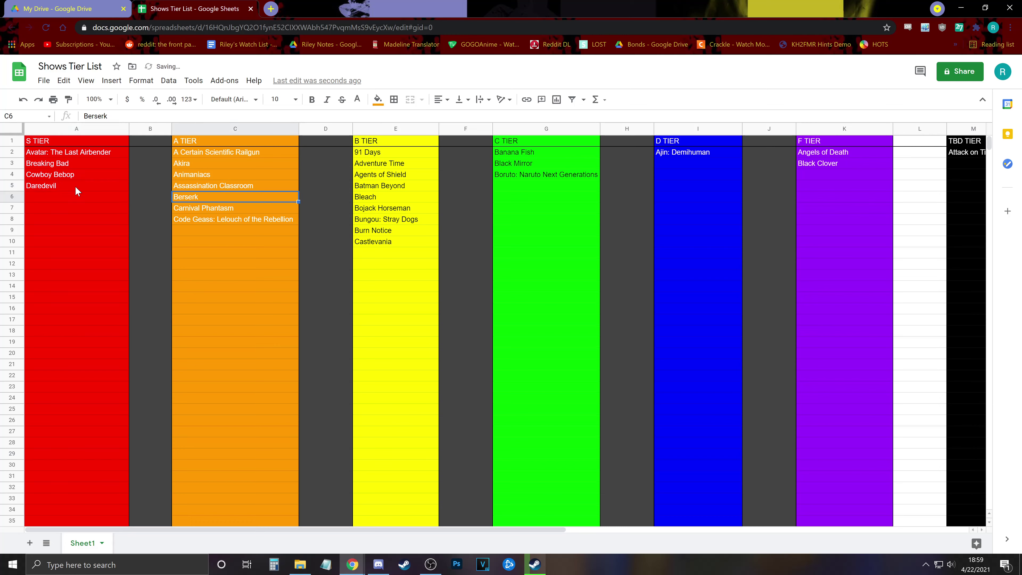
key("Down")
key("Down")
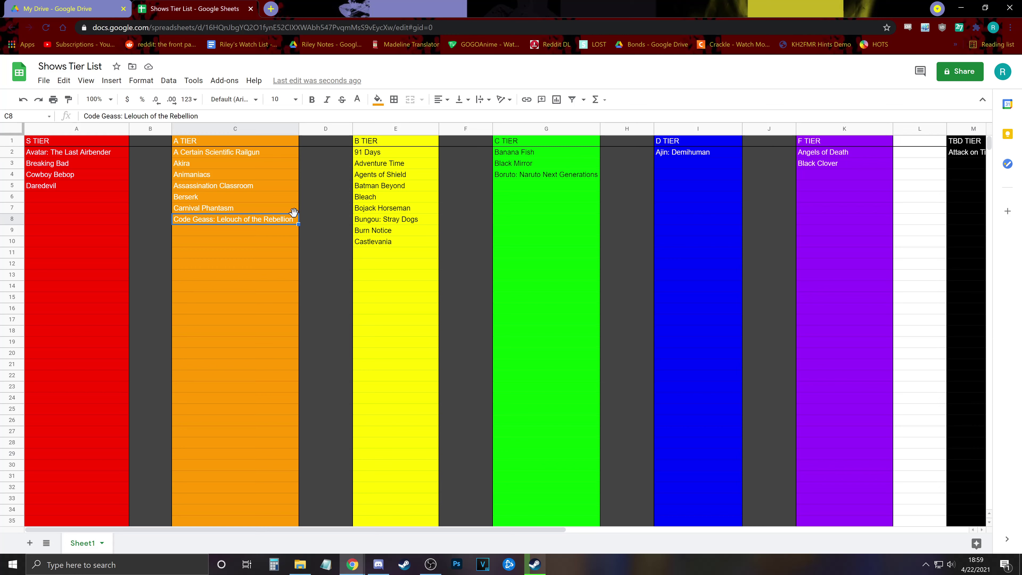
left_click(312, 221)
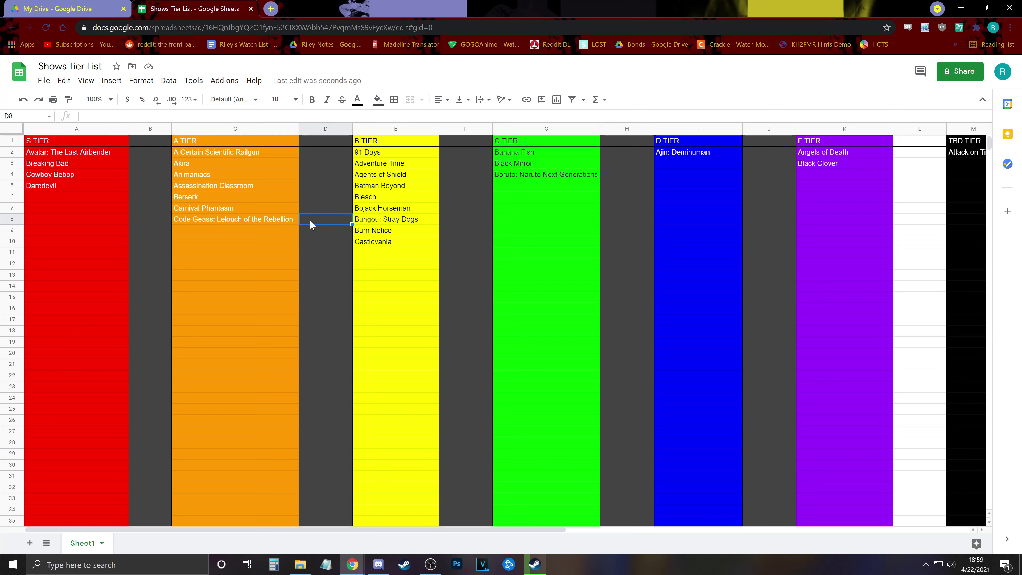
left_click(153, 220)
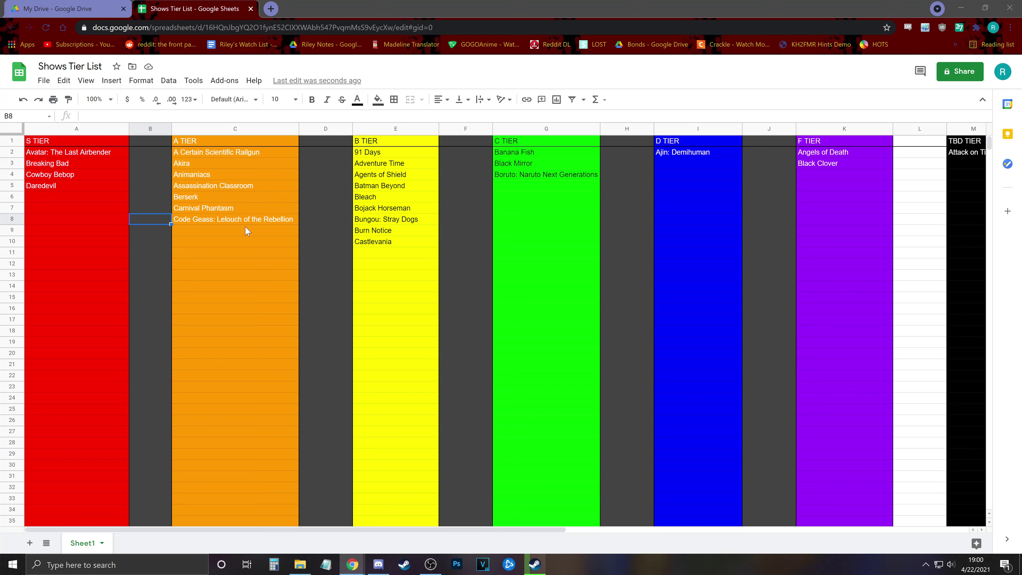
left_click(249, 243)
left_click(374, 252)
left_click(711, 253)
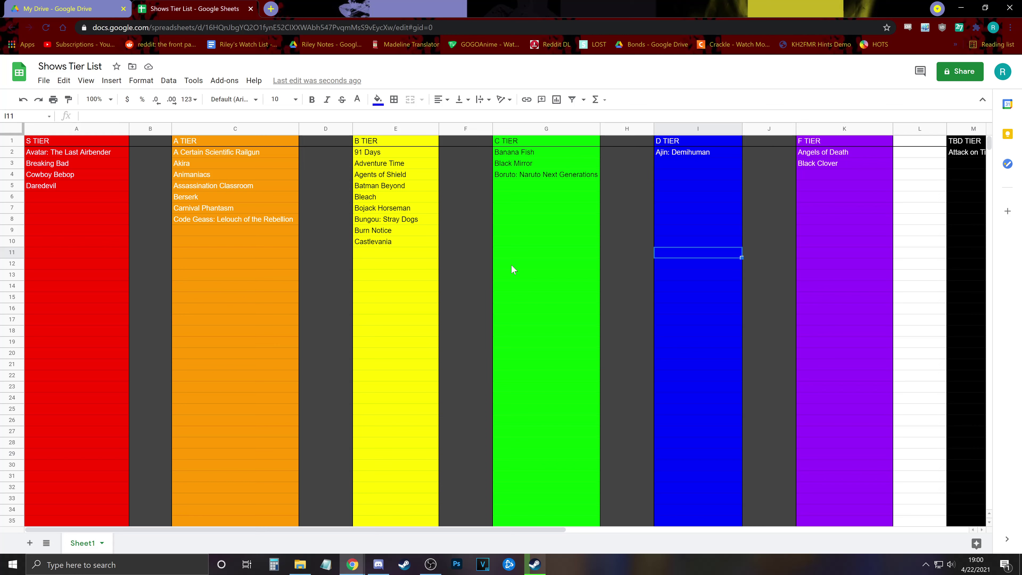
left_click(550, 233)
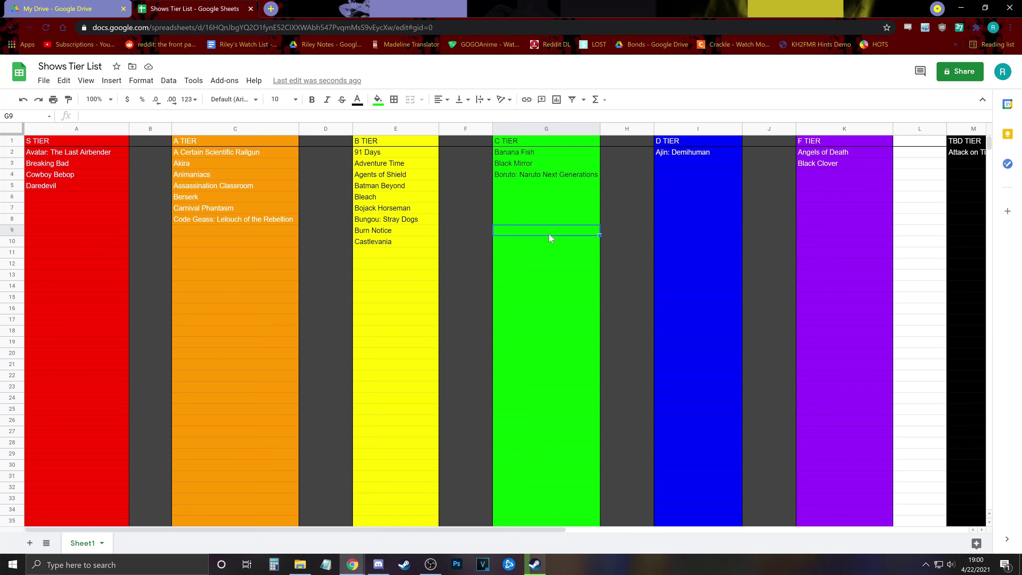
Add "Darker Than Black" to the C TIER list in cell G5.
left_click(525, 187)
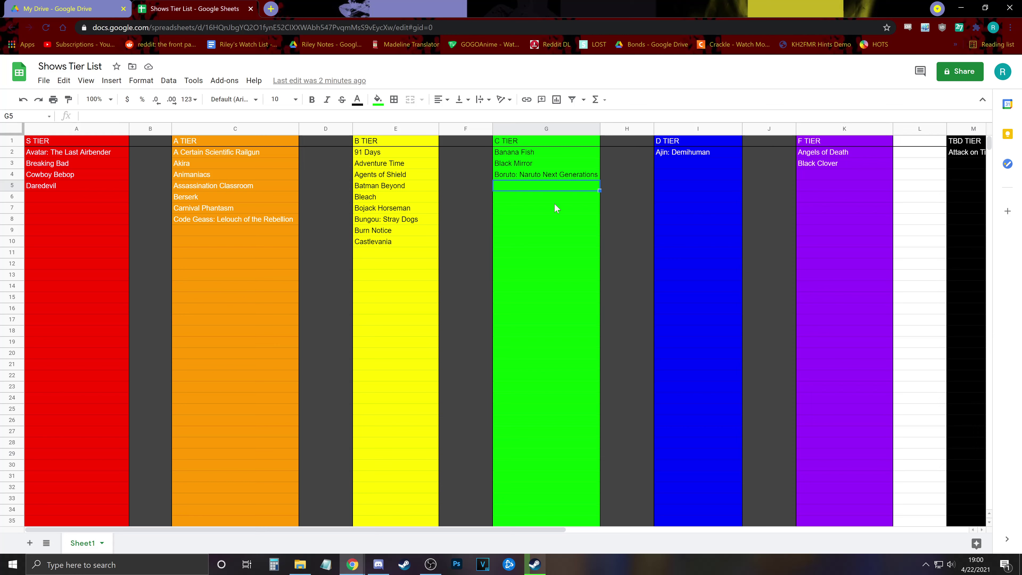
type("Dark er Than Black")
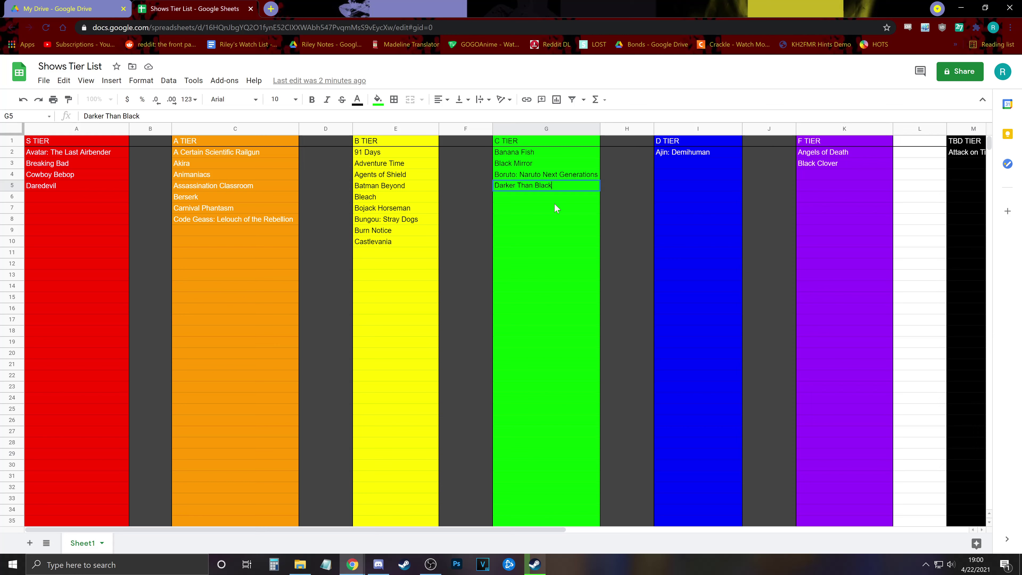
key("Return")
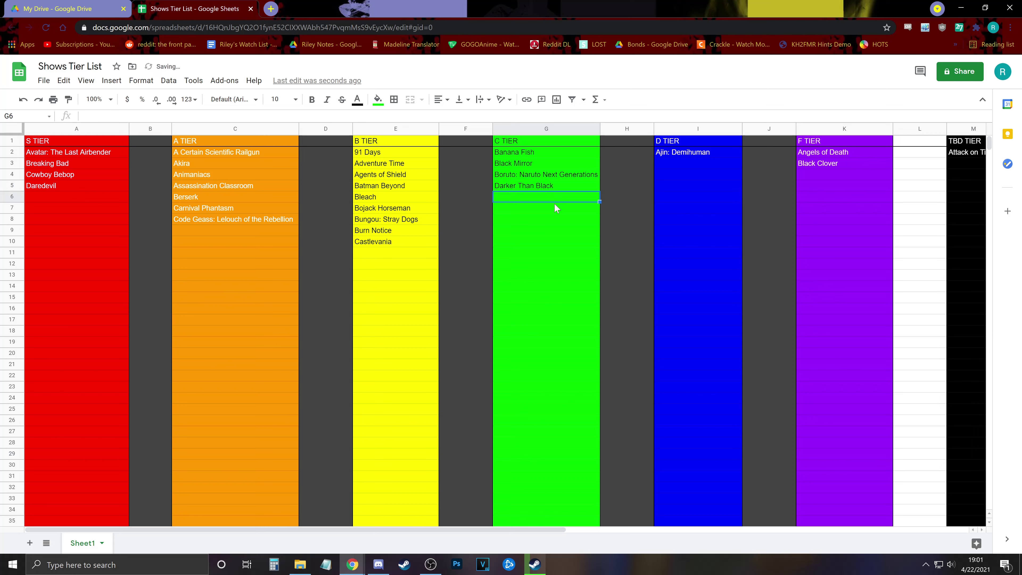
key("Up")
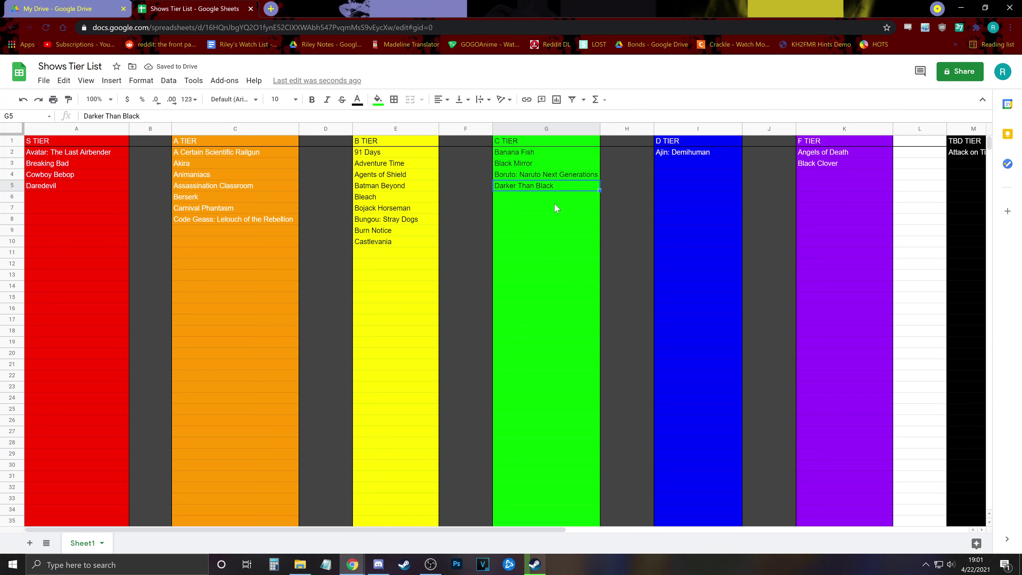
key("Down")
key("Down")
key("Down")
key("Down")
key("Down")
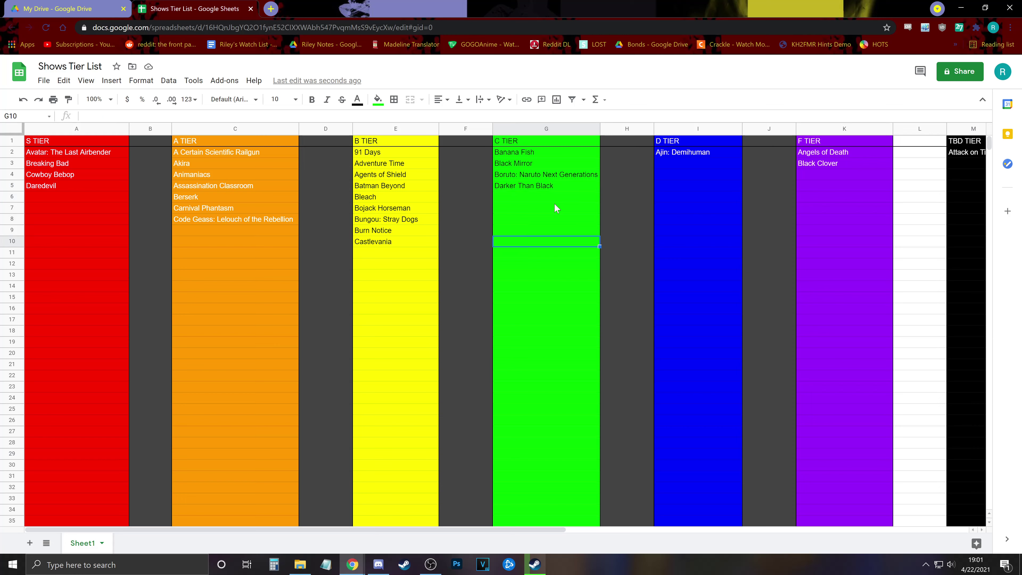
key("Left")
key("Left")
key("Left")
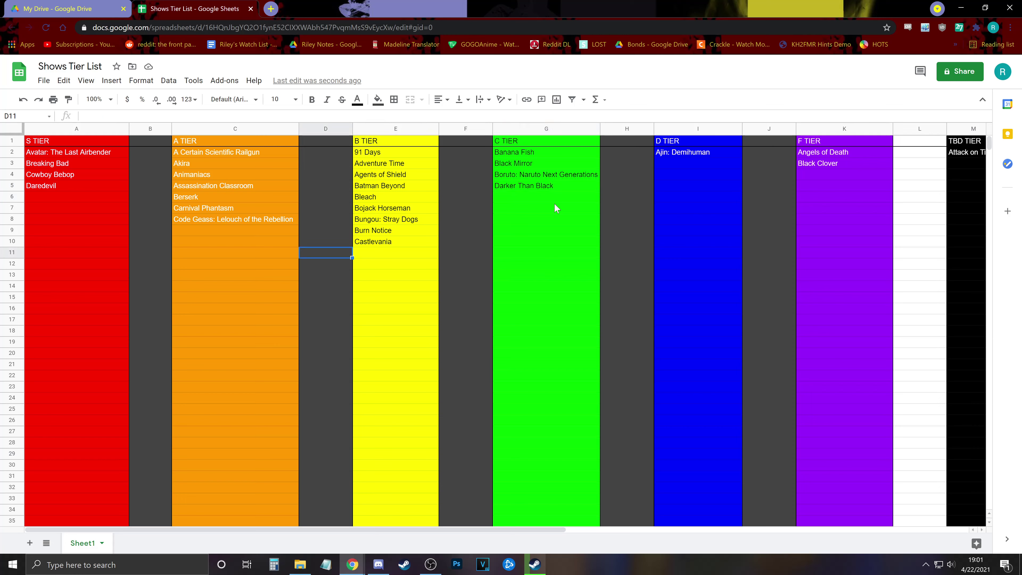
key("Up")
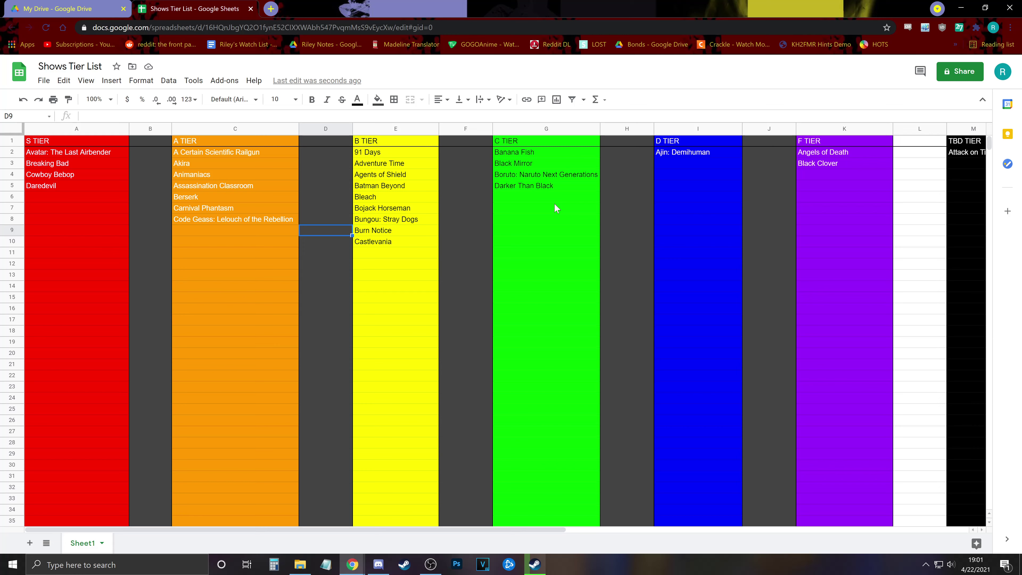
key("Up")
key("Up")
key("Up")
key("Up")
key("Up")
key("Up")
key("Up")
key("Up")
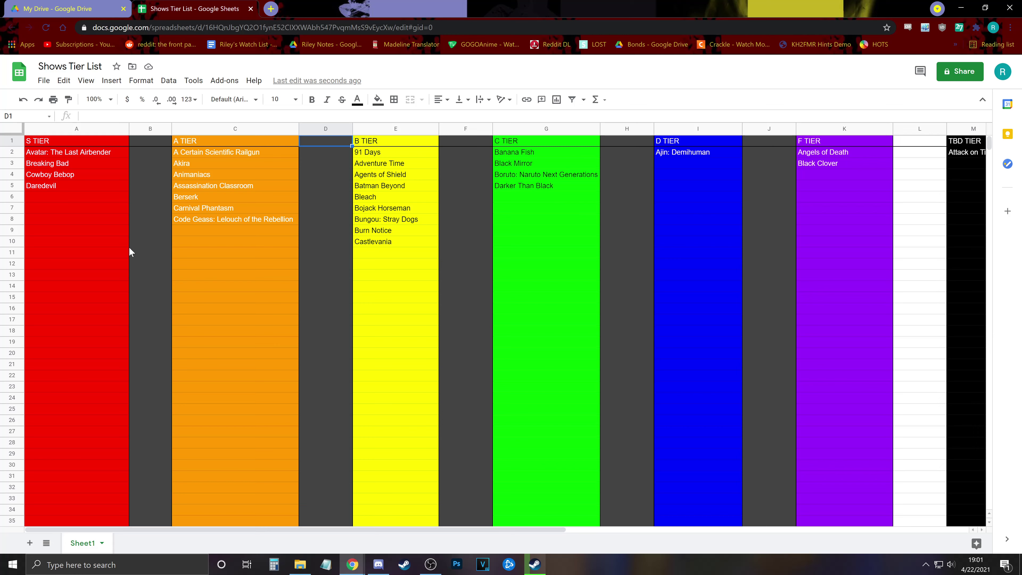
Add "Death Note" to the A TIER list in cell C9.
left_click(242, 232)
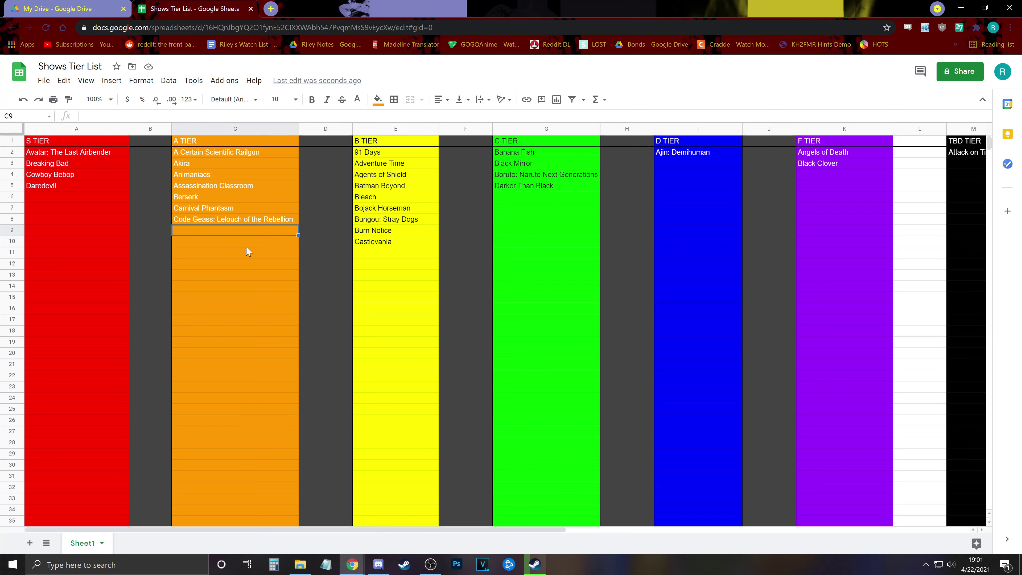
type("Death Note")
key("Return")
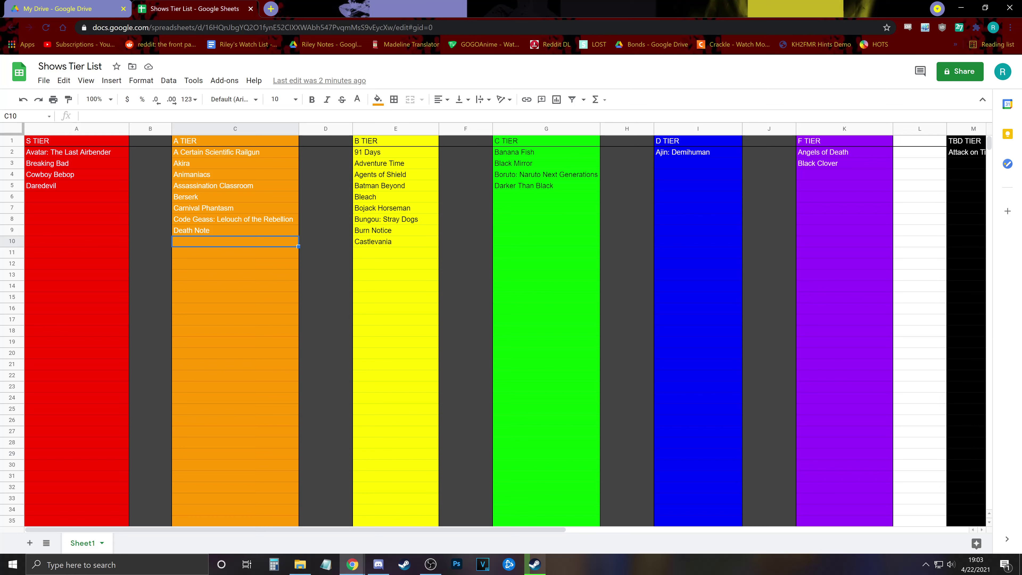
Add "Death Parade" to the B TIER list in cell E11, then select the next empty A TIER cell.
left_click(235, 252)
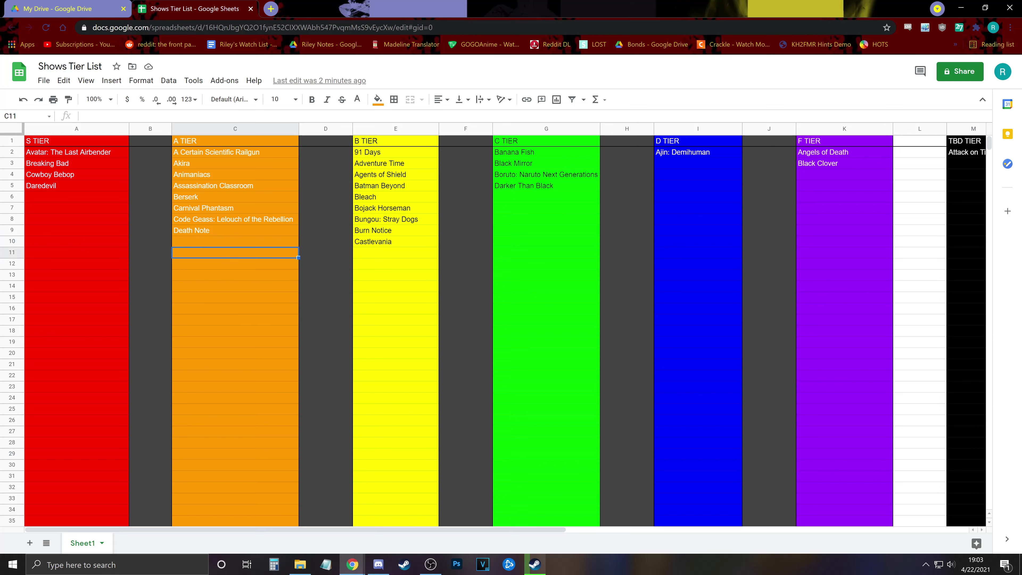
left_click(396, 252)
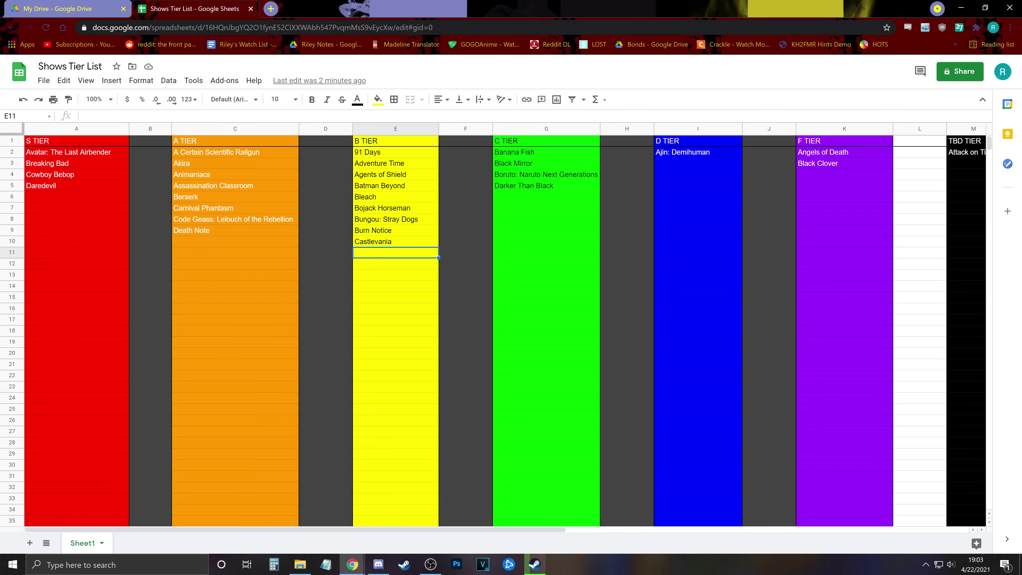
type("Death Parade")
key("Left")
key("Left")
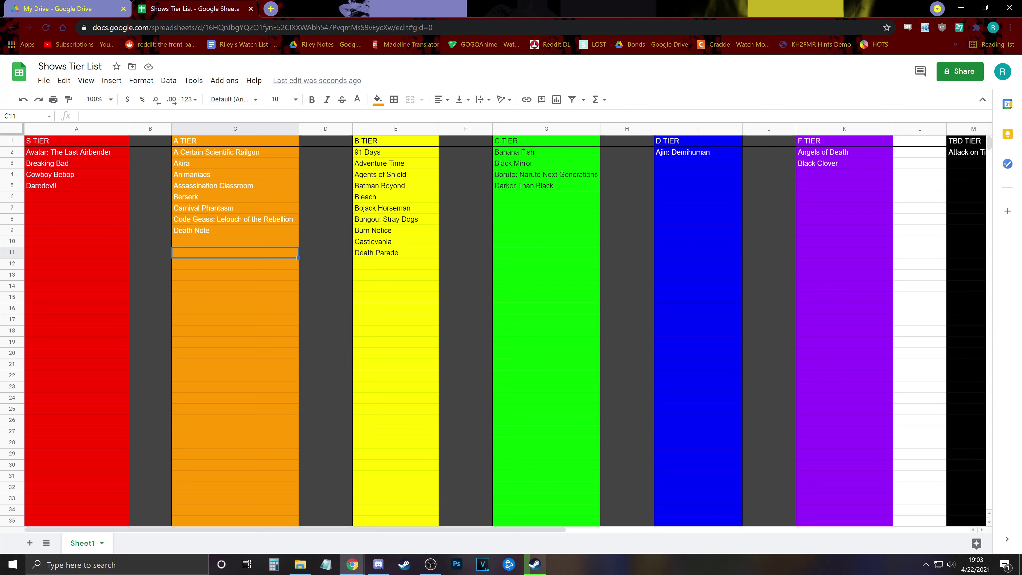
left_click(235, 241)
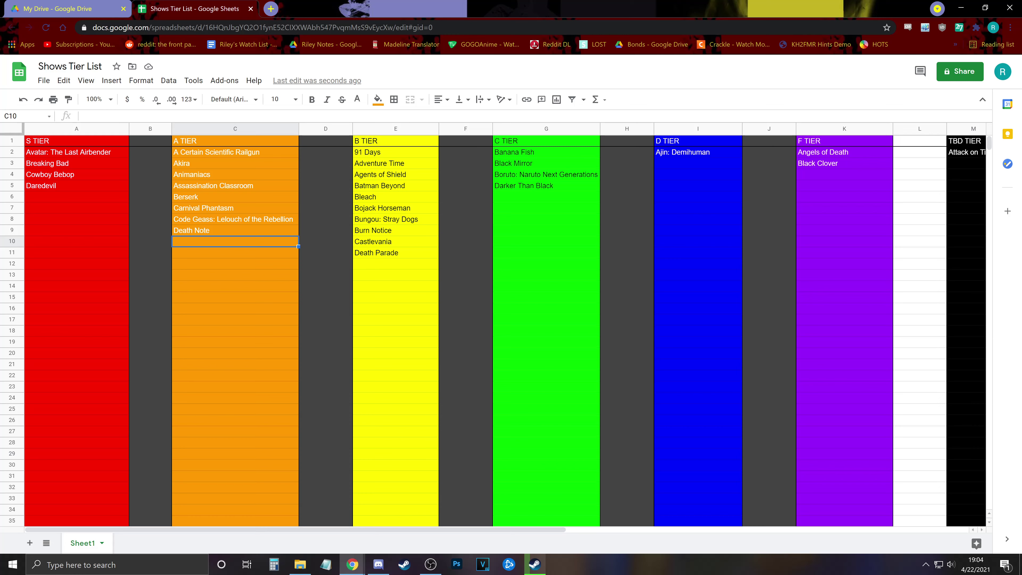
Add "Decadence" to the B TIER list in cell E12.
left_click(382, 264)
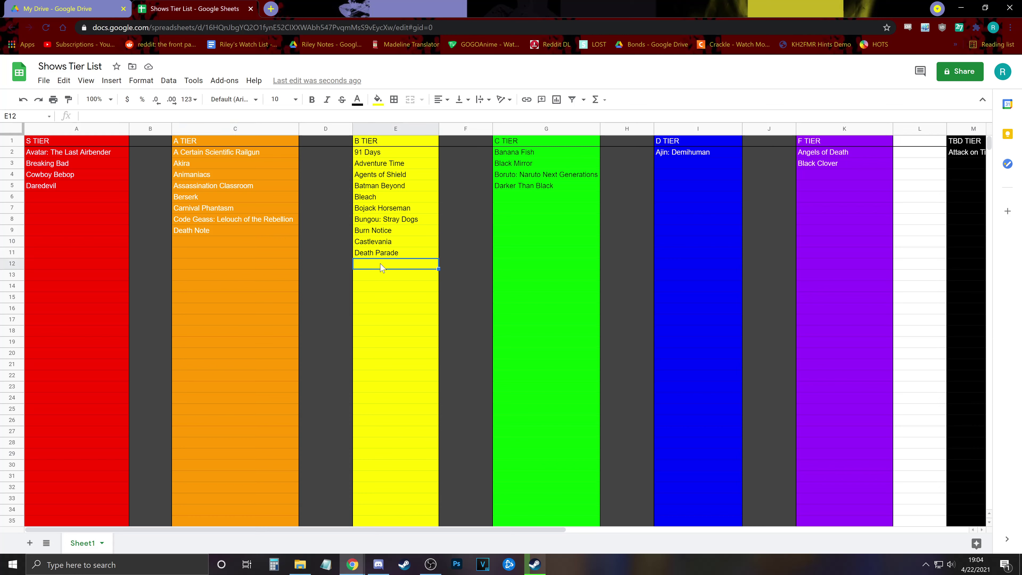
type("Decadence")
key("Return")
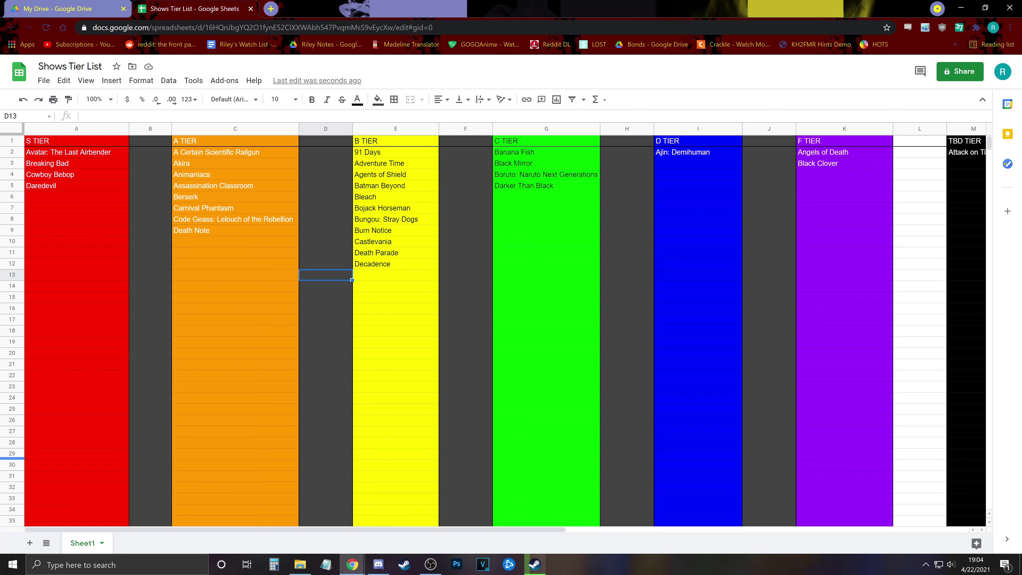
Add "Demon Slayer" to the A TIER list in cell C10.
left_click(219, 242)
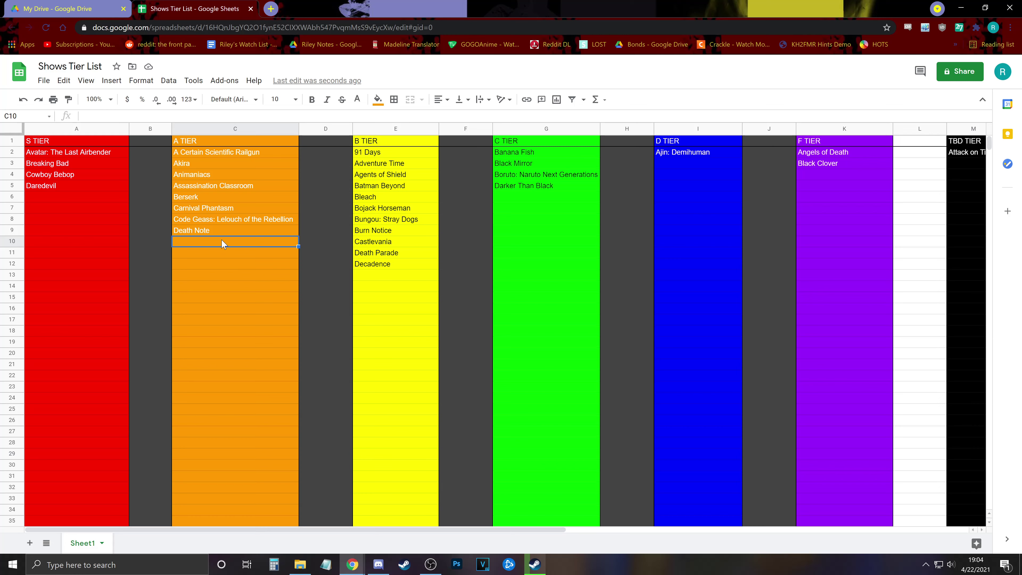
left_click(224, 254)
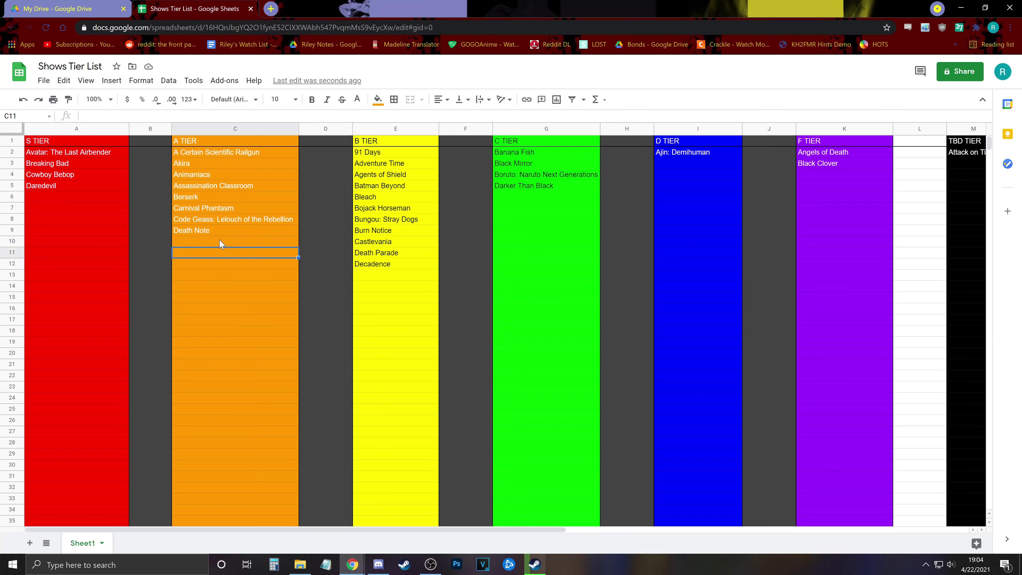
left_click(220, 243)
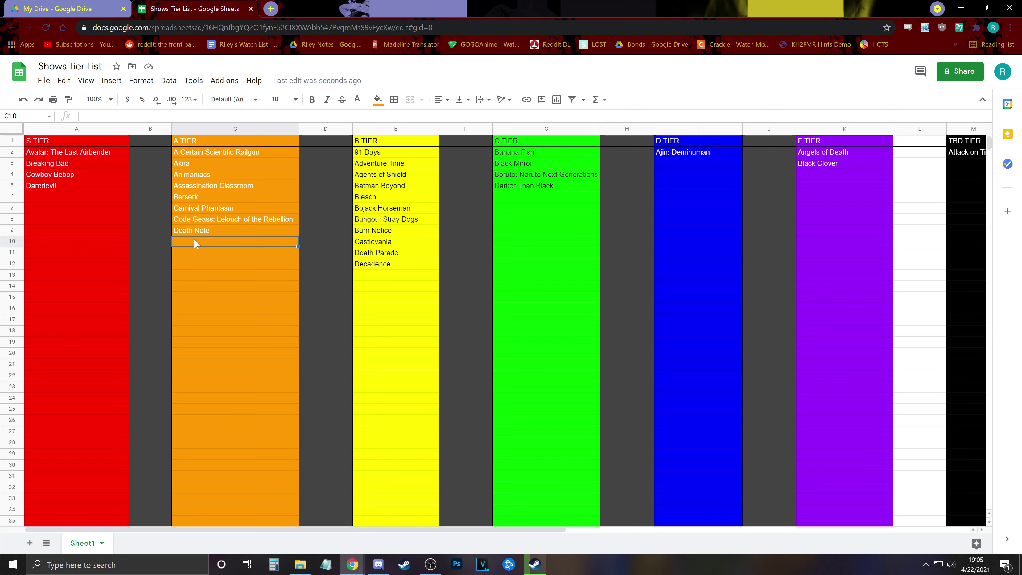
type("Demon Slayer")
key("Return")
key("Left")
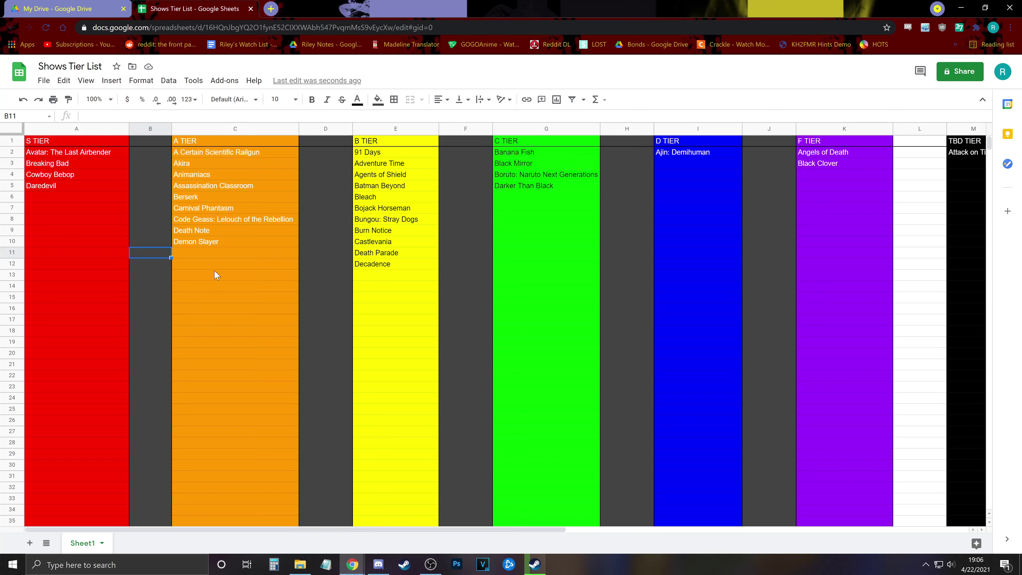
left_click(189, 242)
left_click(156, 244)
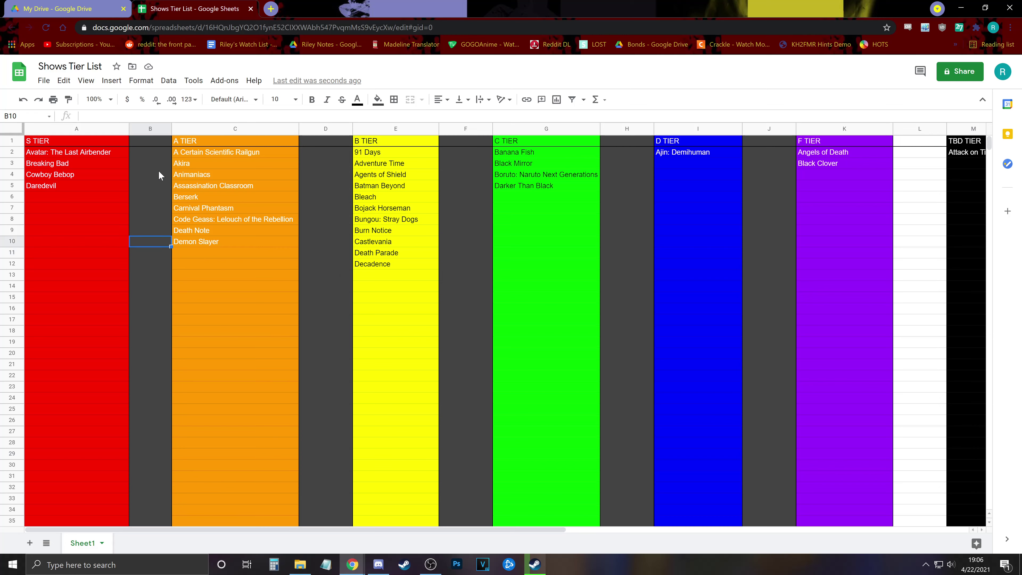
left_click(149, 142)
left_click(148, 163)
left_click(149, 217)
left_click(149, 198)
left_click(150, 185)
left_click(153, 177)
left_click(150, 187)
left_click(152, 165)
left_click(156, 143)
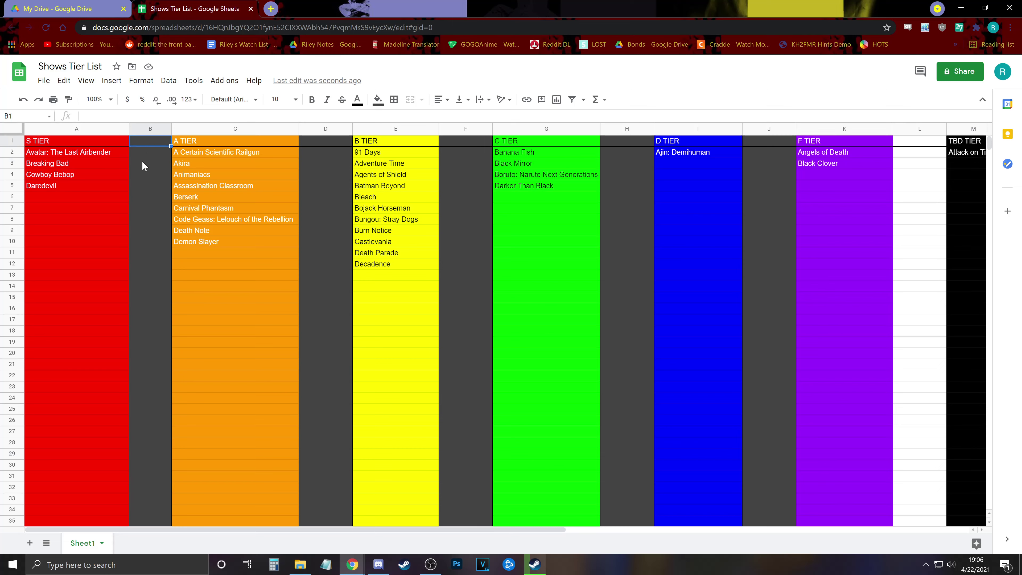
left_click(155, 154)
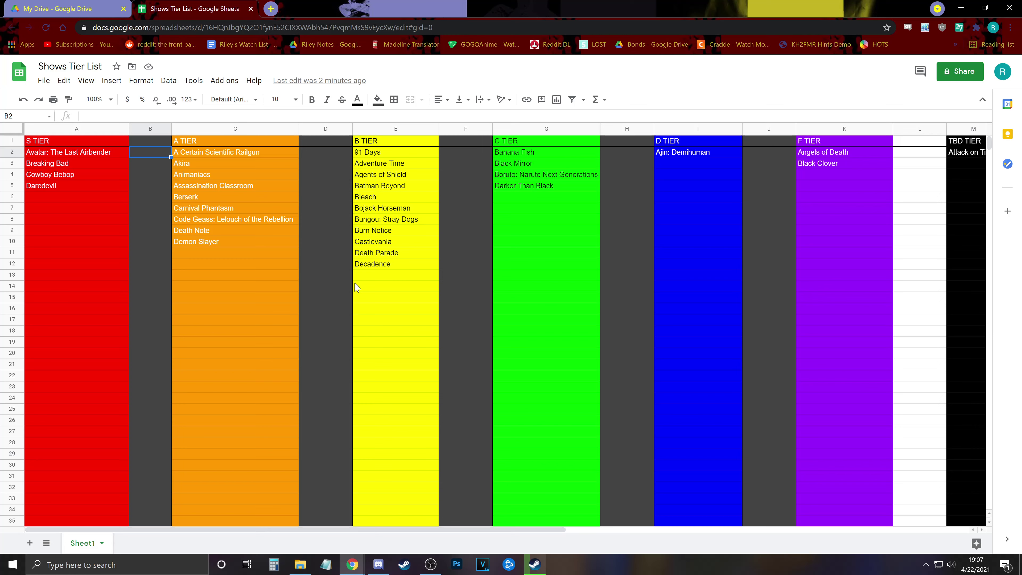
Add "Devilman Crybaby" to the B TIER list in cell E13.
left_click(374, 277)
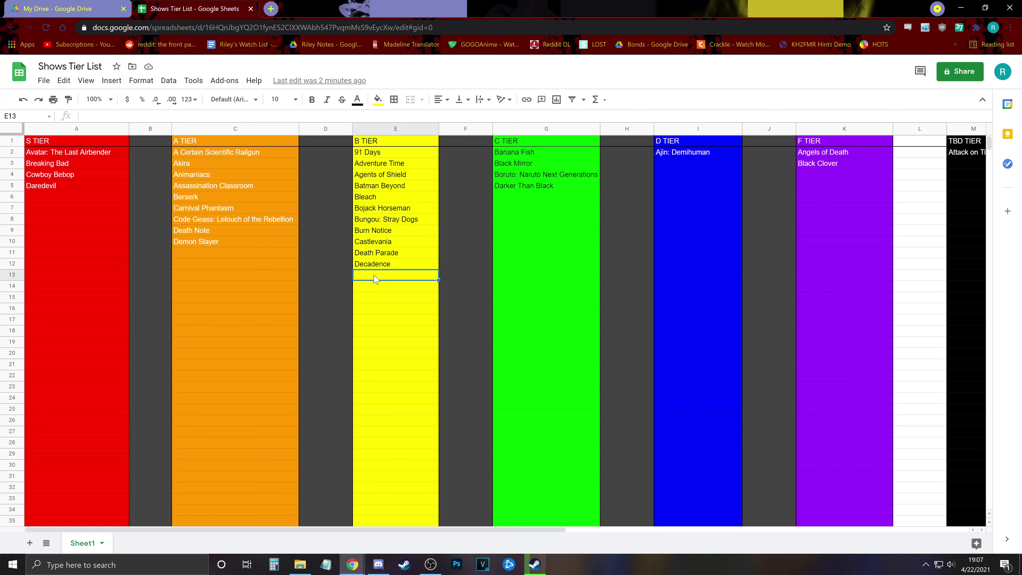
type("Devilman Crybaby")
key("Return")
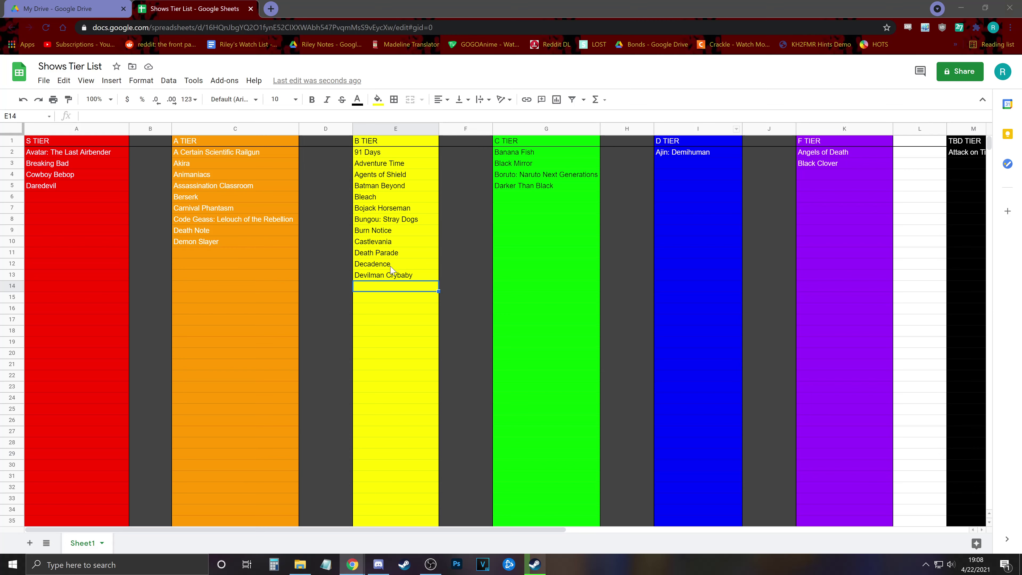
Add "Digimon Adventures (2020)" to the B TIER list in cell E14 and widen column E to fit the title.
left_click(386, 277)
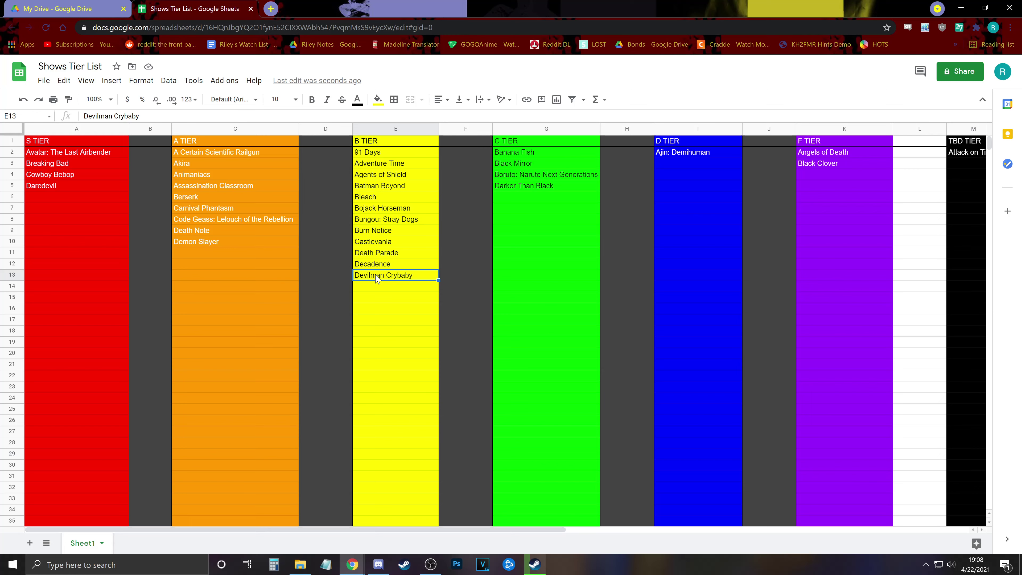
key("Return")
type("Digimon Adventures (2")
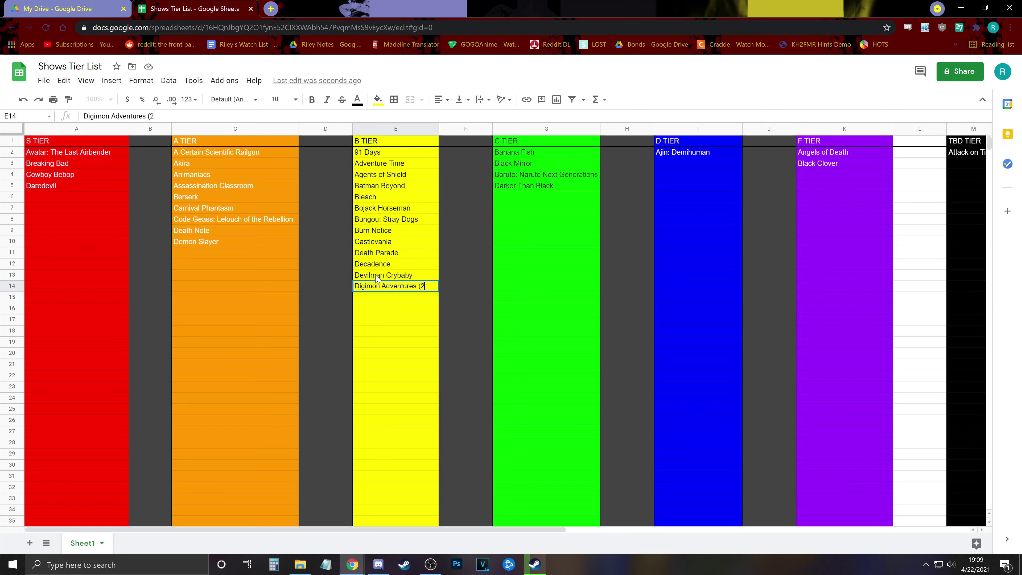
type("020)")
key("Return")
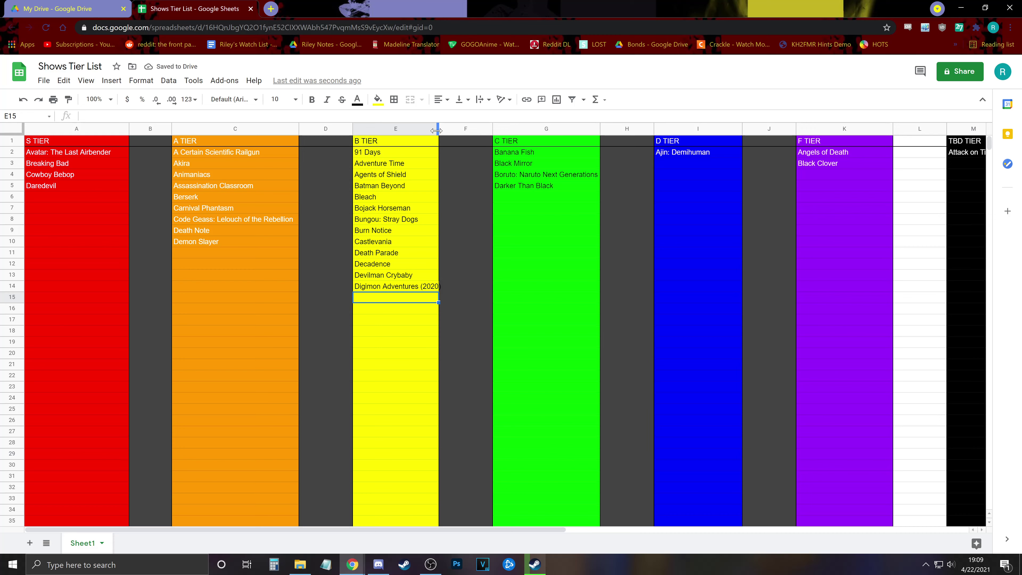
left_click_drag(438, 129, 441, 130)
left_click(389, 333)
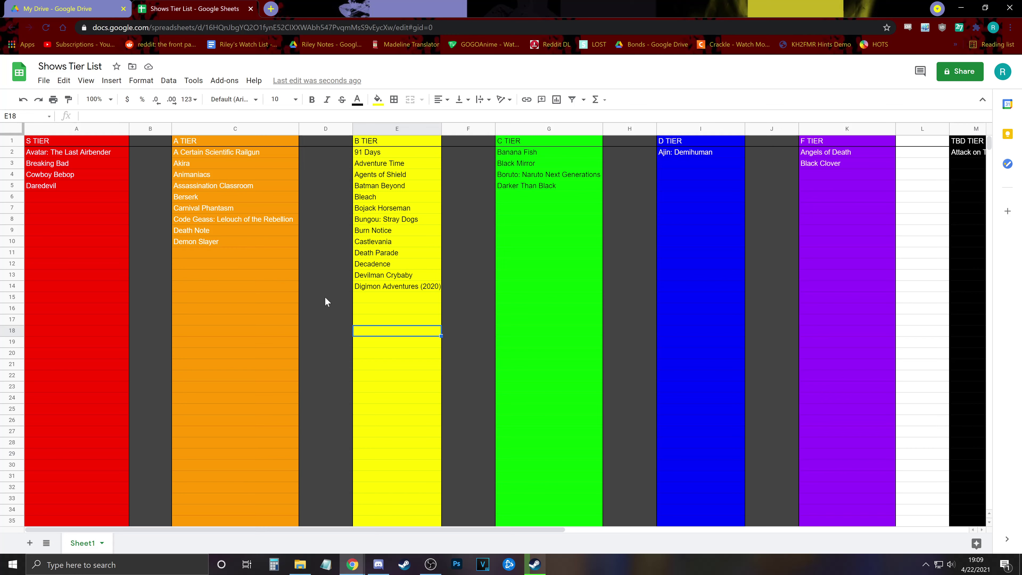
Add "Dimension W" to the C TIER list in cell G6.
left_click(542, 198)
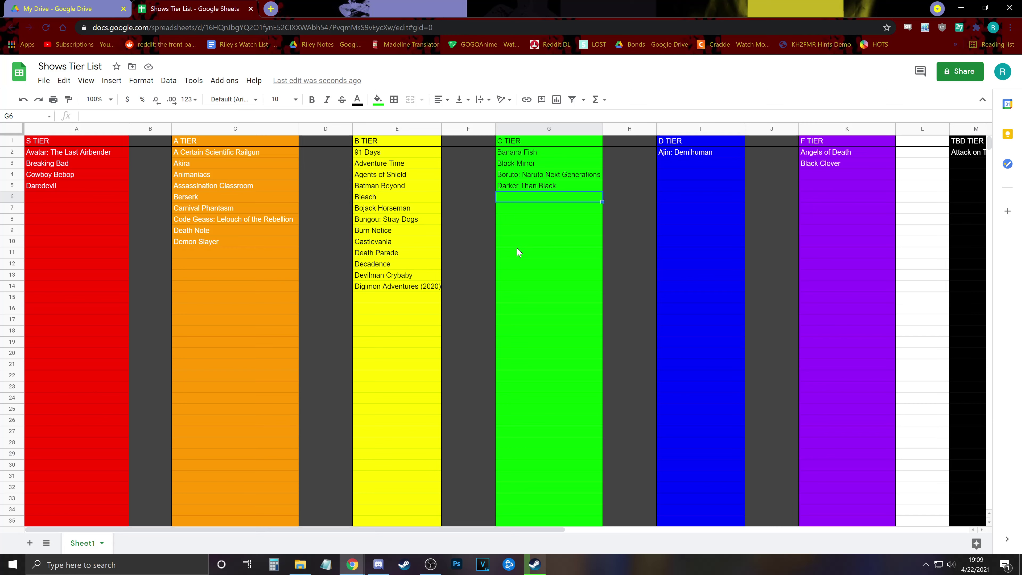
type("Dimension W")
key("Return")
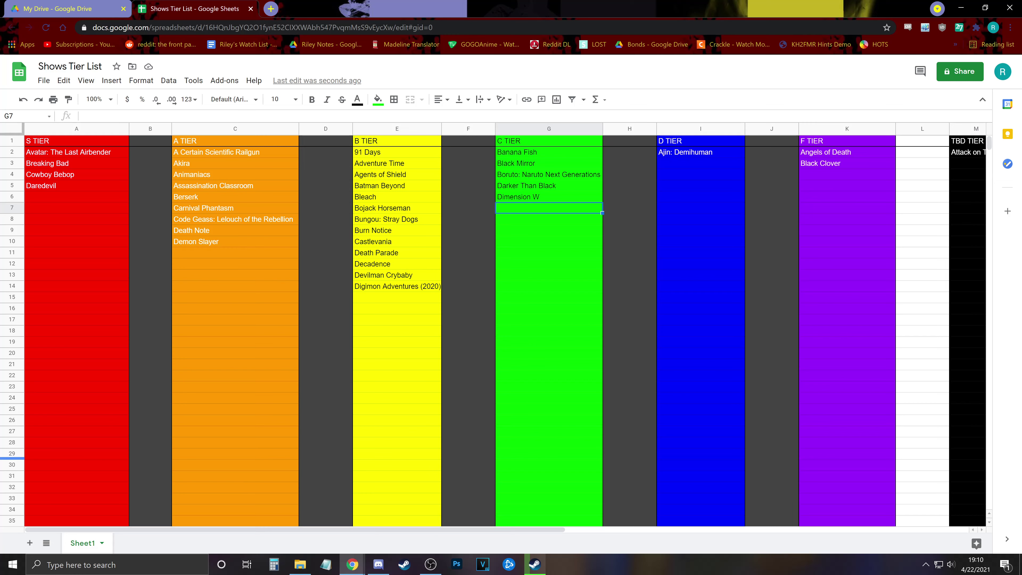
Add "Doctor Stone" to the A TIER list in cell C11.
left_click(250, 253)
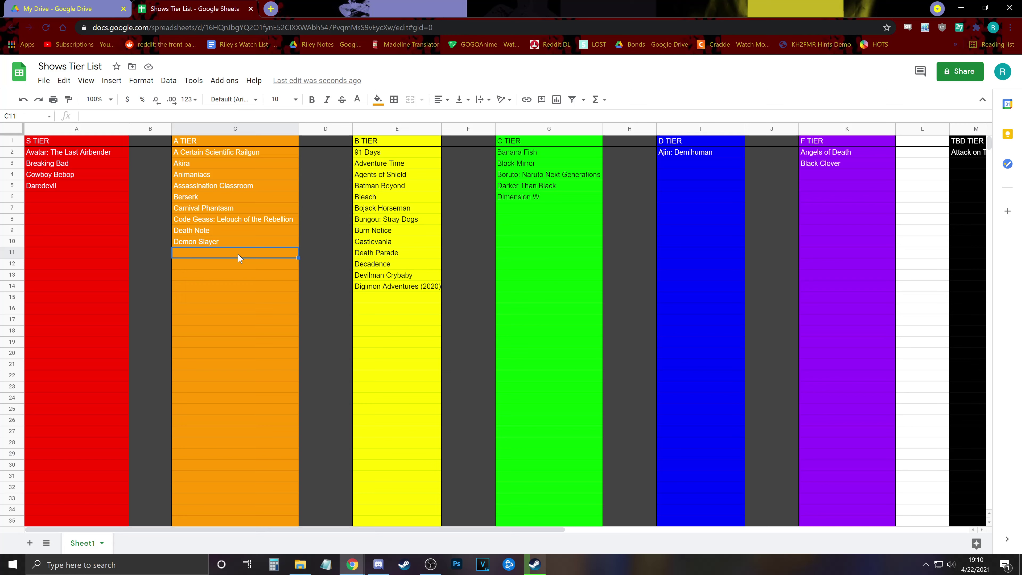
type("Doctor Stone")
key("Return")
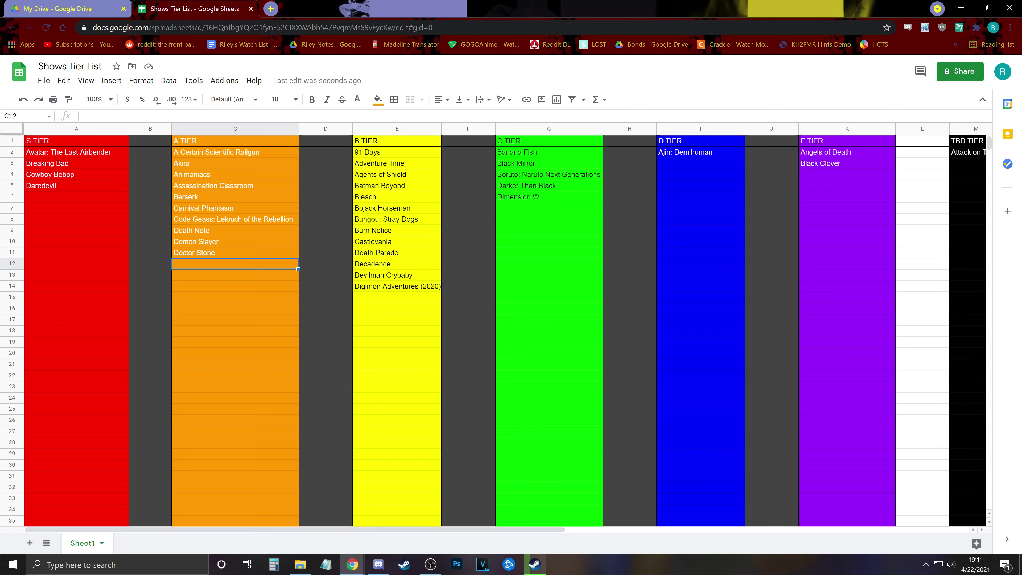
left_click(193, 278)
key("Up")
key("Up")
left_click(198, 268)
left_click(194, 279)
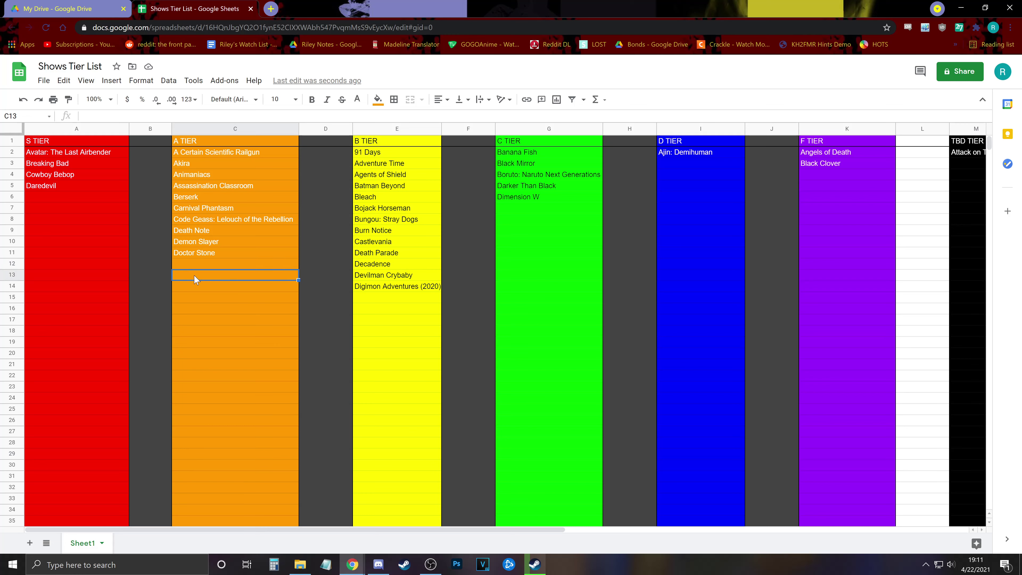
Add "Dorohedoro" to the A TIER list in cell C12.
left_click(194, 268)
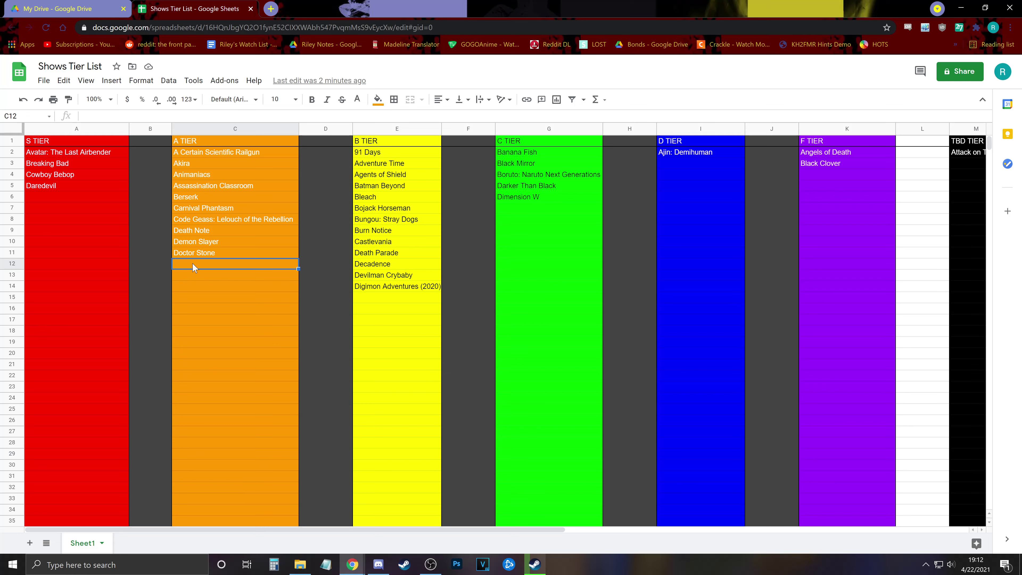
type("Dorohedoro")
key("ctrl+Return")
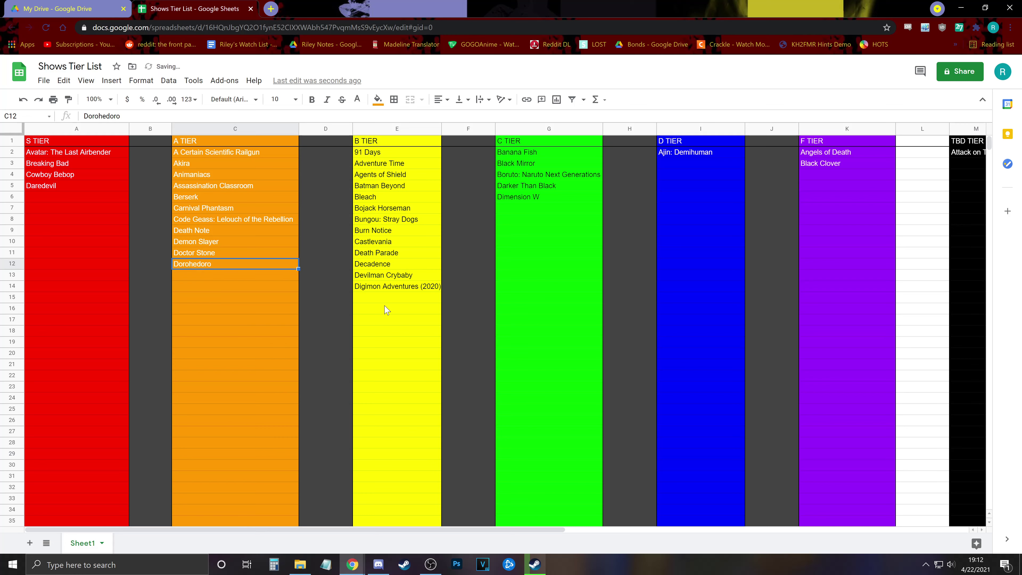
key("Down")
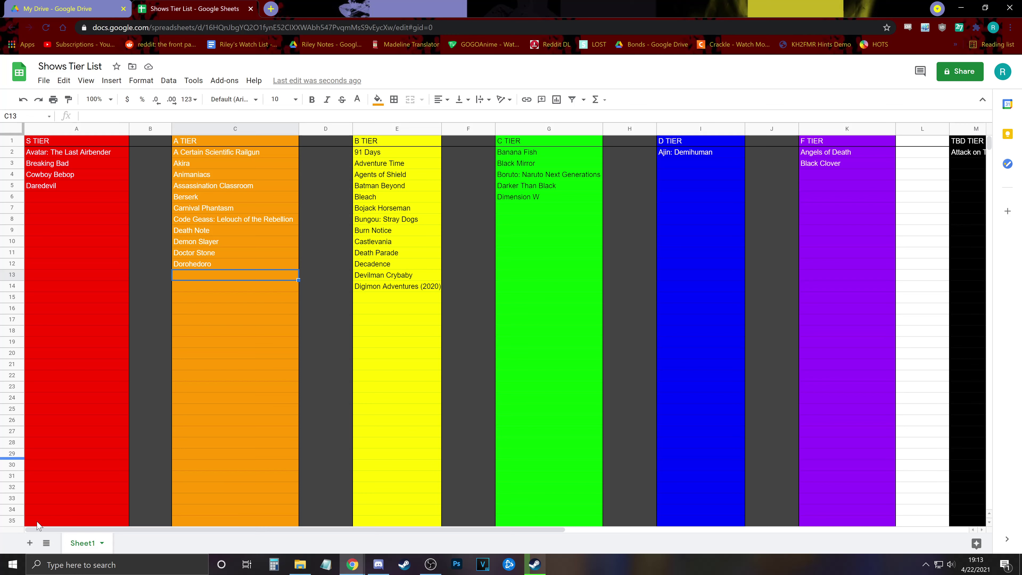
Add "Dororo" to the D TIER list in cell I3.
left_click(705, 164)
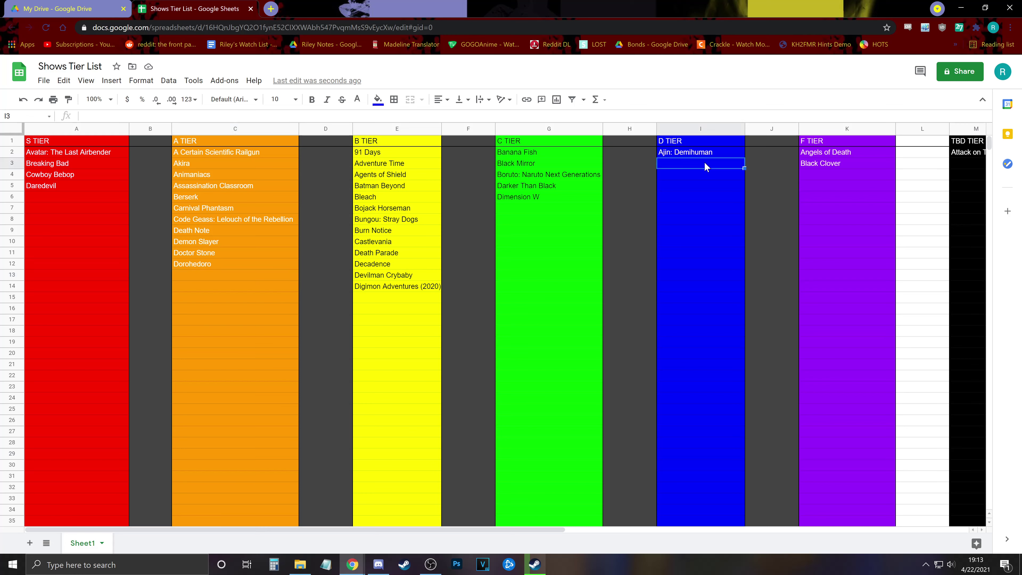
type("Dororo")
key("Return")
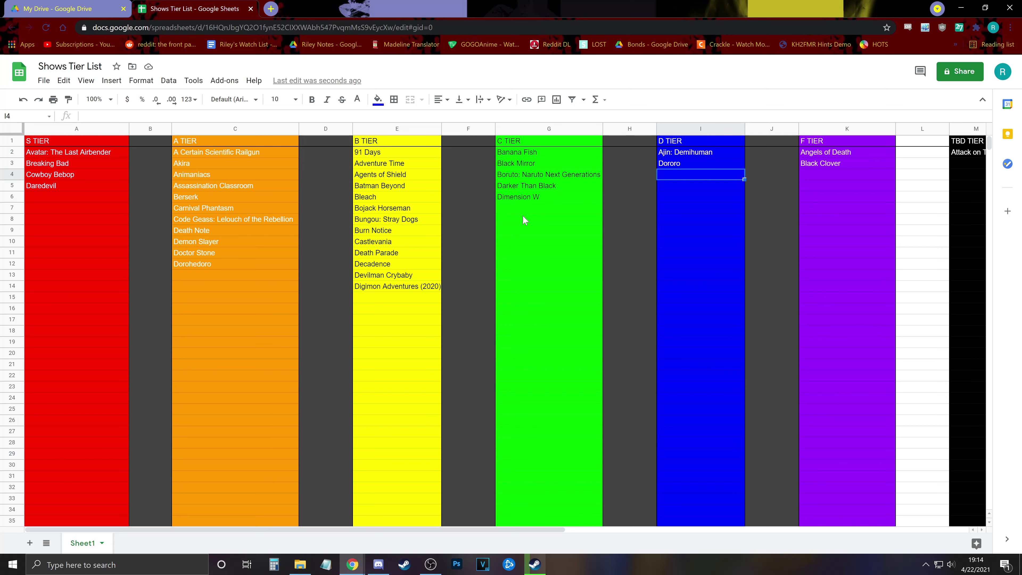
Add "Dragon Ball" to the C TIER list in cell G7.
left_click(531, 210)
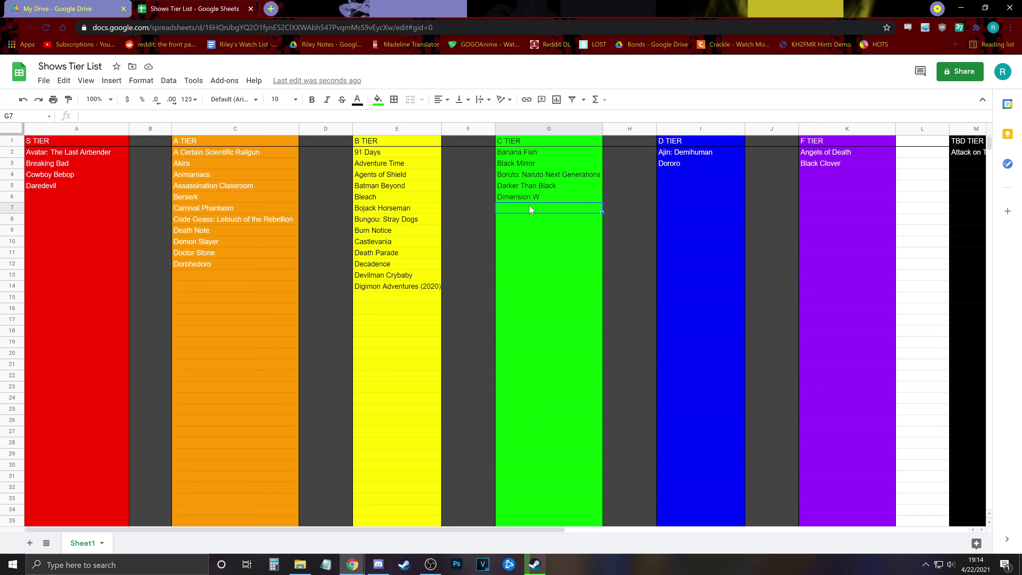
left_click(558, 221)
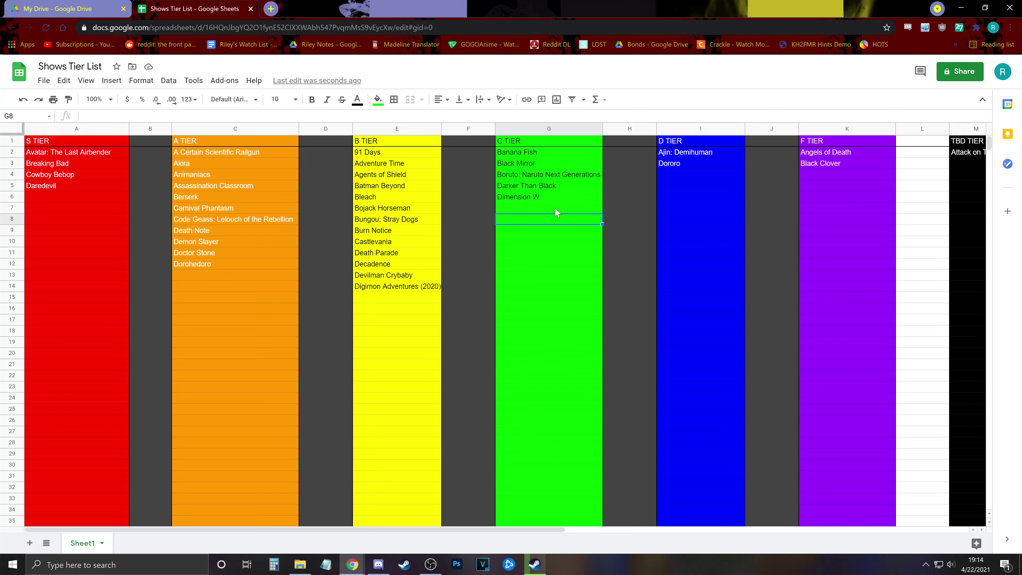
left_click(556, 211)
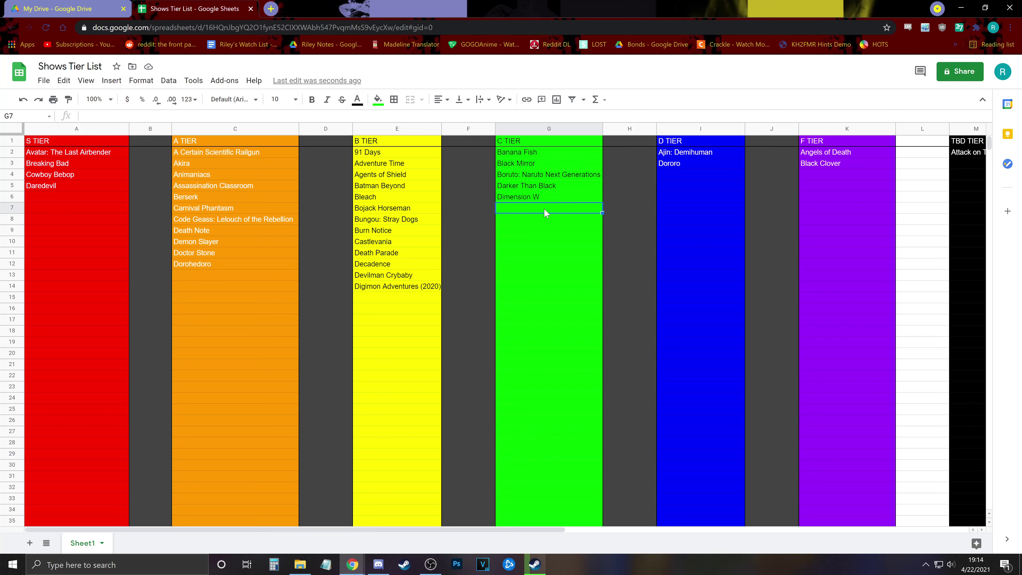
type("Dragon bal")
key("BackSpace")
key("BackSpace")
type("Ball")
key("Return")
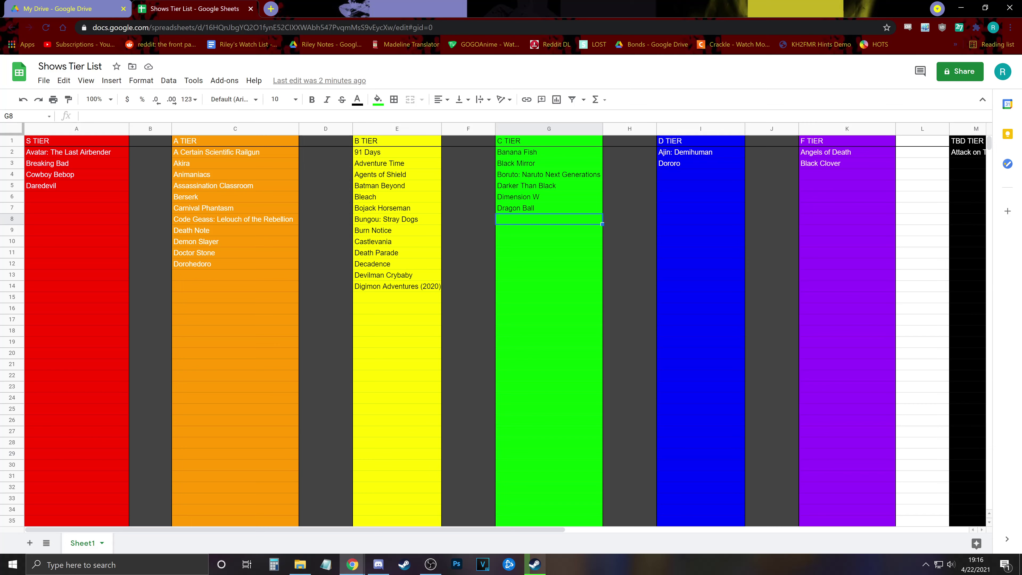
Add "Dragon Ball Z" to the B TIER list in cell E15.
left_click(406, 301)
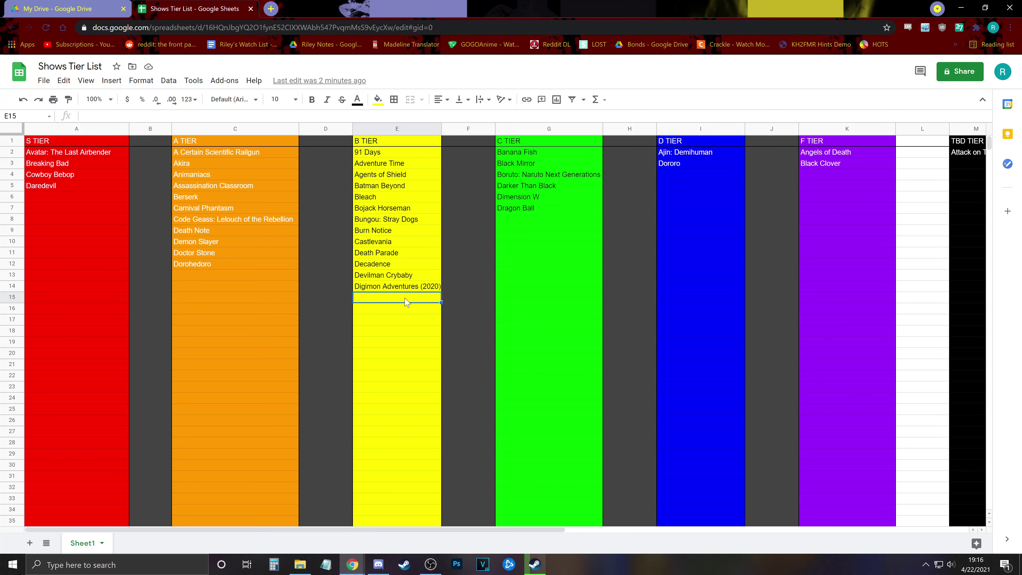
type("Dragon Ball ")
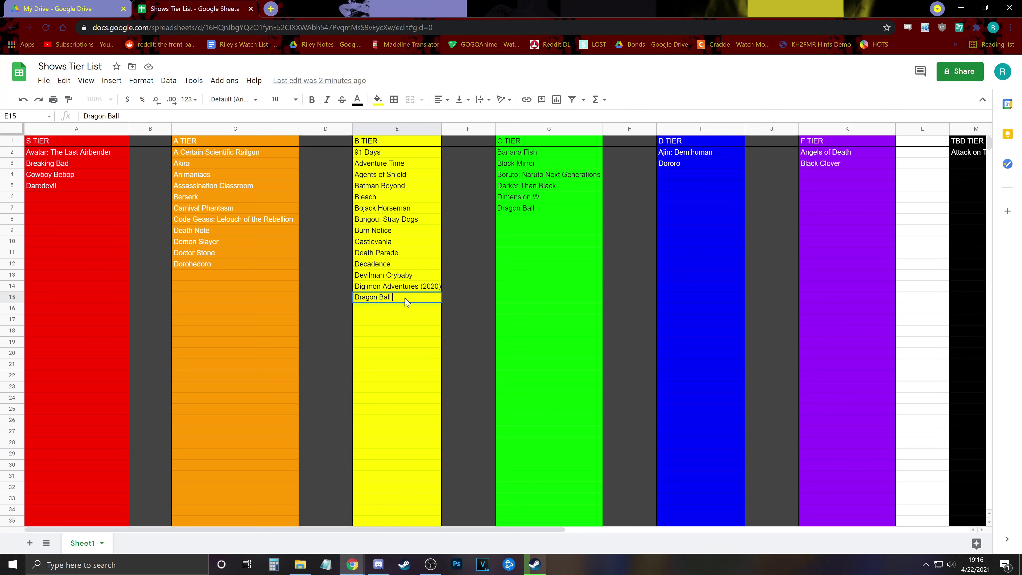
type("Z")
key("Return")
left_click(405, 298)
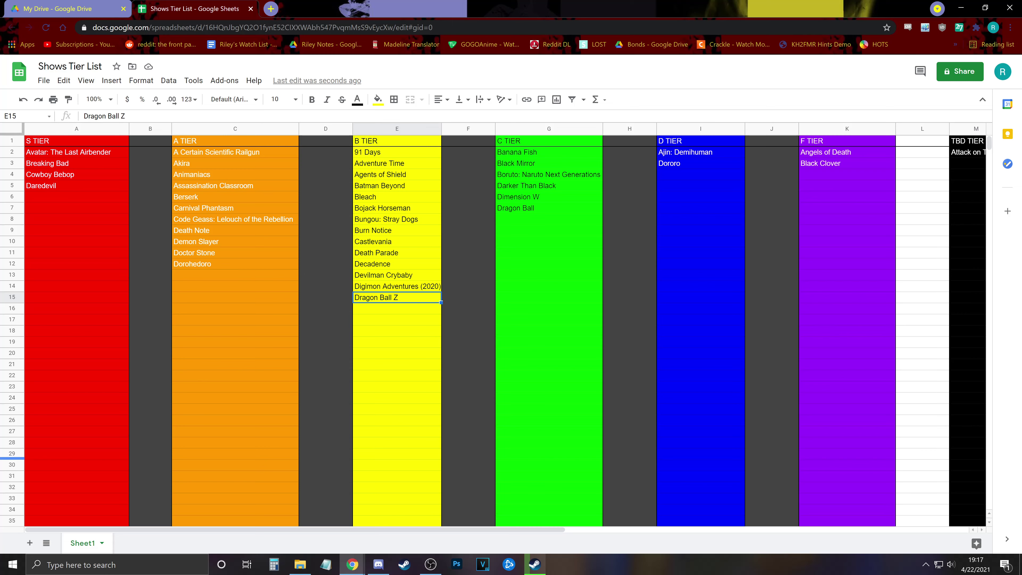
left_click(519, 312)
left_click(531, 232)
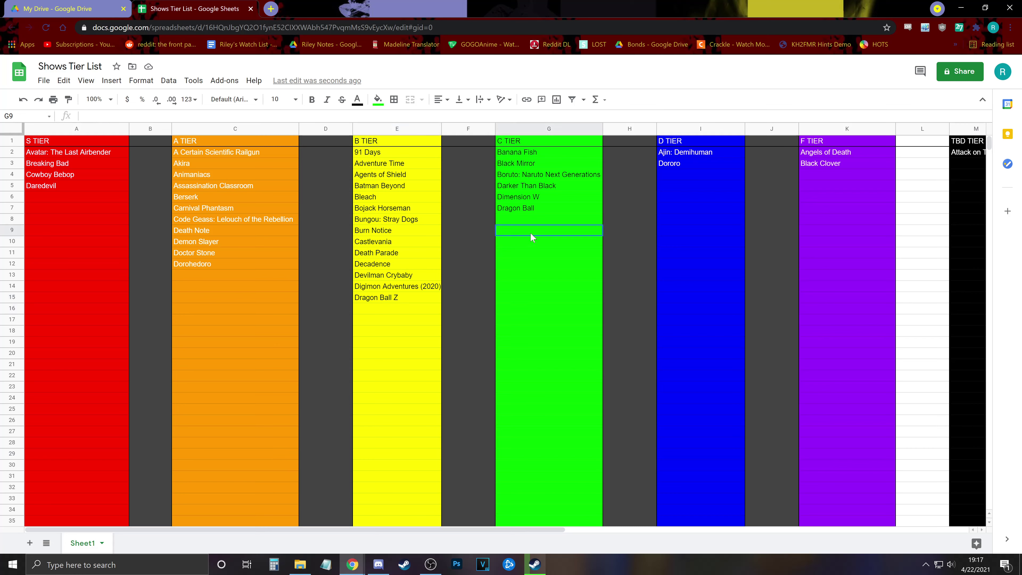
left_click(530, 219)
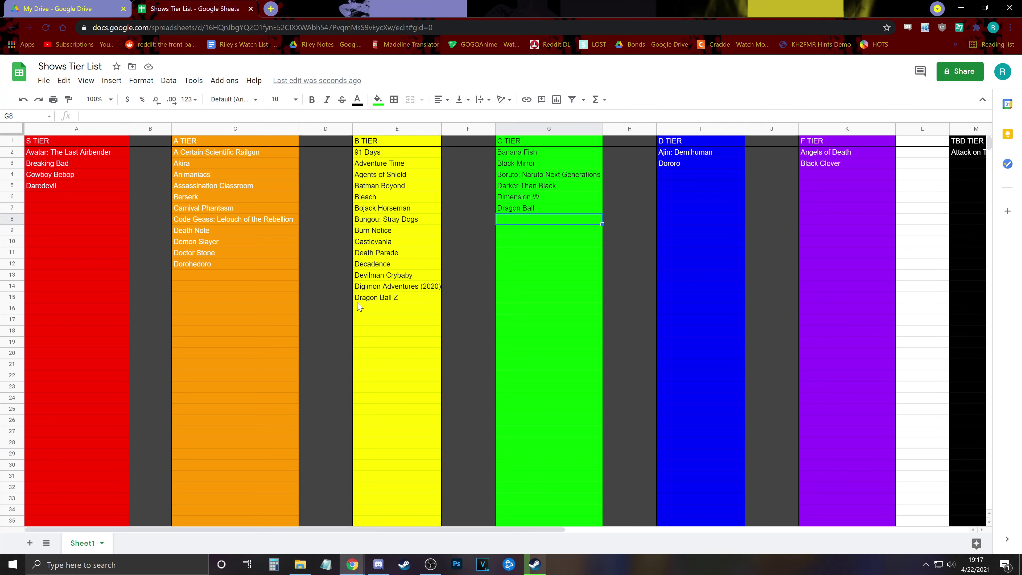
left_click(358, 233)
left_click(246, 209)
left_click(241, 263)
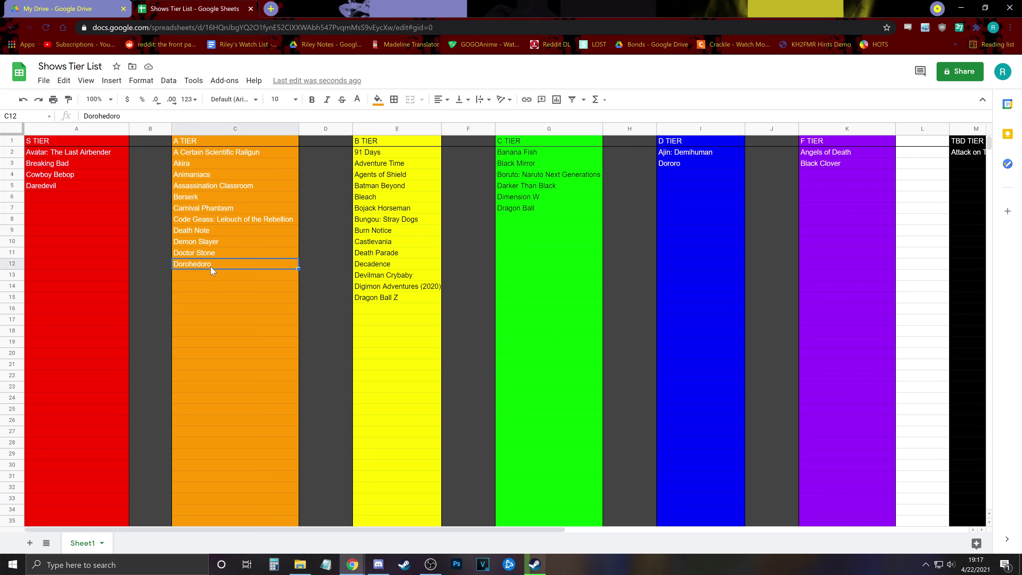
left_click(107, 243)
left_click(791, 268)
left_click(714, 268)
left_click(531, 265)
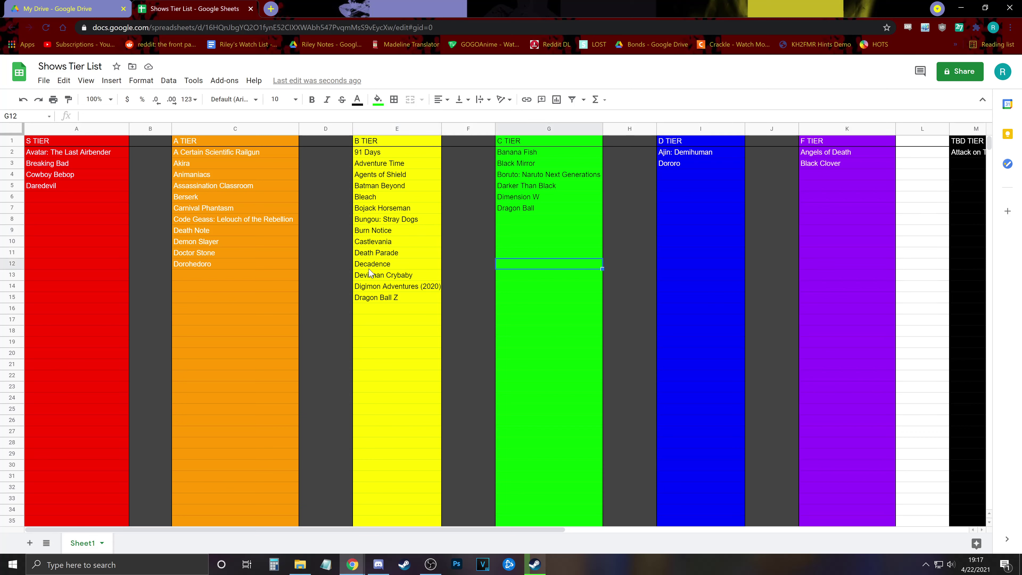
left_click(374, 266)
left_click(211, 266)
left_click(77, 265)
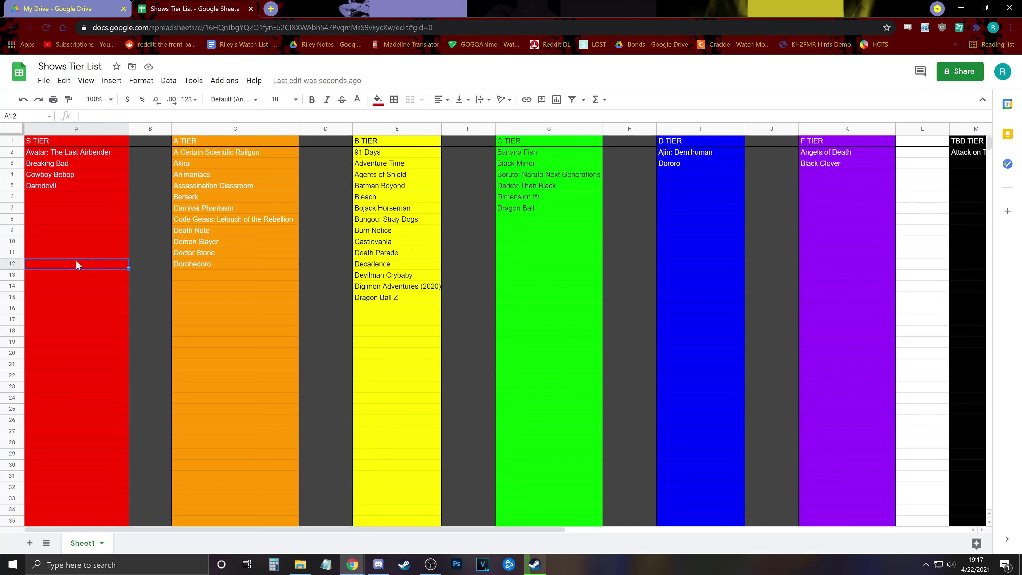
left_click(98, 198)
left_click(230, 278)
left_click(387, 308)
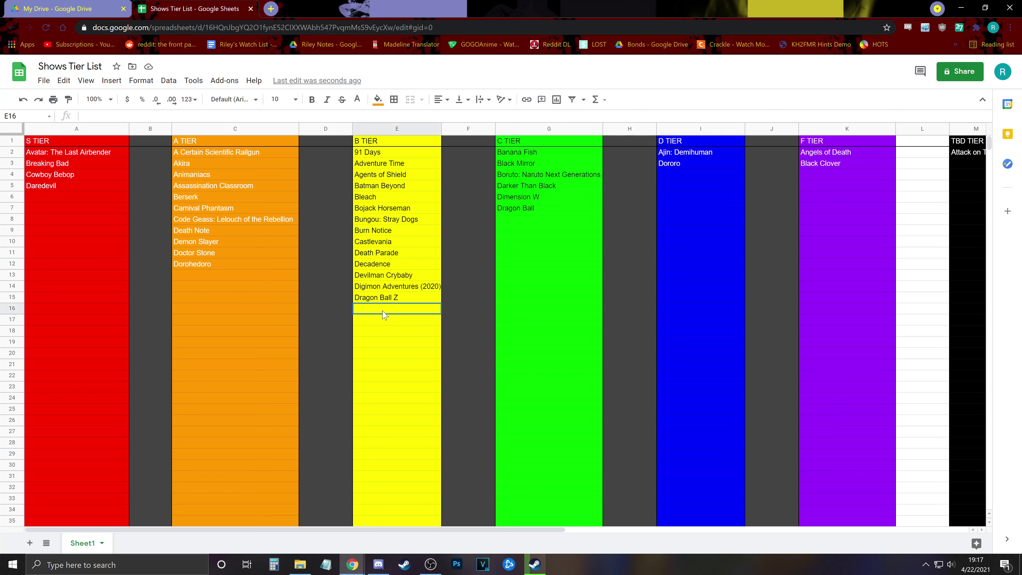
left_click(557, 219)
left_click(705, 177)
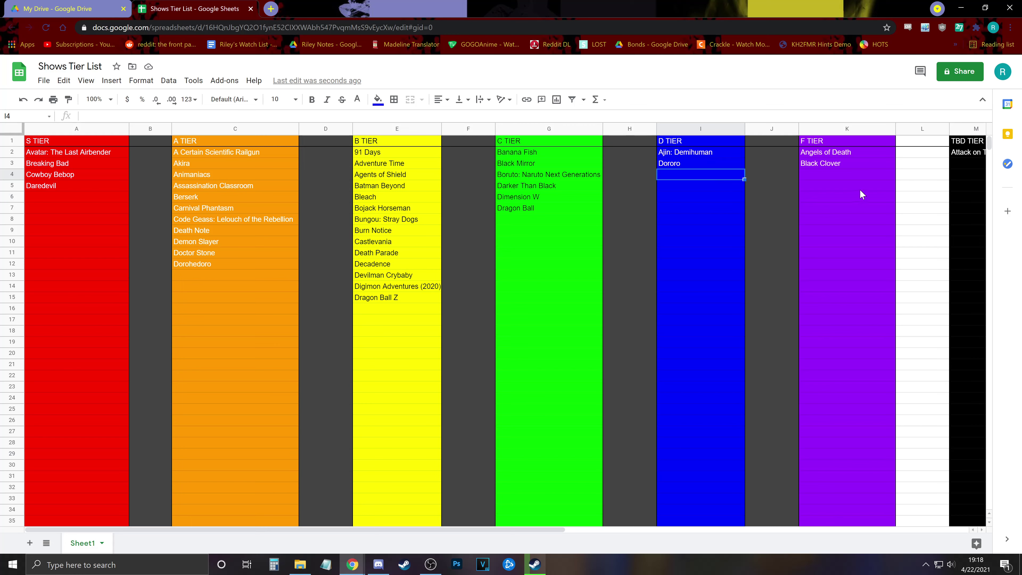
left_click(840, 172)
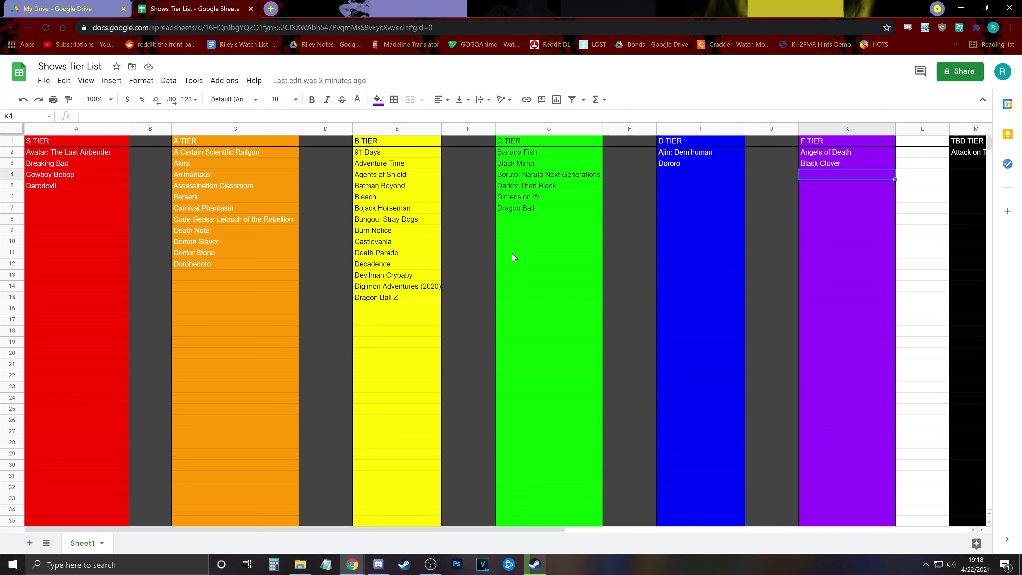
left_click(556, 225)
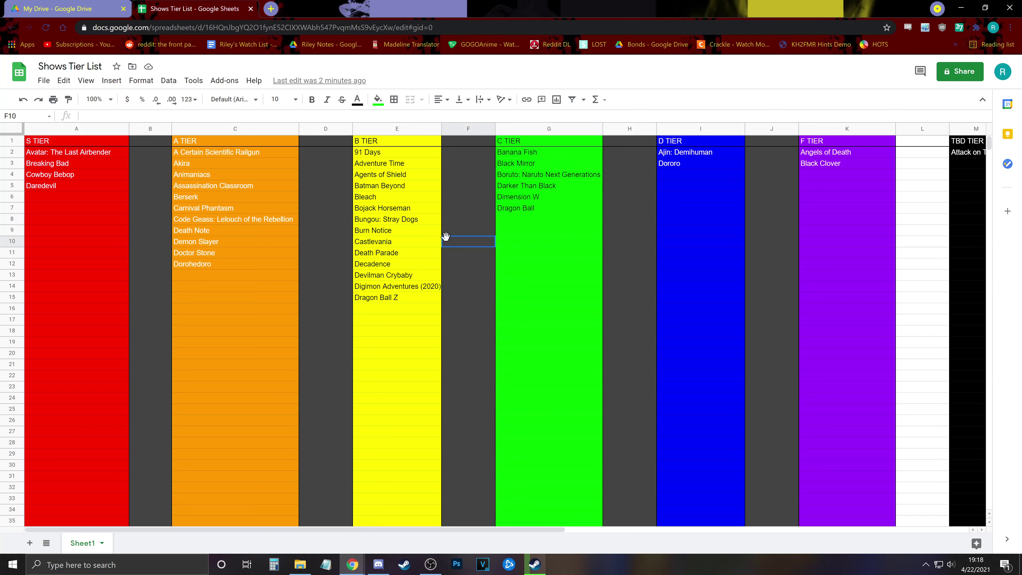
left_click(422, 252)
left_click(247, 254)
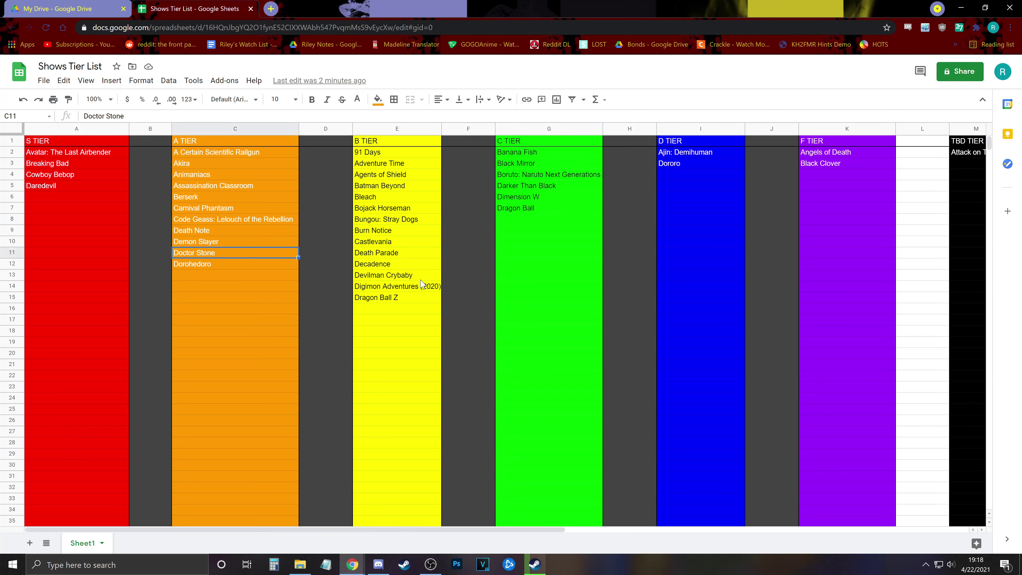
Add "Dragon Quest: Dai" to the C TIER list in cell G8.
left_click(534, 220)
type("Dragon Quest: Dai")
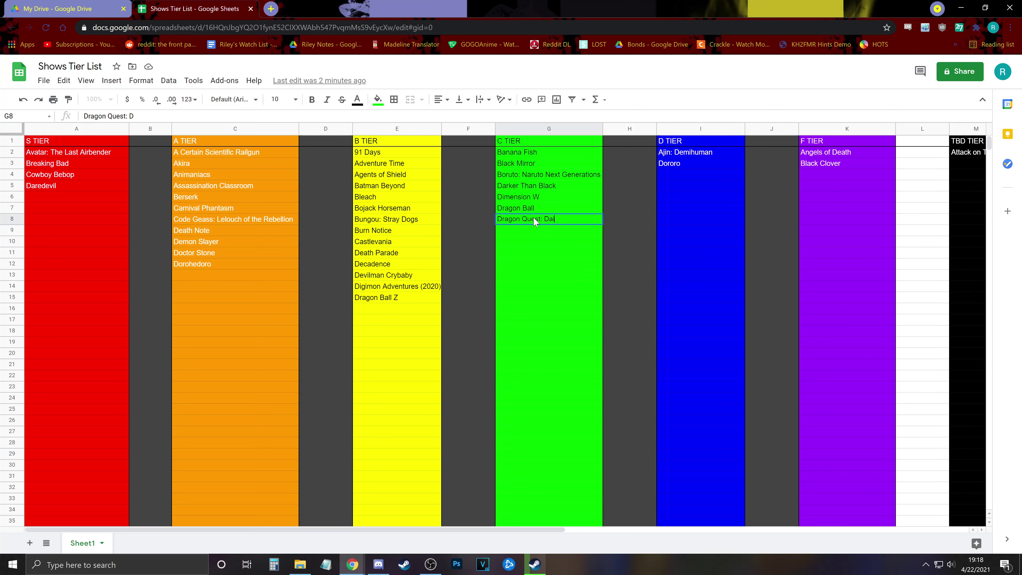
key("Return")
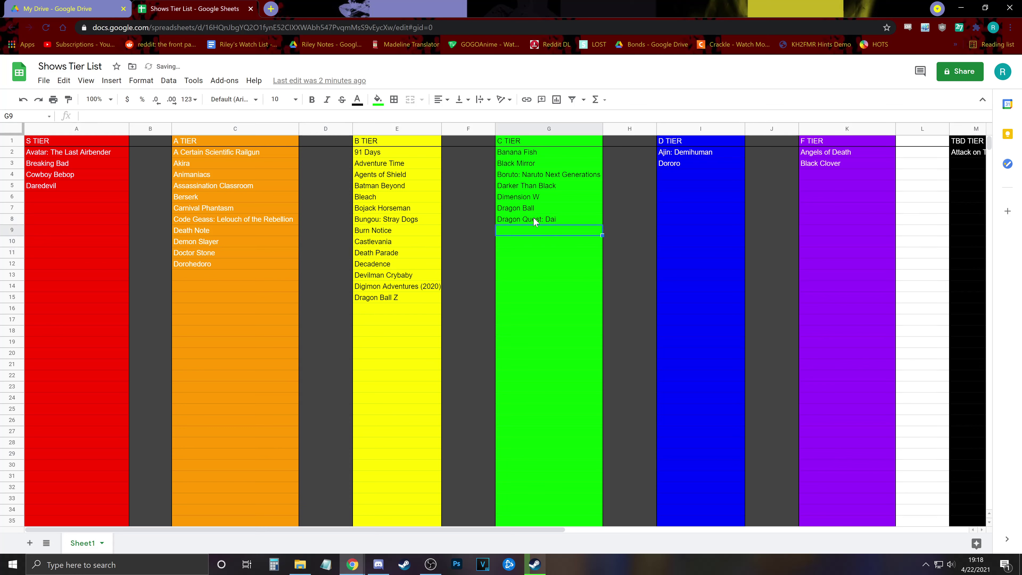
Add "Dynazenon" to the B TIER list in cell E16.
key("Left")
key("Left")
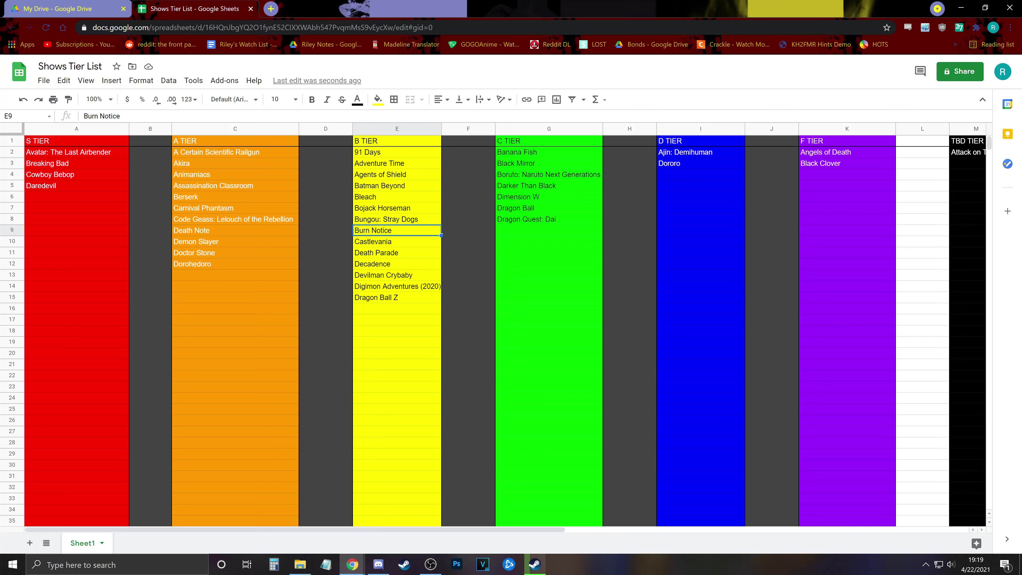
left_click(394, 309)
type("D")
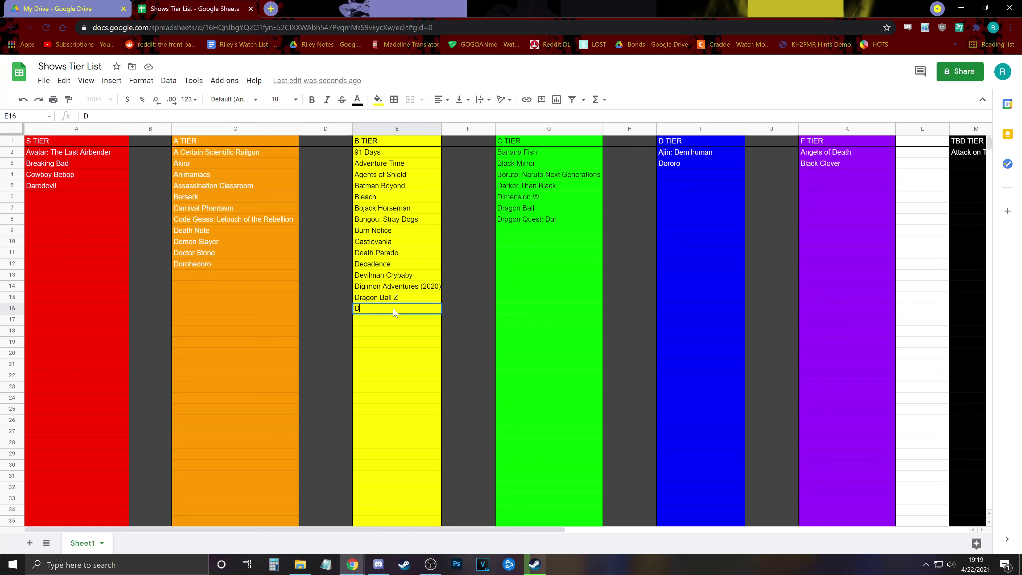
type("ynazenon")
key("Return")
key("Up")
key("Left")
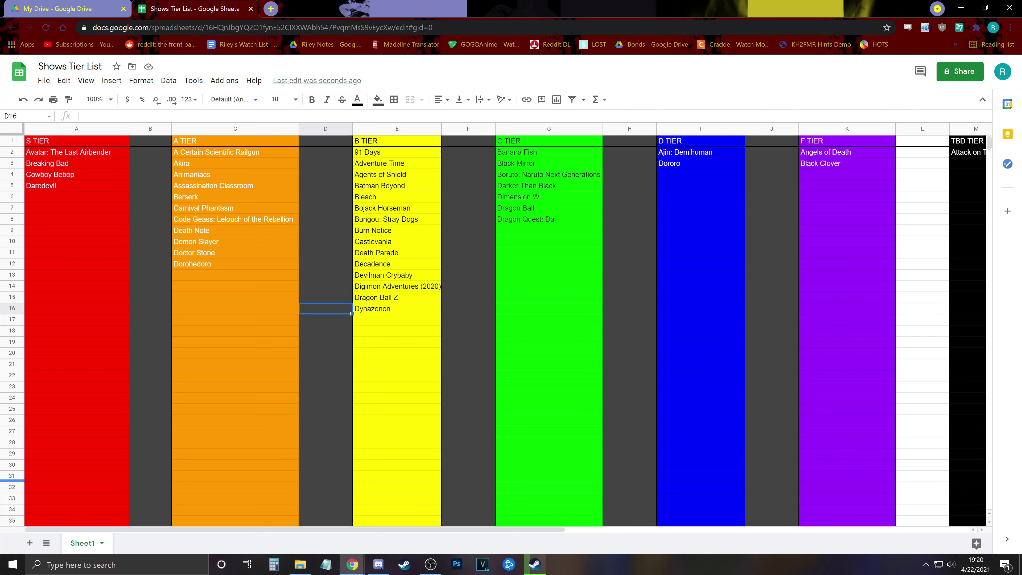
Clear "Dynazenon" from cell E16 of the B TIER list.
left_click(397, 308)
key("Delete")
Add "Dynazenon" to the TBD TIER list in cell M3.
key("Right")
key("Right")
key("Right")
key("Right")
key("Right")
key("Right")
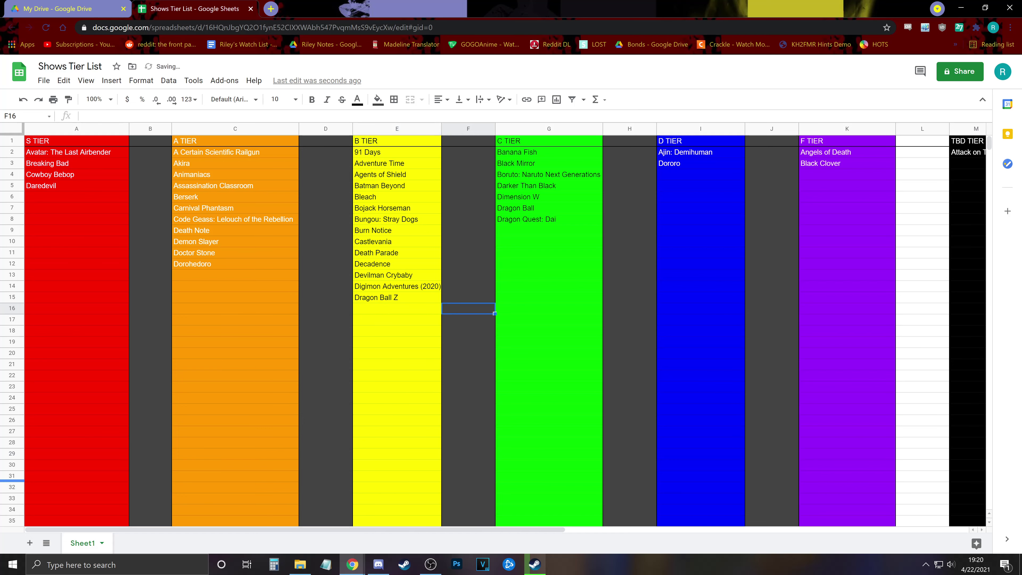
key("Up")
key("Up")
key("Up")
key("Up")
key("Right")
key("Right")
key("Up")
key("Up")
key("Up")
key("Up")
key("Up")
key("Up")
key("Up")
key("Up")
key("Up")
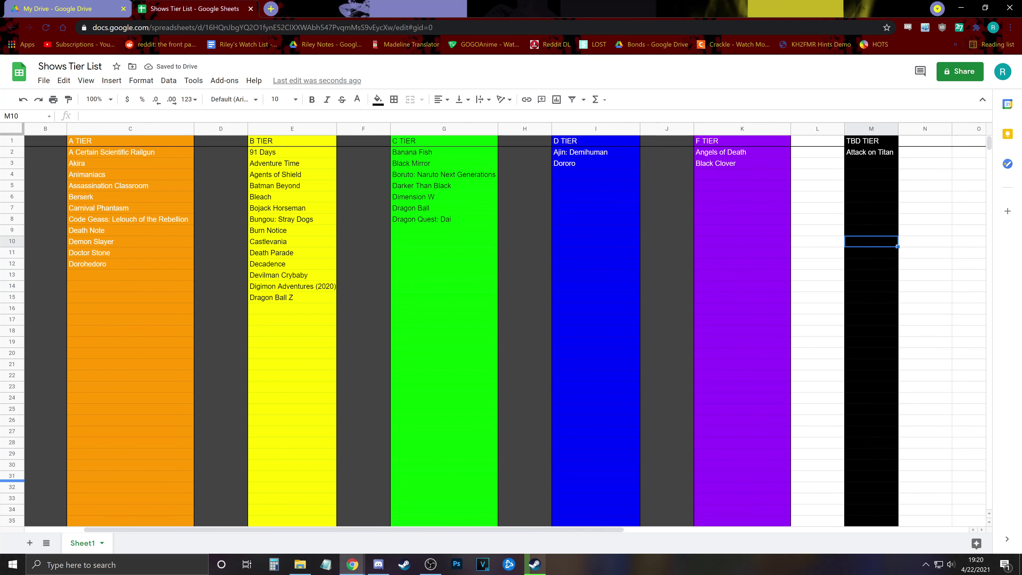
type("Dynazenon")
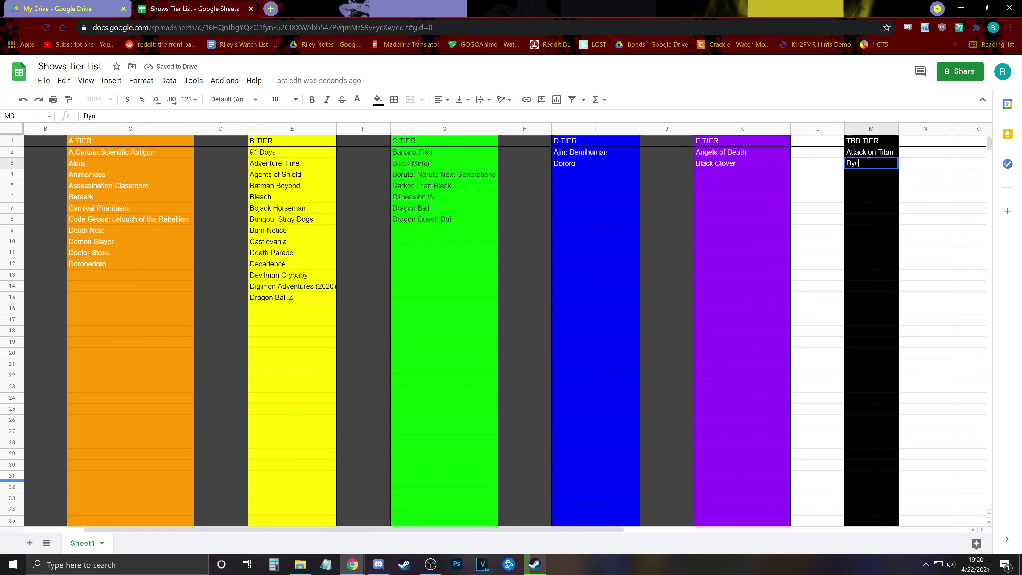
key("Return")
Add "Erased" to the S TIER list in cell A6.
key("Left")
key("Left")
key("Left")
key("Left")
key("Left")
key("Left")
key("Left")
key("Left")
key("Left")
key("Left")
key("Left")
key("Left")
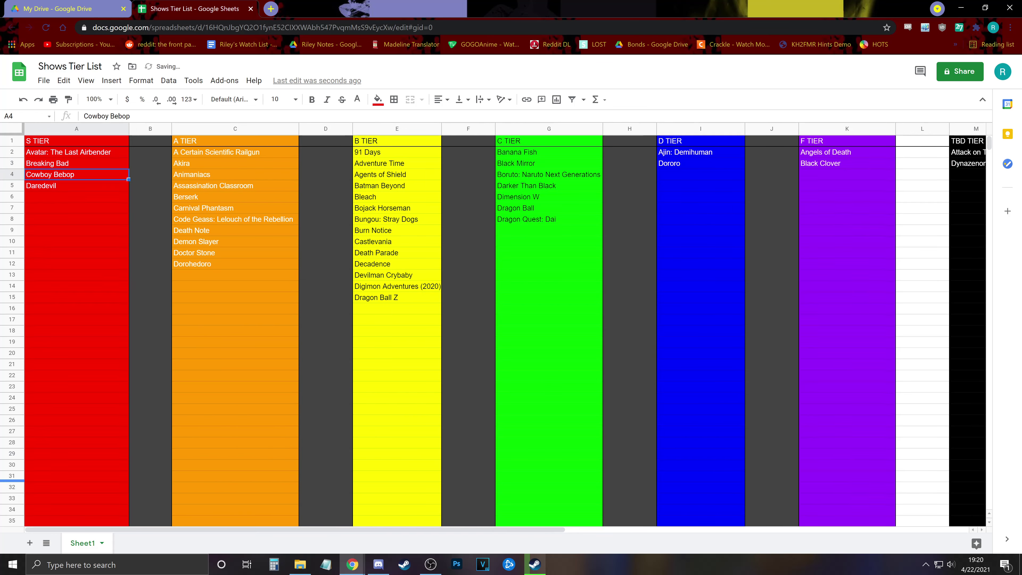
key("Down")
left_click(76, 196)
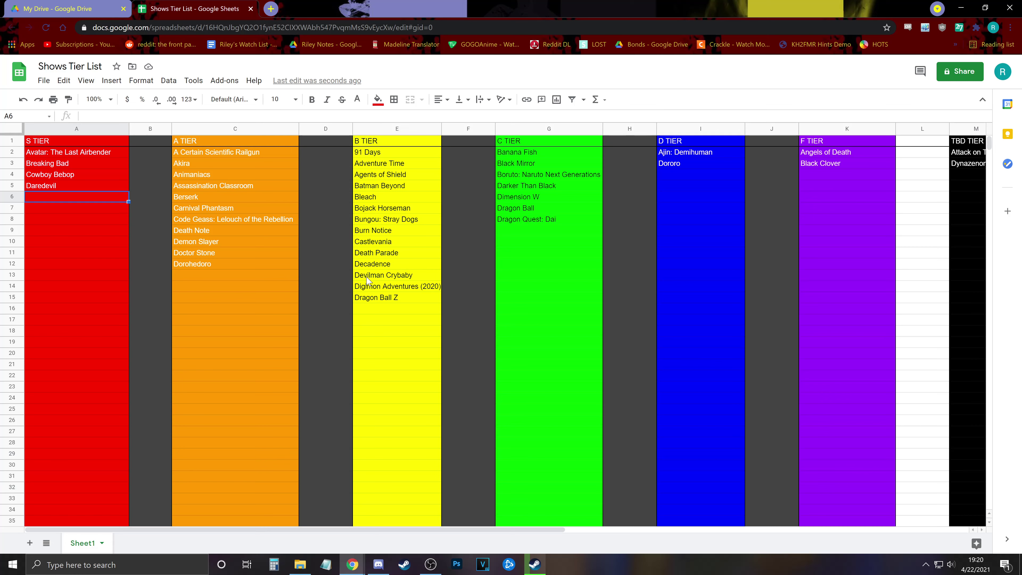
left_click(197, 278)
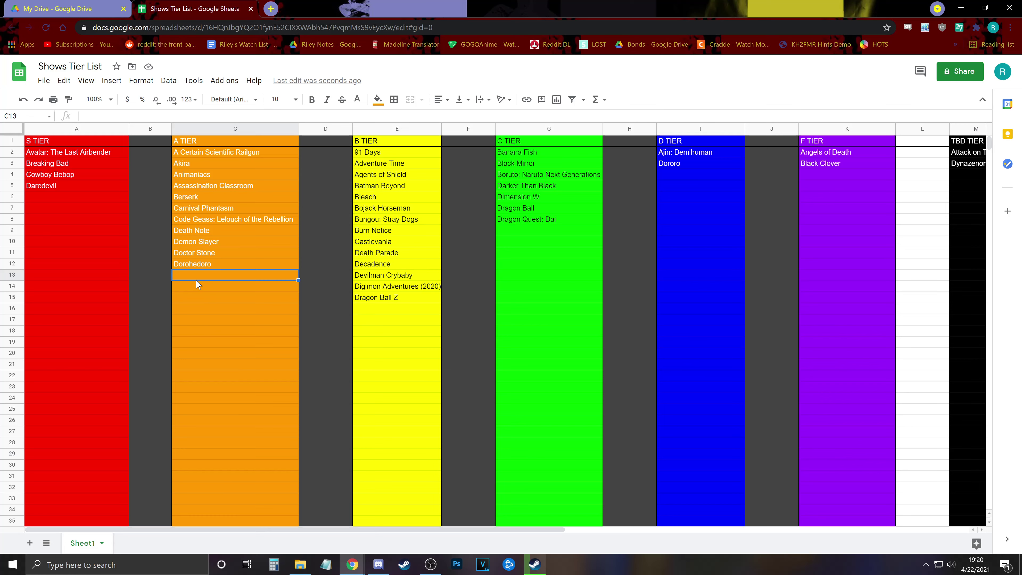
left_click(63, 198)
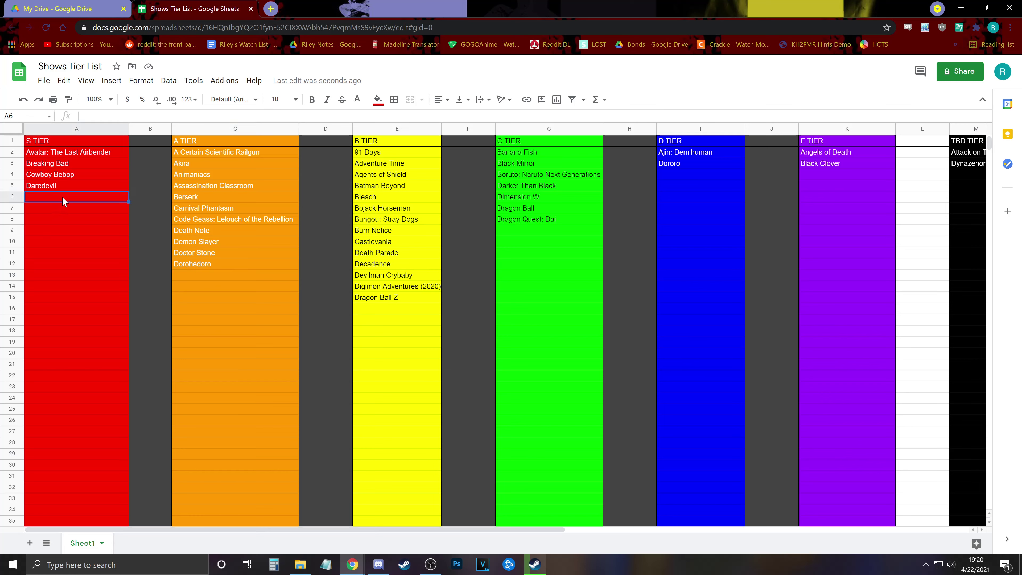
left_click(243, 279)
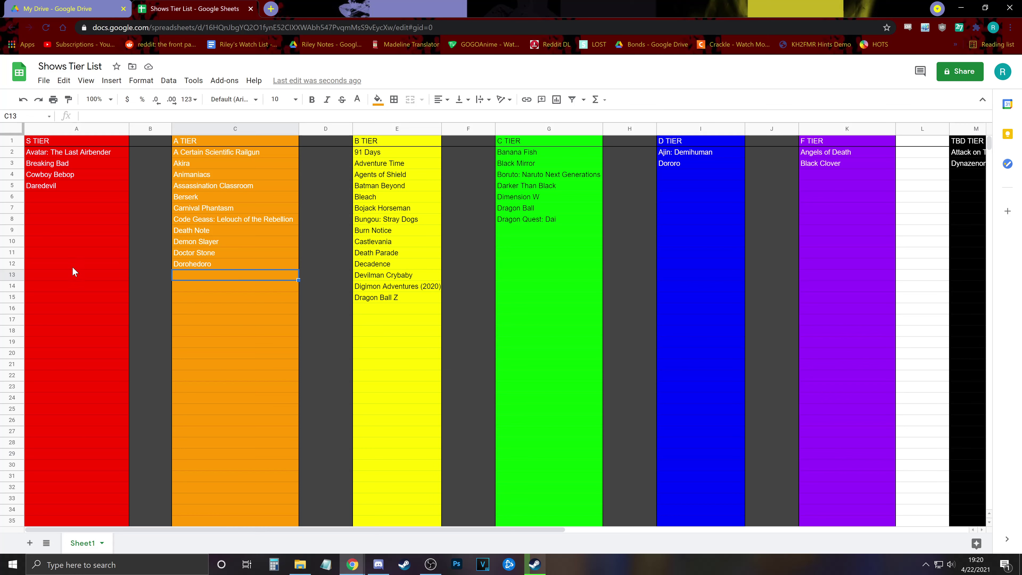
left_click(82, 199)
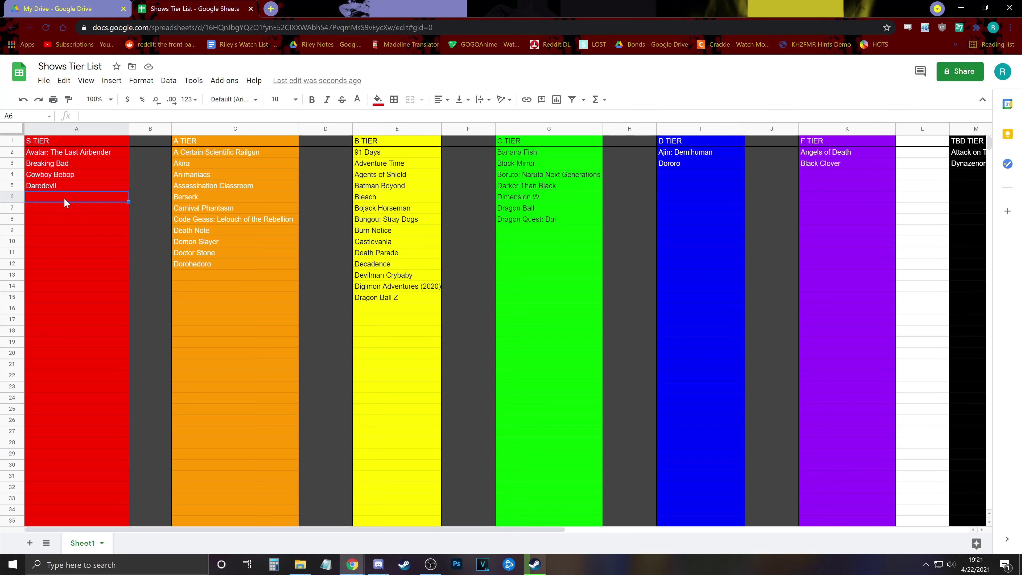
type("Erased")
key("Return")
Add "Ergo Proxy" to the D TIER list in cell I4.
key("Down")
key("Down")
key("Down")
key("Down")
key("Down")
key("Down")
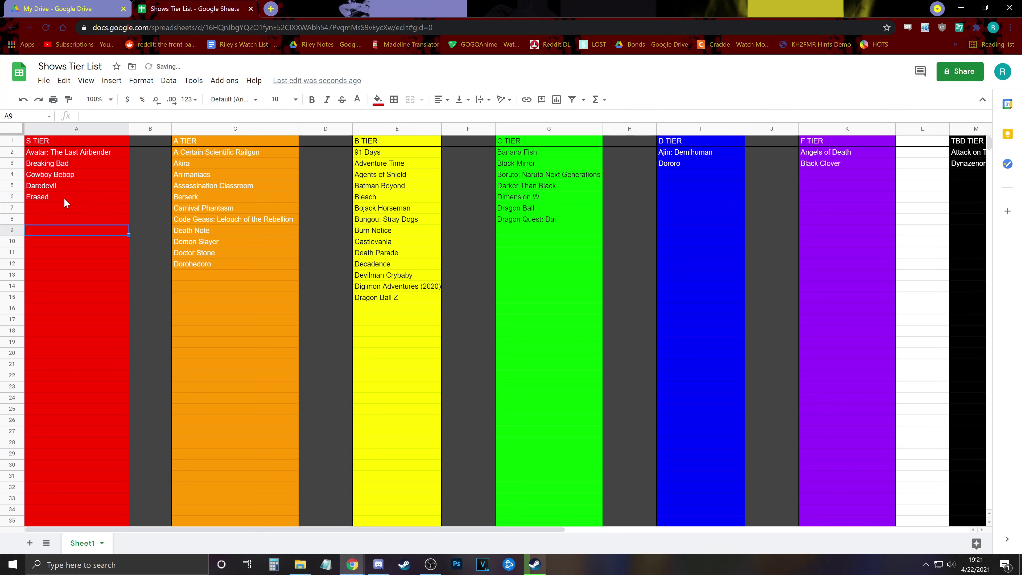
key("Right")
key("Right")
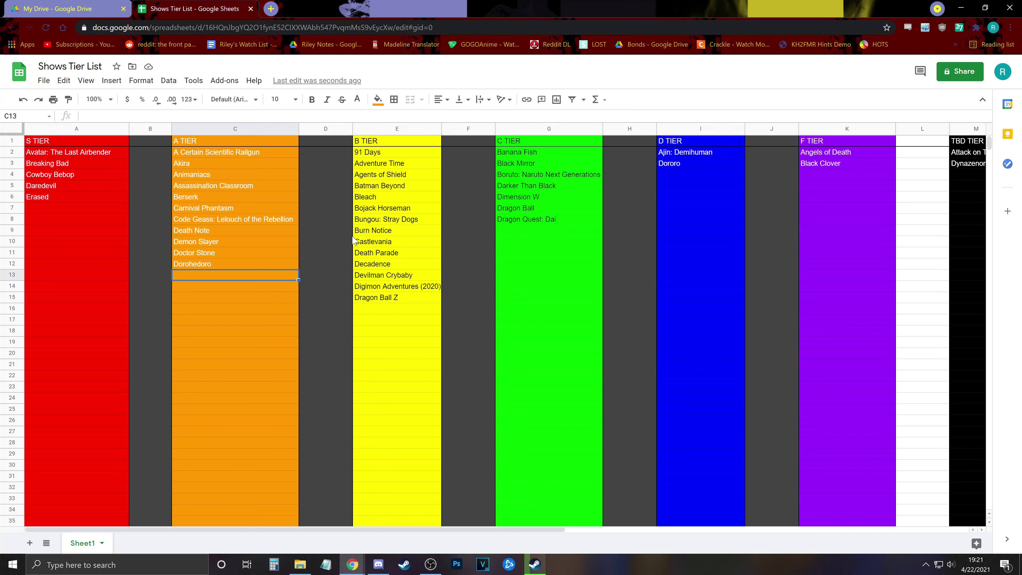
left_click(703, 177)
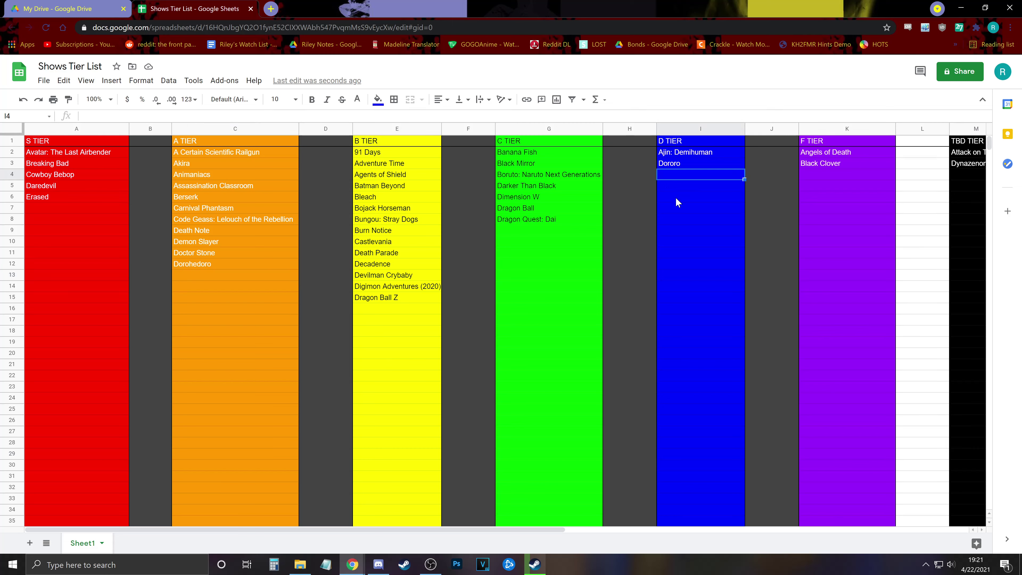
type("Ergo Proxy")
key("Return")
Add "Euphoria" to the A TIER list in cell C13.
key("Left")
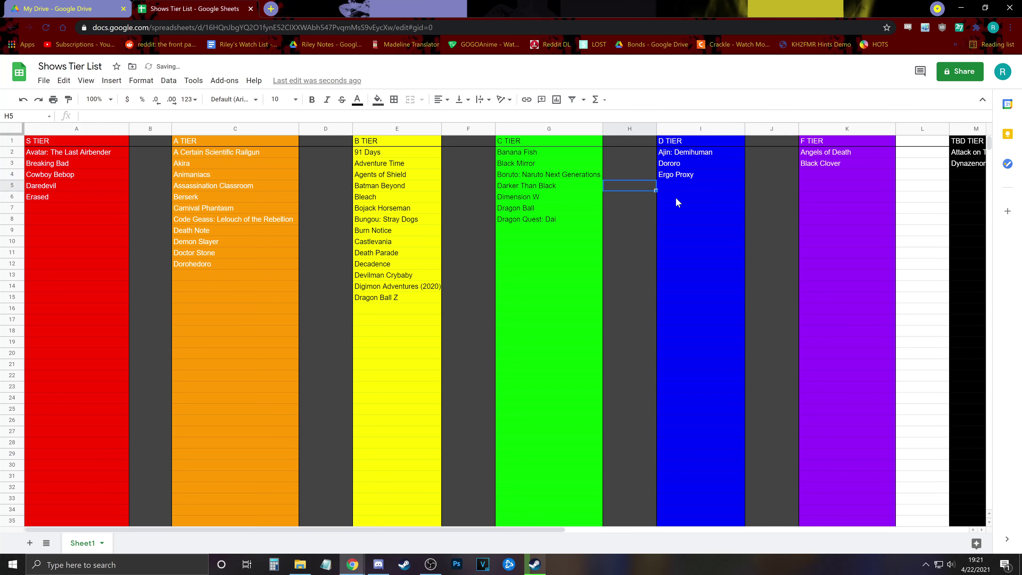
key("Home")
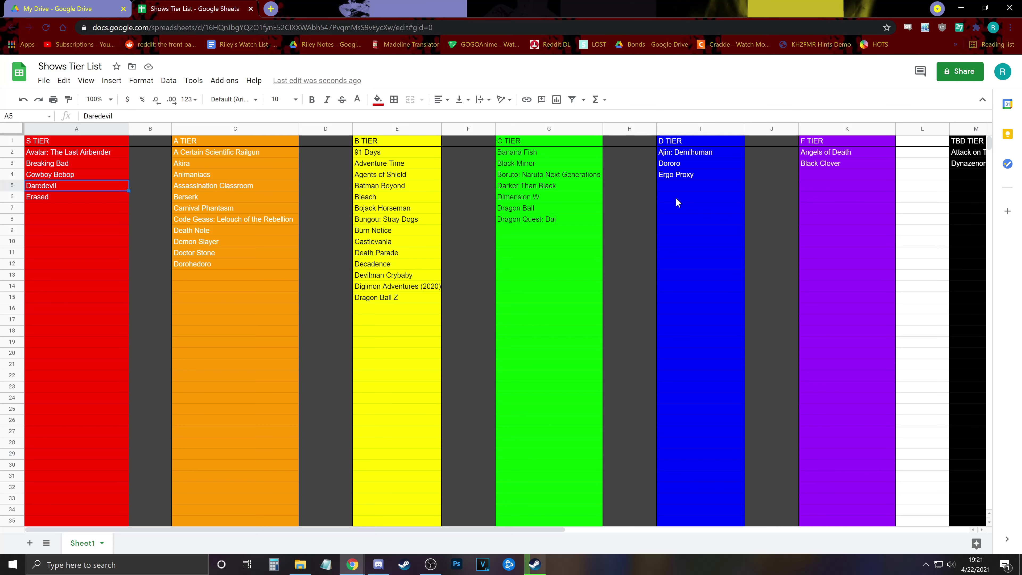
left_click(234, 267)
left_click(169, 276)
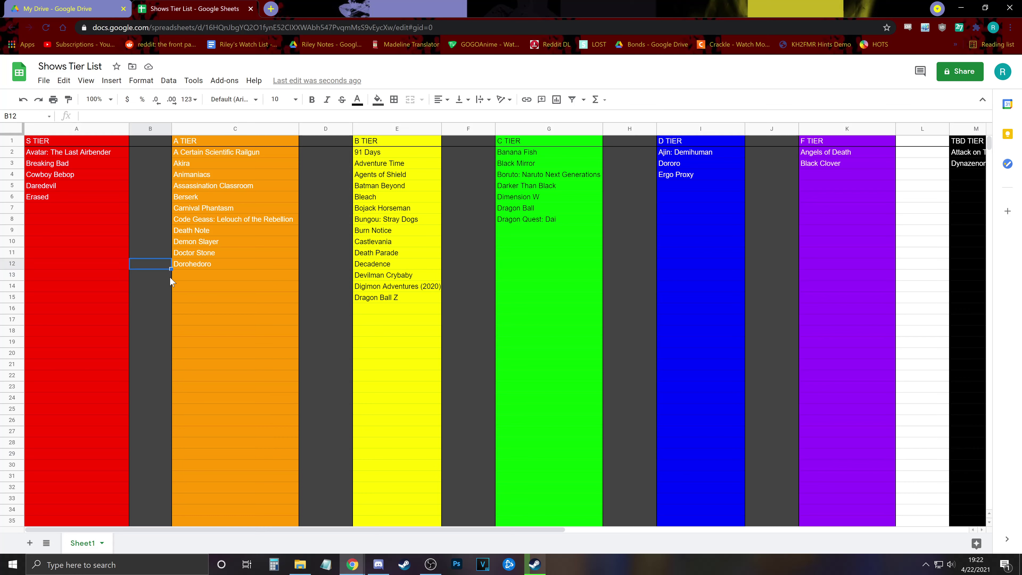
key("Right")
type("Euphoria")
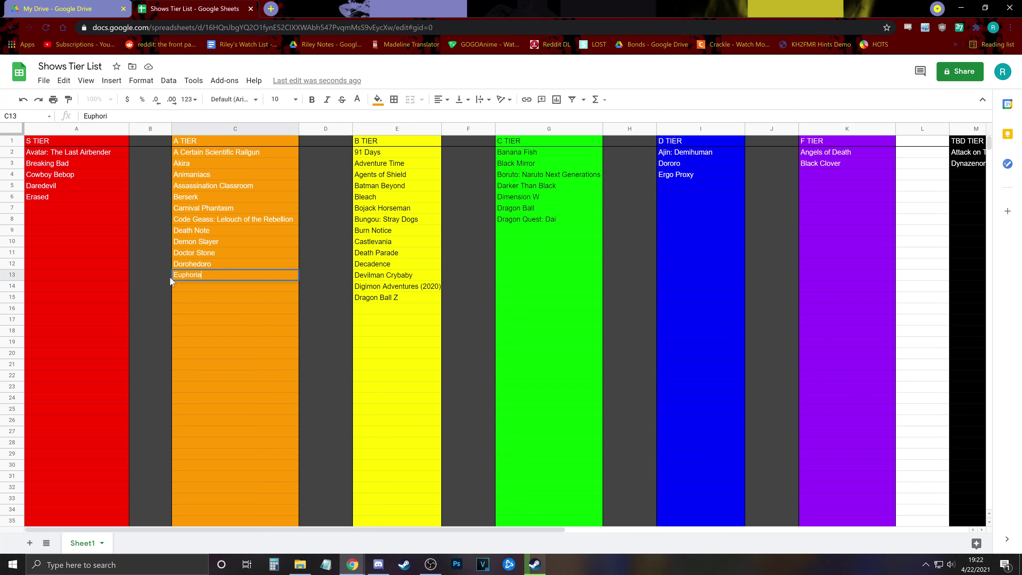
key("Return")
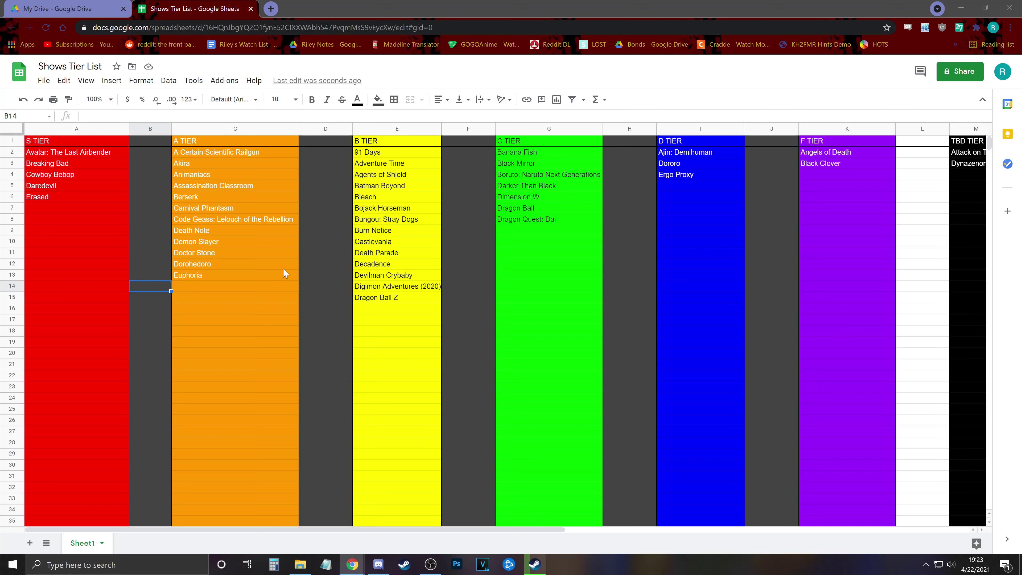
Add "Falcon and the Winter Soldier" to the A TIER list in cell C14.
left_click(213, 288)
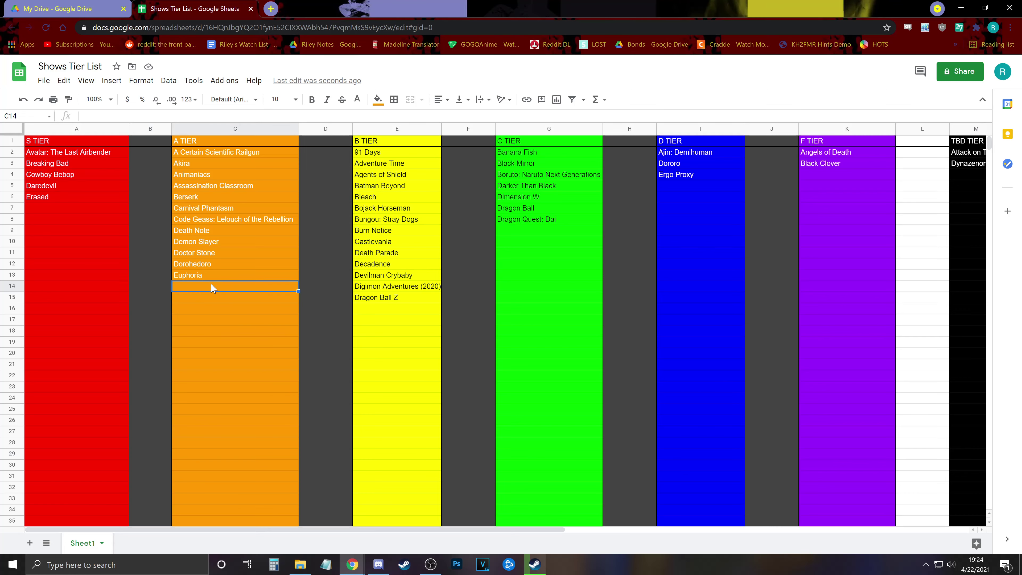
type("Falcon and the Wi")
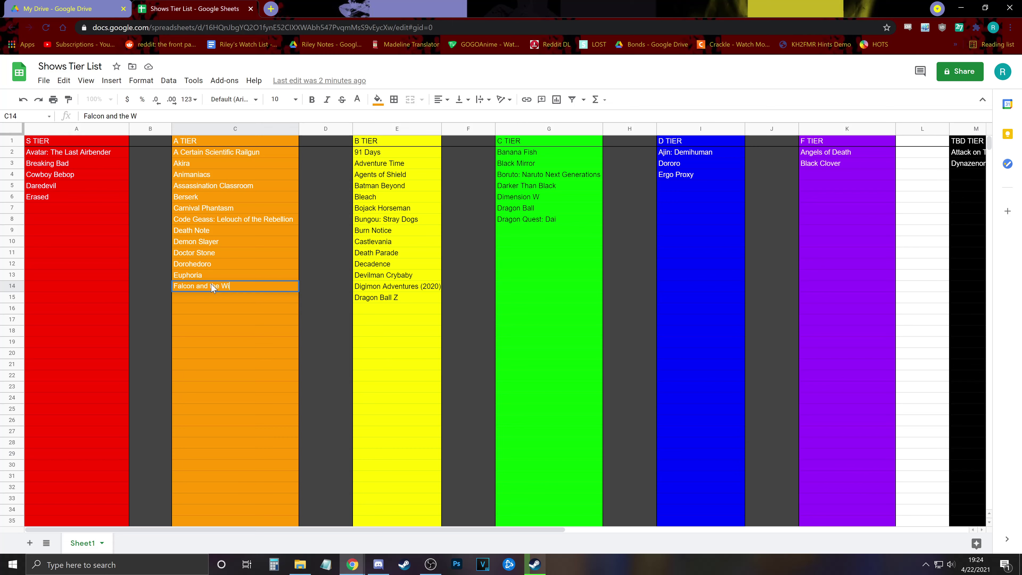
type("nter Soldier")
key("Return")
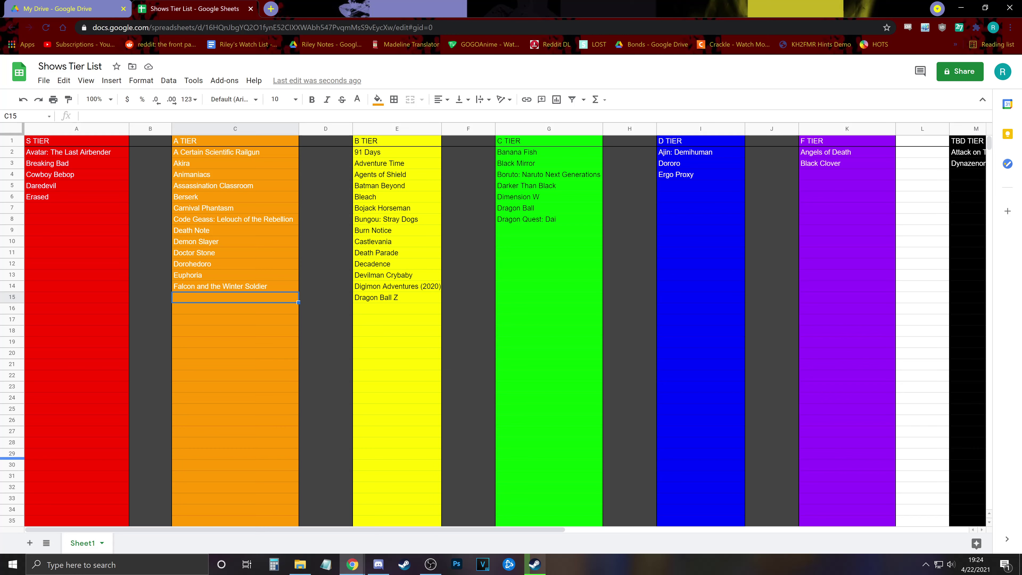
Add "Fate: Zero" to the S TIER list in cell A7.
left_click(206, 287)
left_click(60, 211)
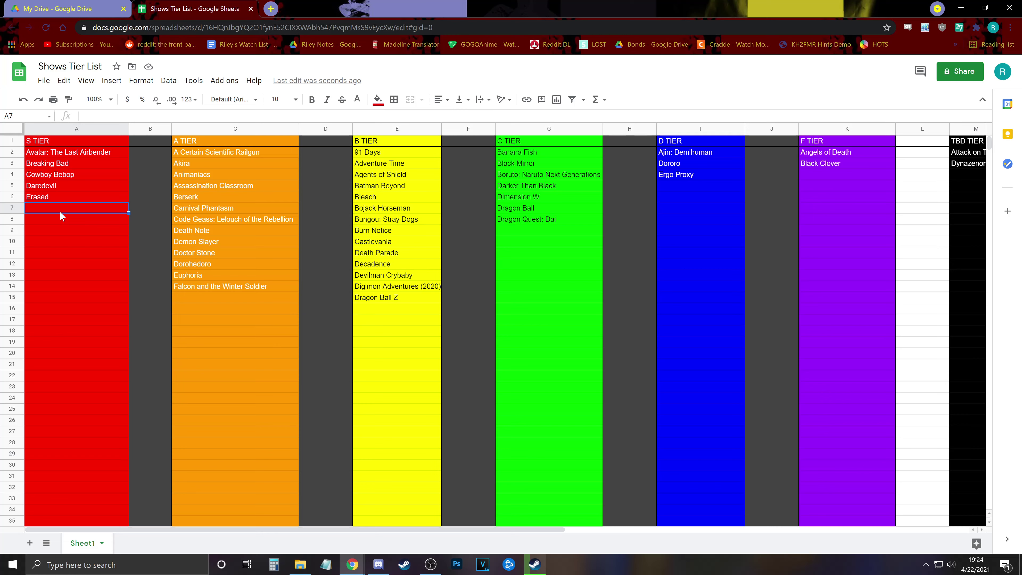
type("Fate: Zero")
key("Return")
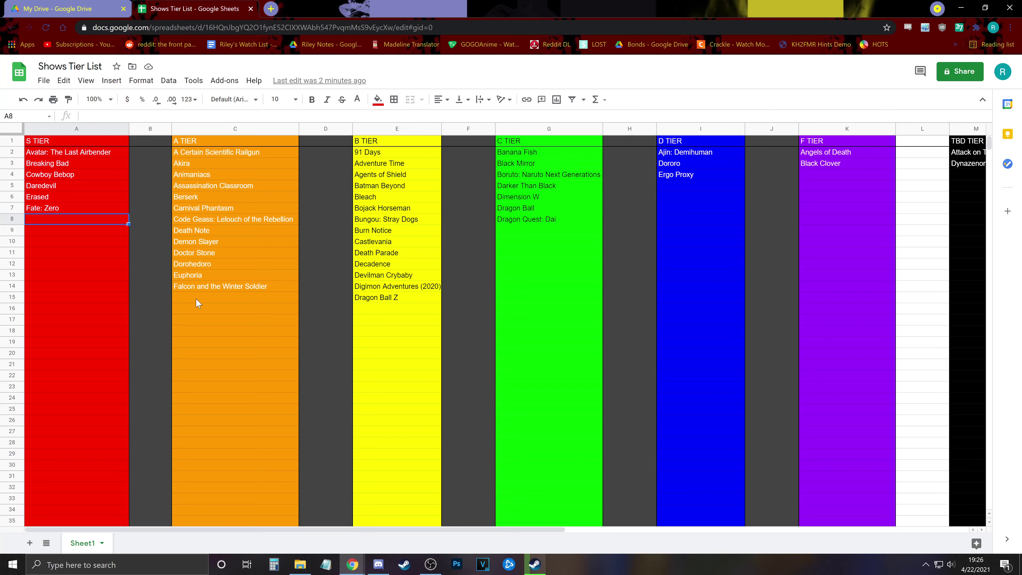
Add "Fate Stay/Night: UBW" to the B TIER list in cell E16.
left_click(387, 299)
left_click(385, 310)
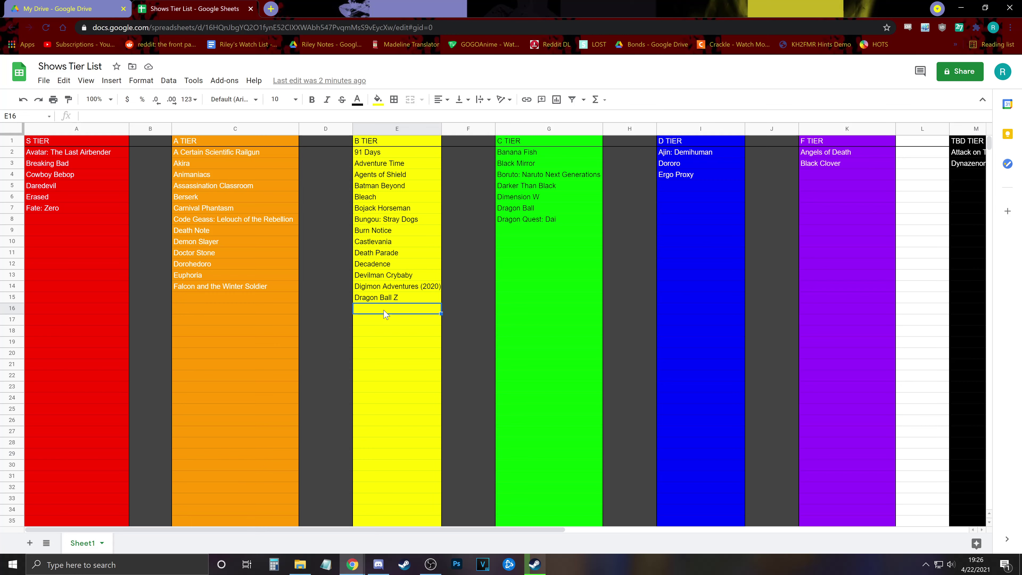
type("Fate Stay/Niu")
key("BackSpace")
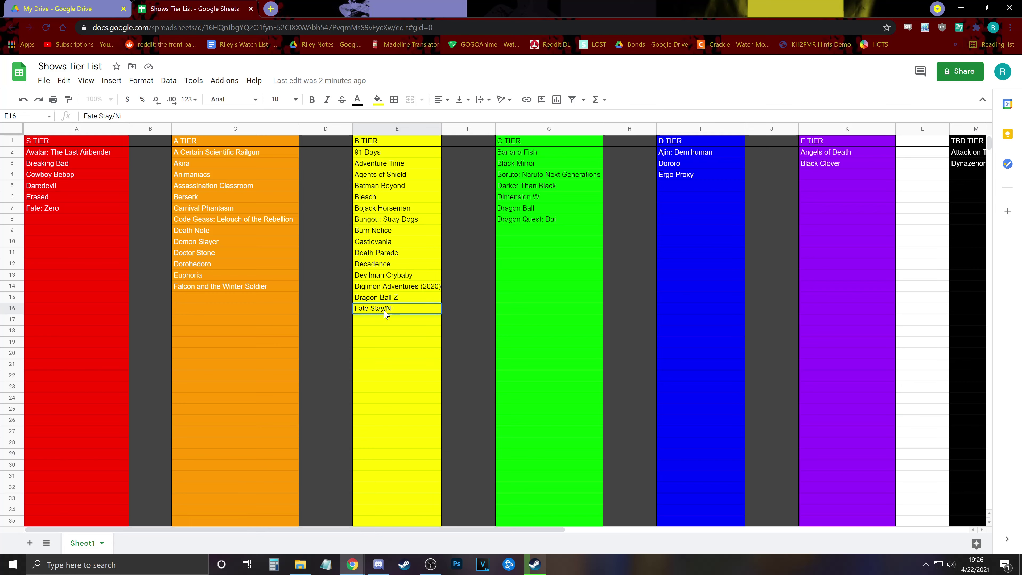
type("ight: Un")
type("l")
key("BackSpace")
key("BackSpace")
type("BW")
key("Return")
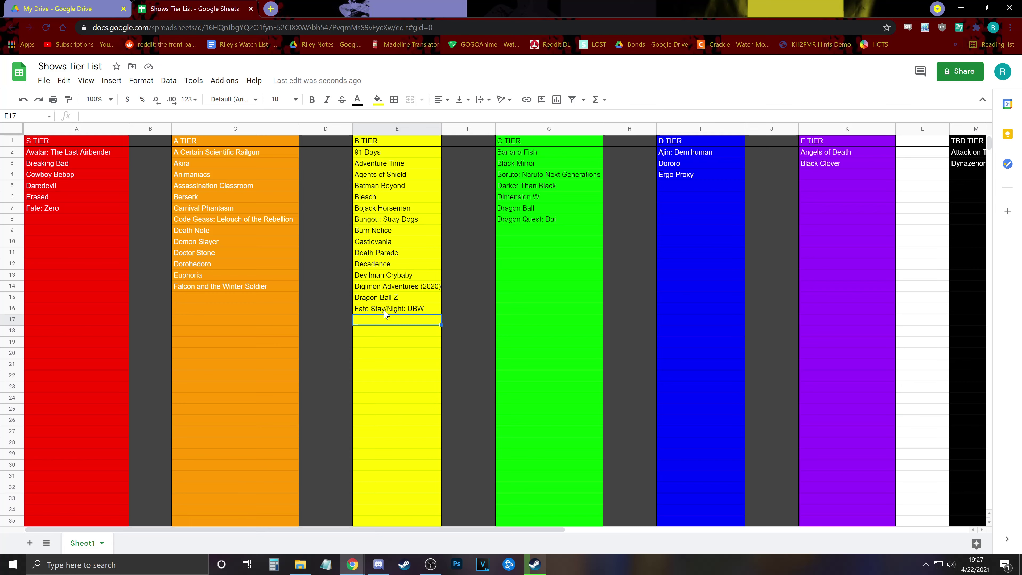
Move the slash in the title in cell E16 so that it reads "Fate/Stay Night: UBW".
double_click(384, 310)
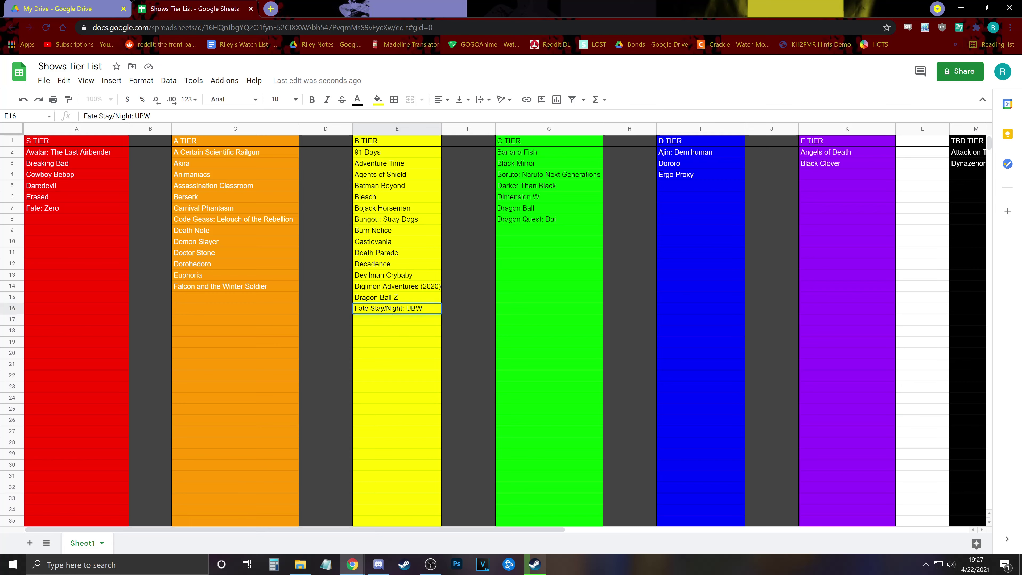
key("BackSpace")
key("BackSpace")
type("/")
key("End")
left_click(397, 335)
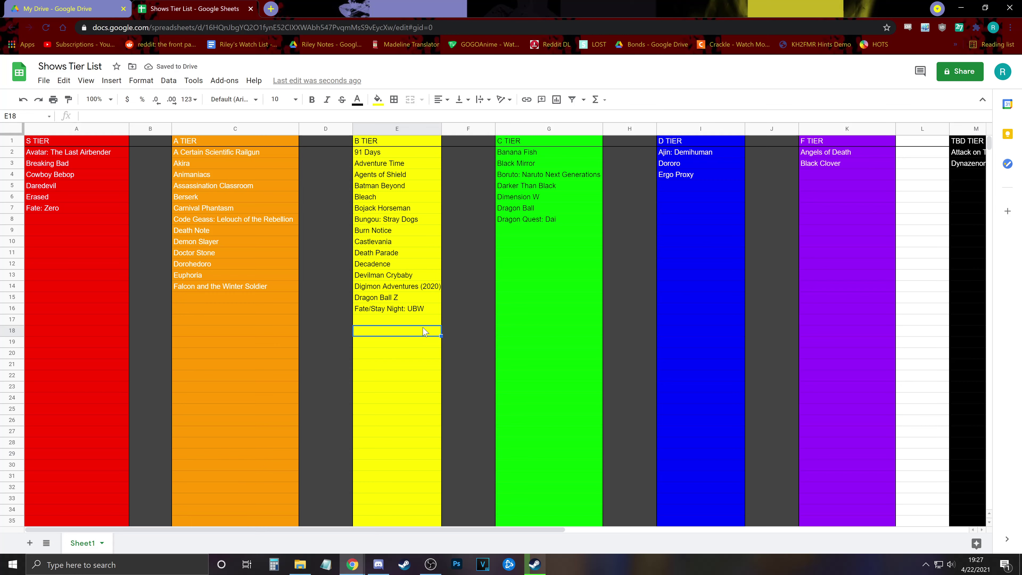
left_click(398, 321)
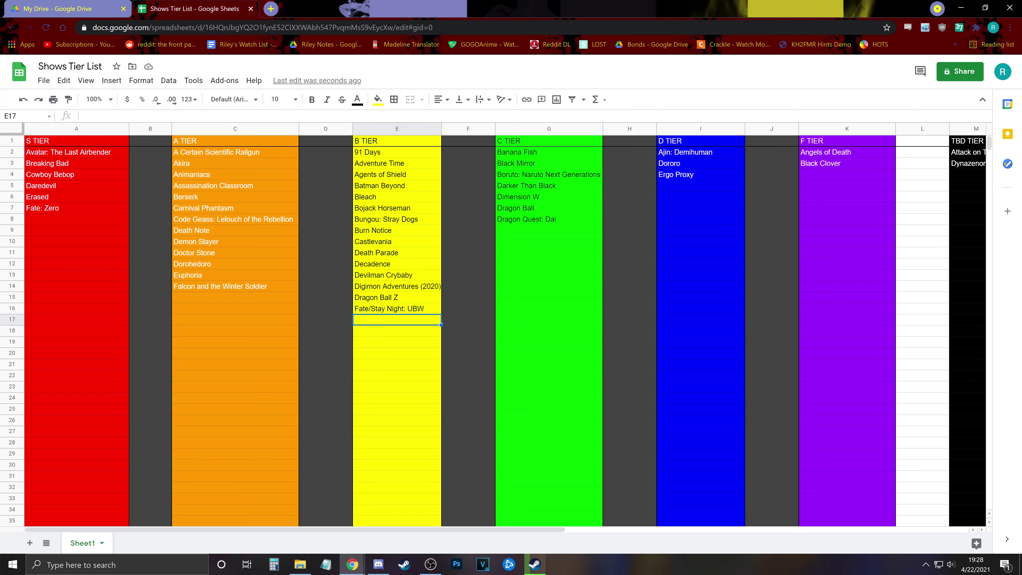
Add "Fireforce" to the D TIER list in cell I5.
left_click(684, 191)
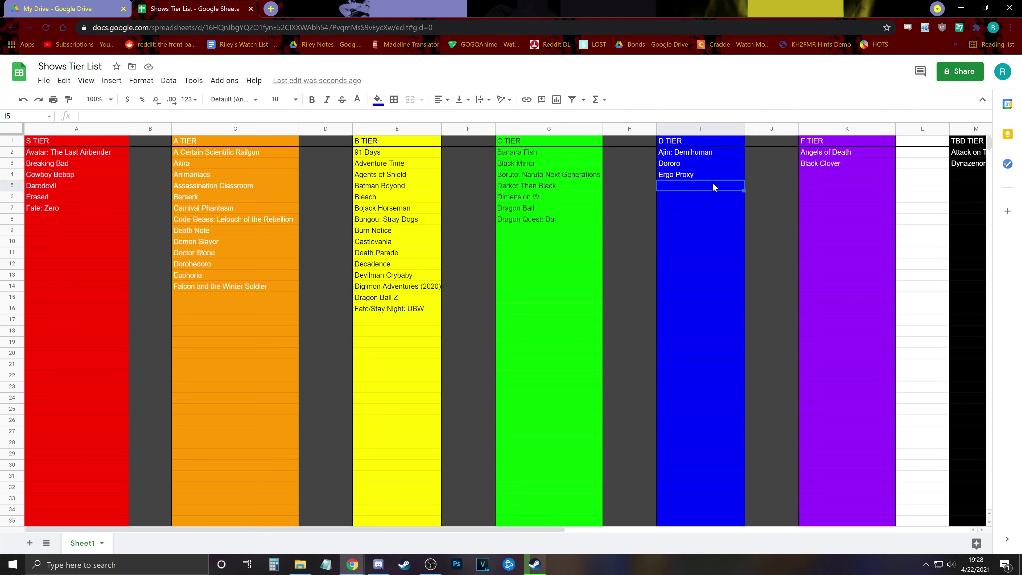
left_click(816, 176)
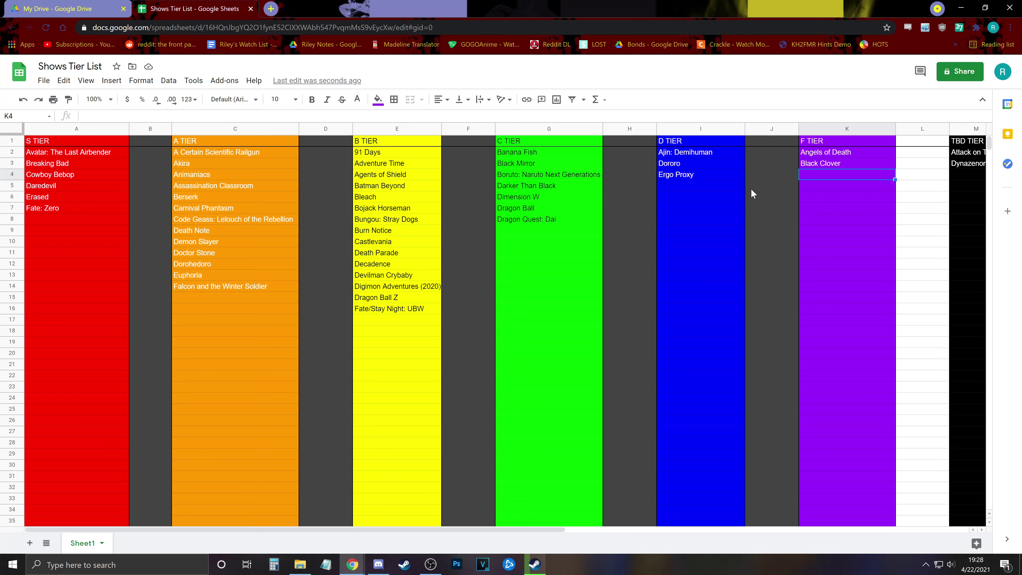
left_click(719, 186)
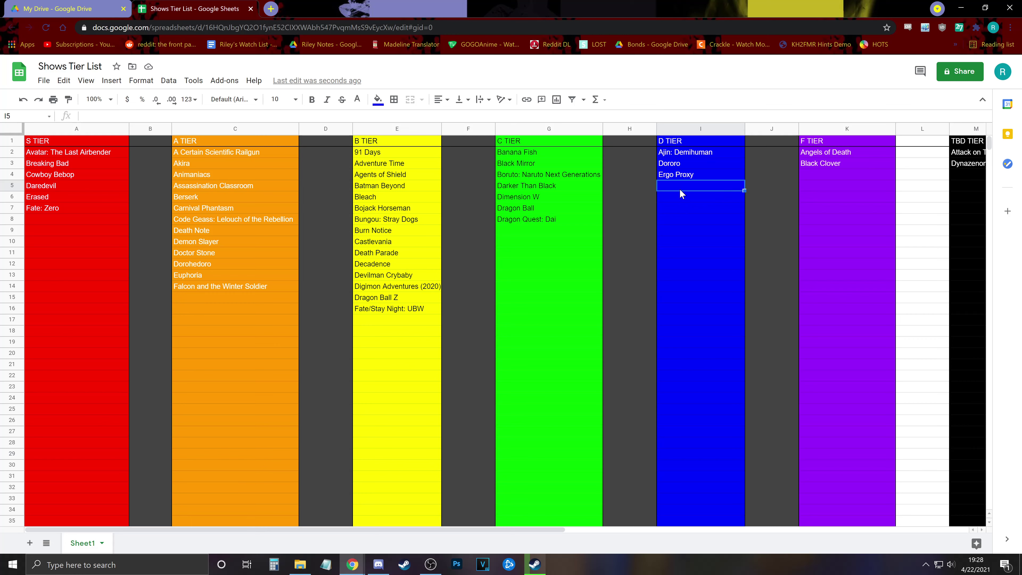
type("Fireforce")
key("Return")
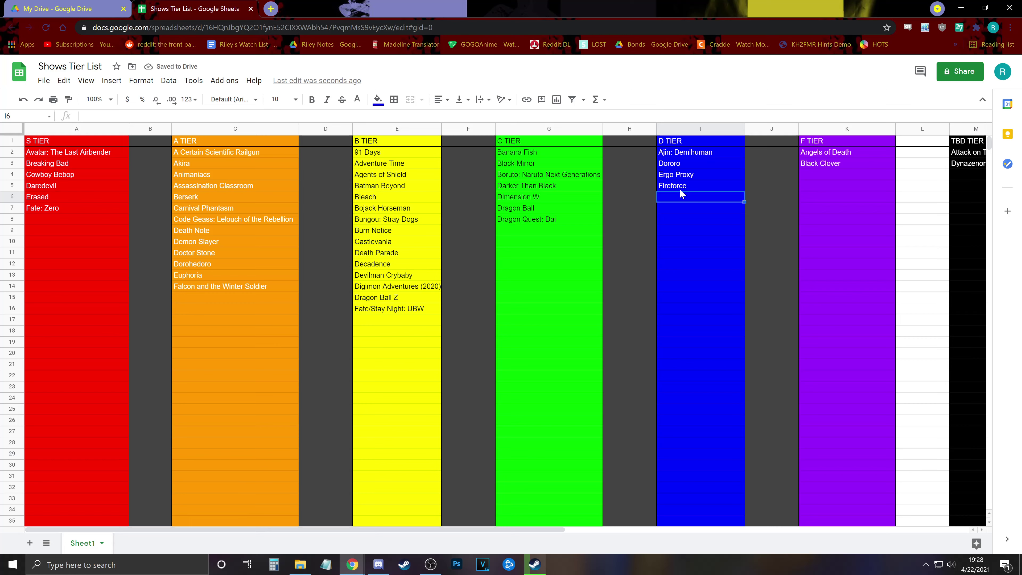
left_click(686, 186)
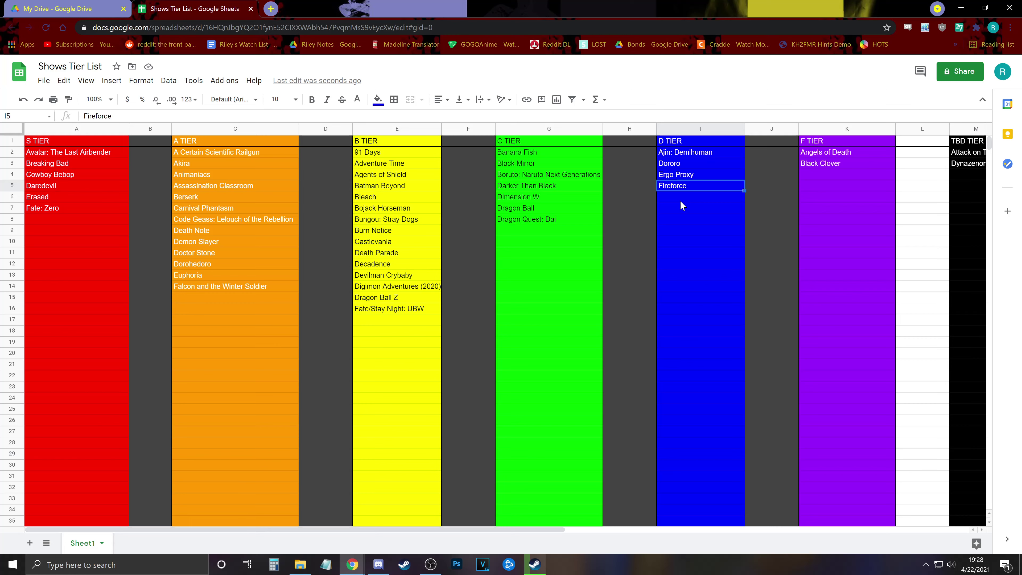
key("Delete")
type("Fireforce")
left_click(717, 225)
Add "FLCL" to the B TIER list in cell E17.
left_click(523, 233)
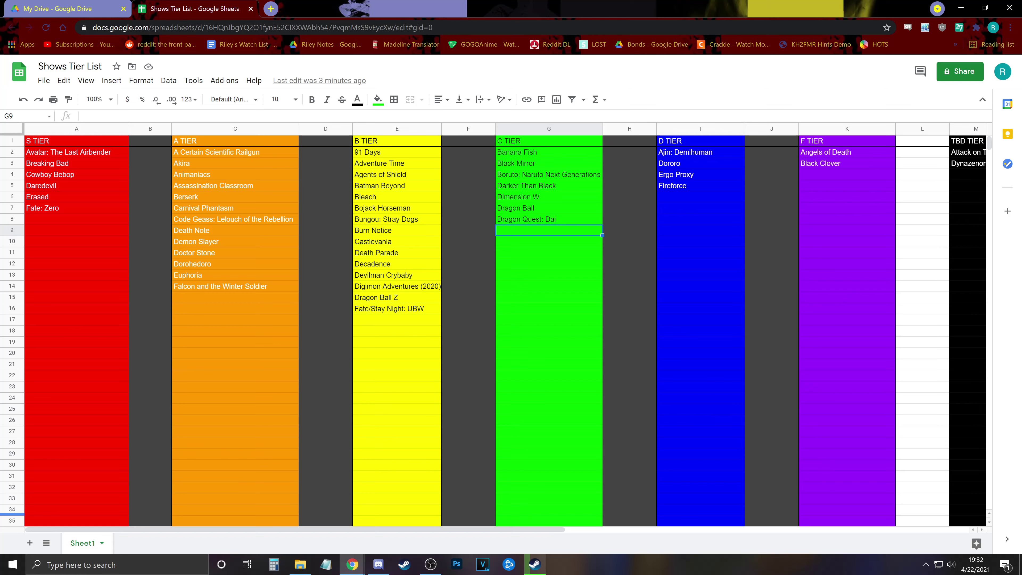
left_click(405, 320)
type("FLCL")
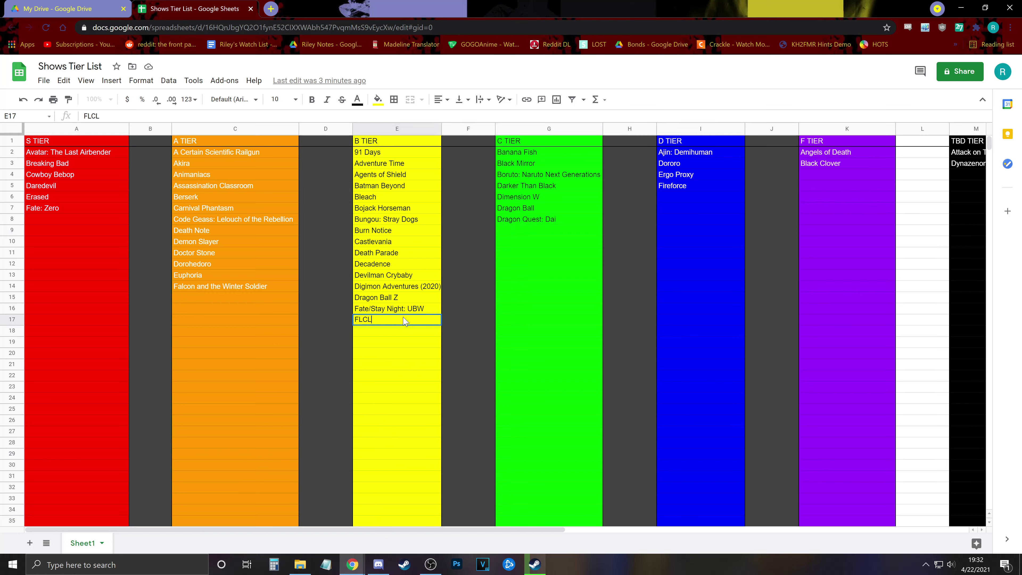
key("Return")
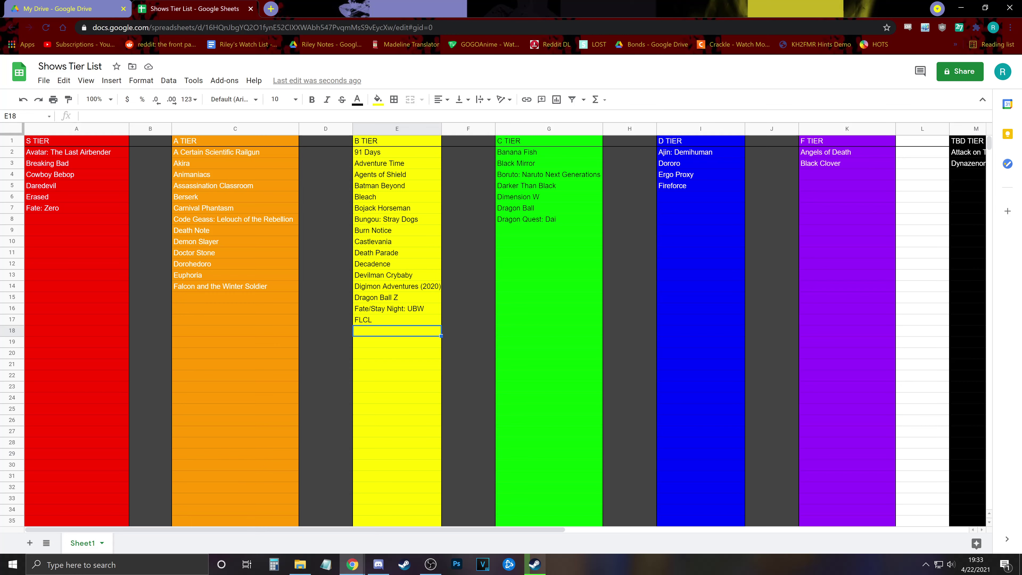
Add "Fullmetal Alchemist" to the C TIER list in cell G9.
key("Right")
key("Up")
key("Up")
key("Right")
key("Up")
key("Up")
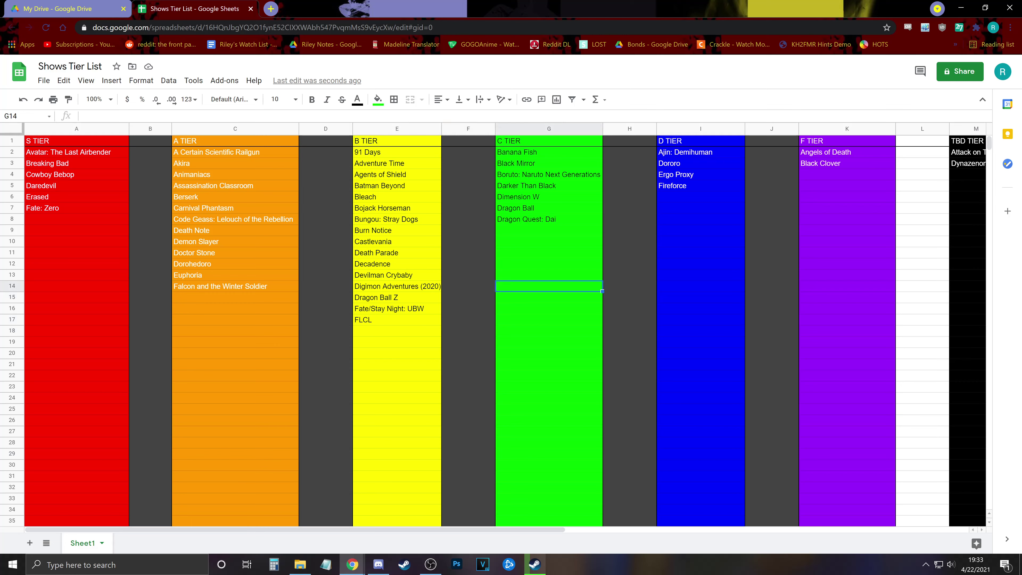
key("Up")
key("Up")
key("Up")
key("Up")
key("Up")
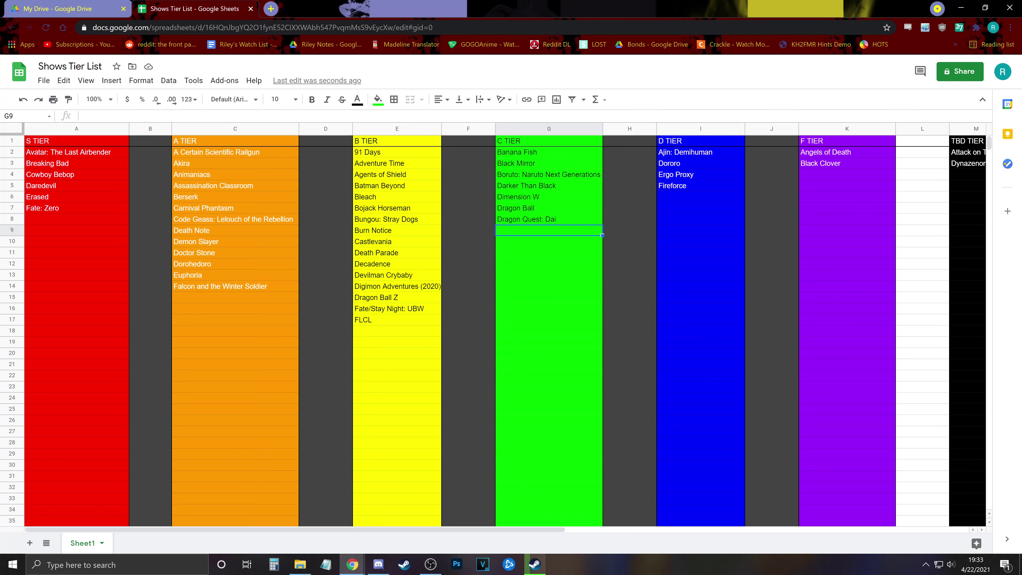
type("Fullmetal Alchemist")
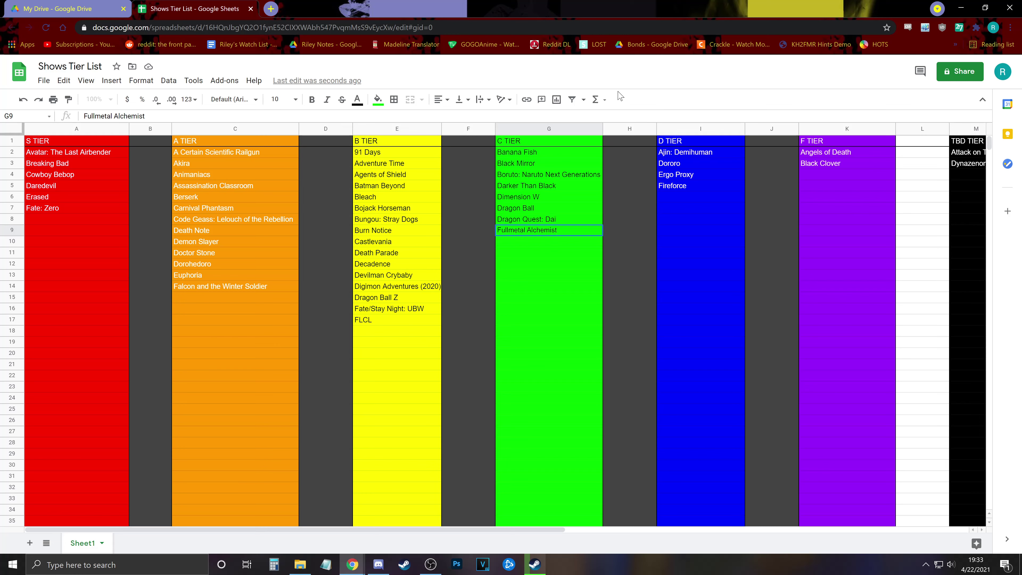
left_click(551, 265)
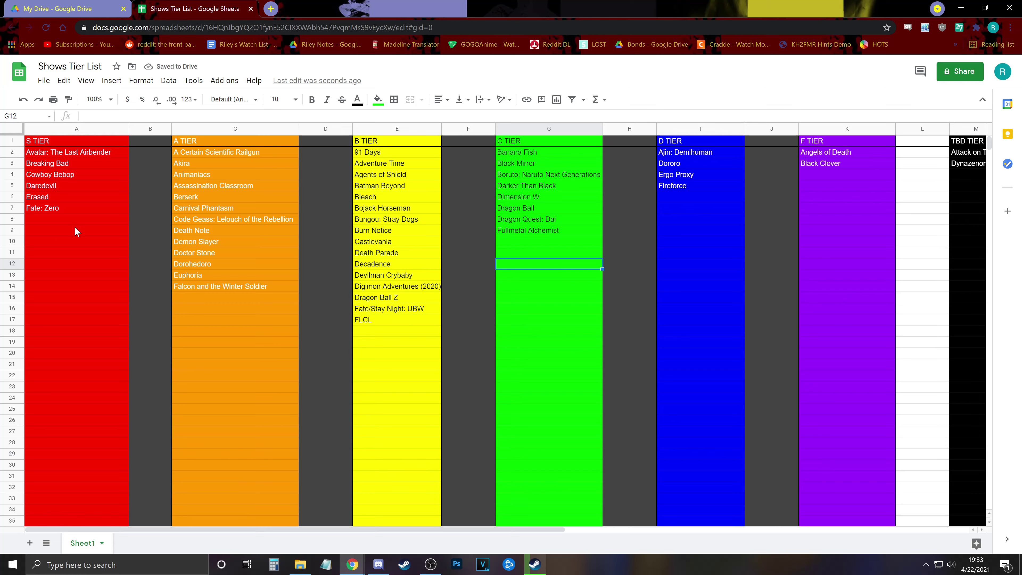
Add "Fullmetal Alchemist: Brotherhood" to the S TIER list in cell A8.
left_click(69, 219)
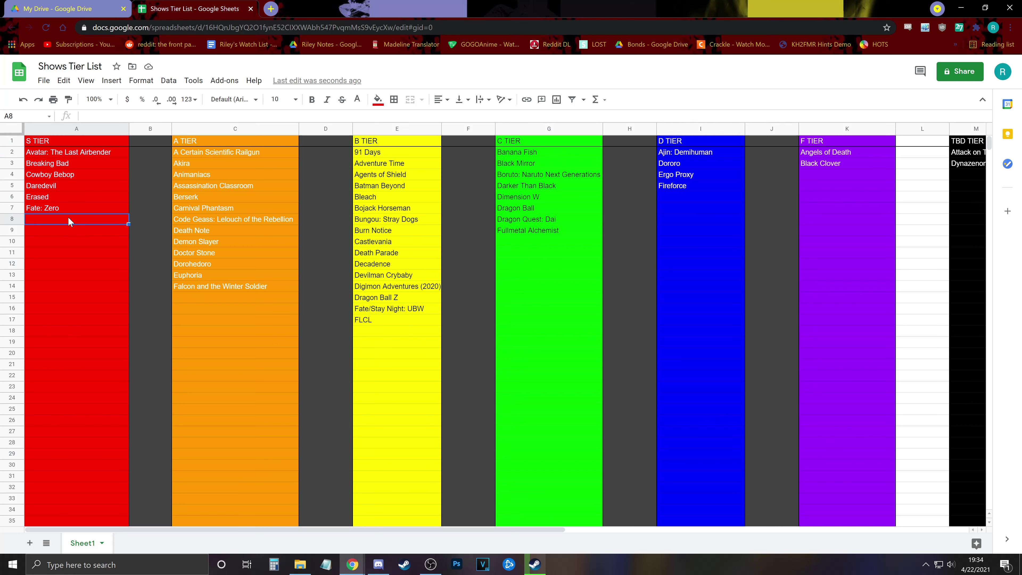
type("Fullmetal Alchemist: Brotherhood")
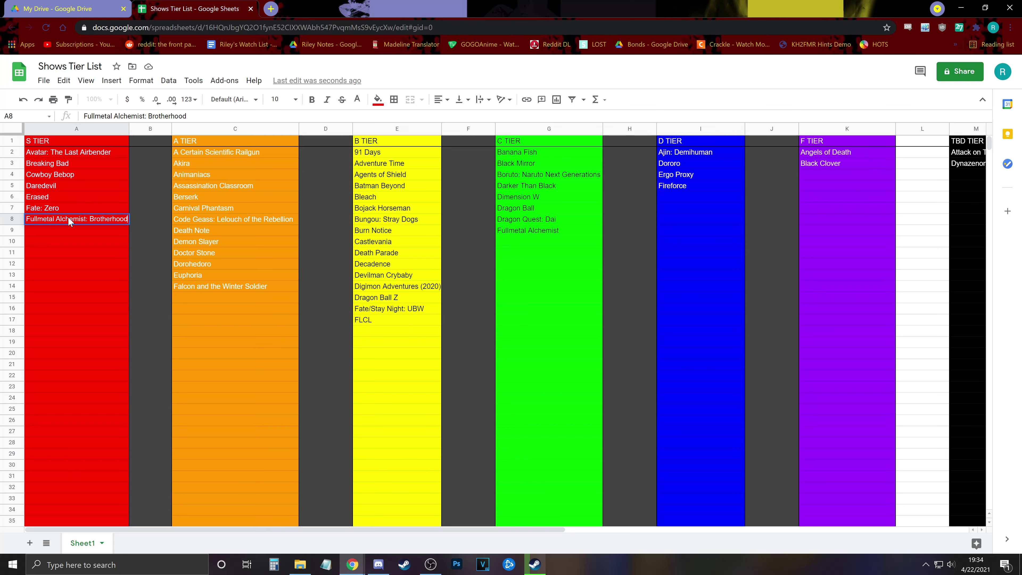
key("Return")
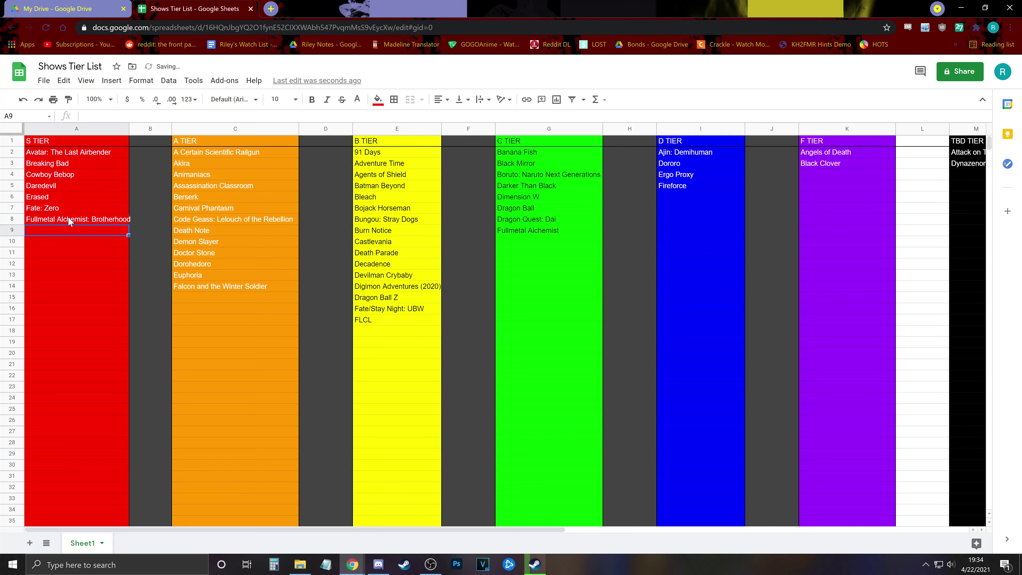
Widen the S TIER column slightly so that its longest title fits inside the cell.
left_click(125, 128)
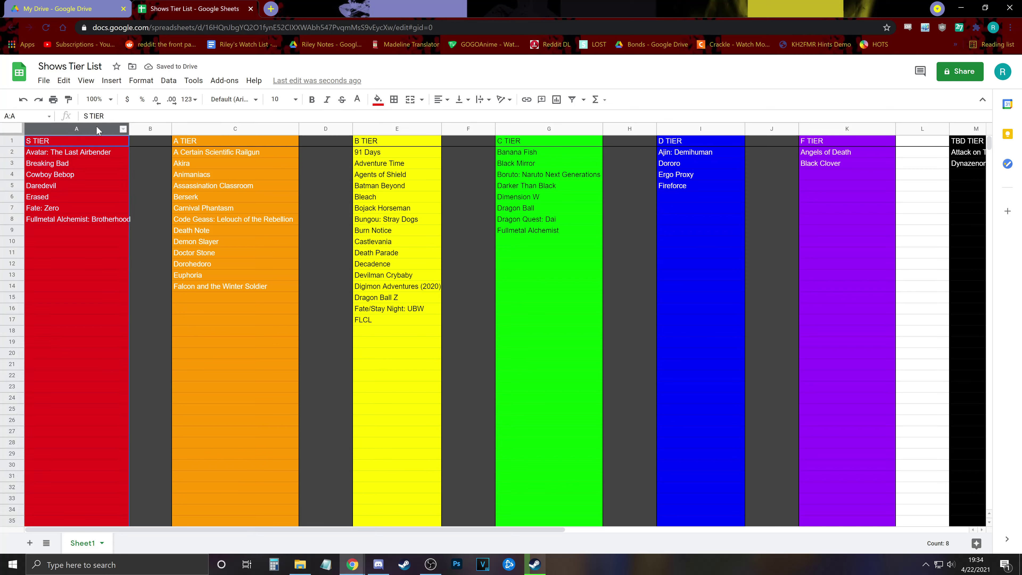
left_click(96, 178)
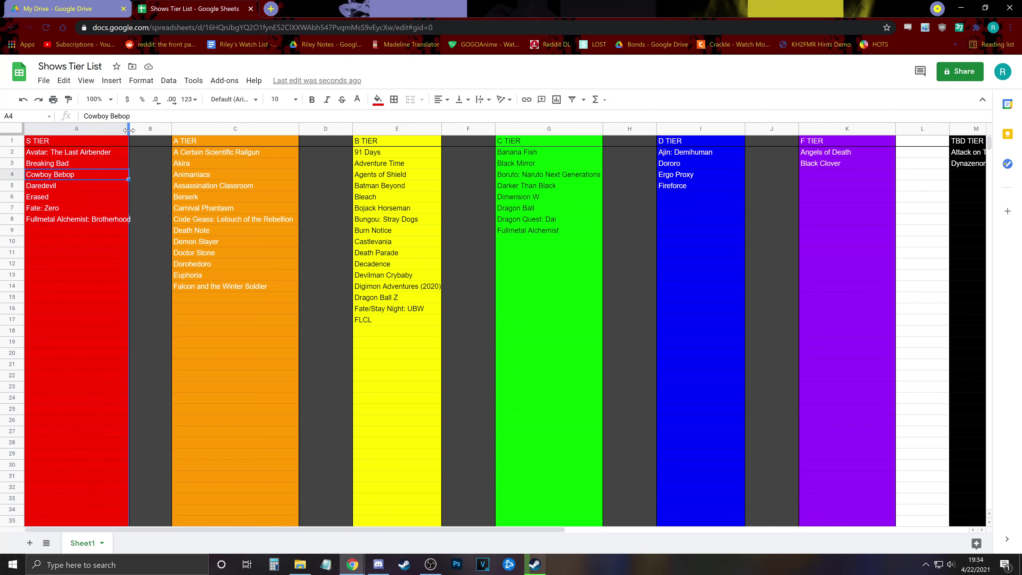
left_click_drag(130, 129, 133, 135)
left_click(91, 267)
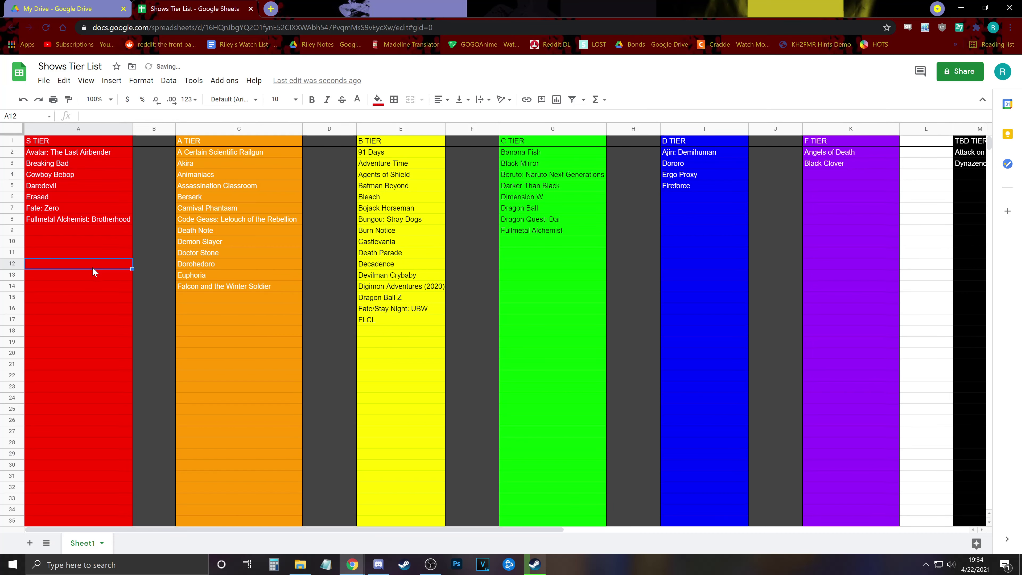
left_click(85, 234)
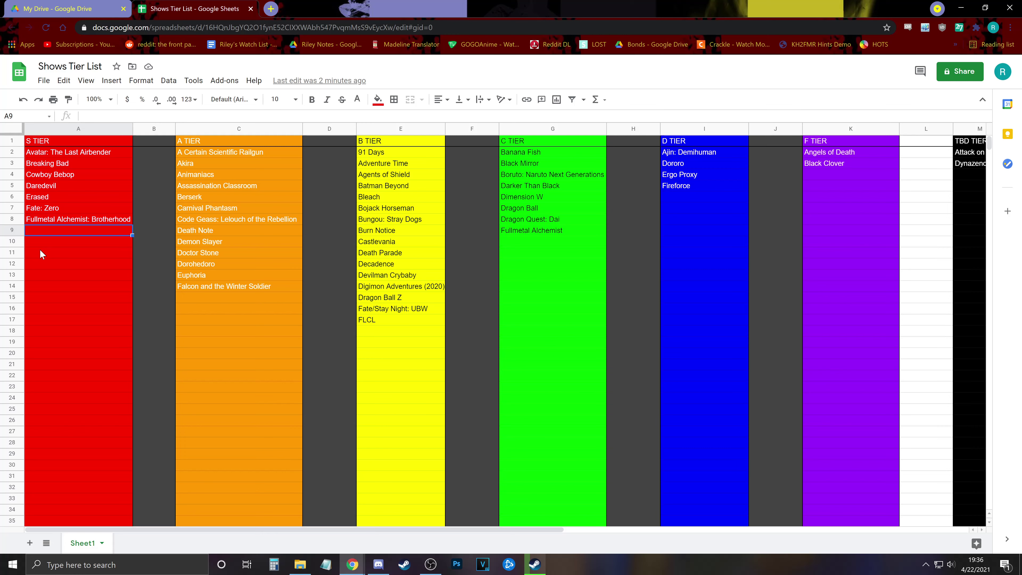
left_click(97, 221)
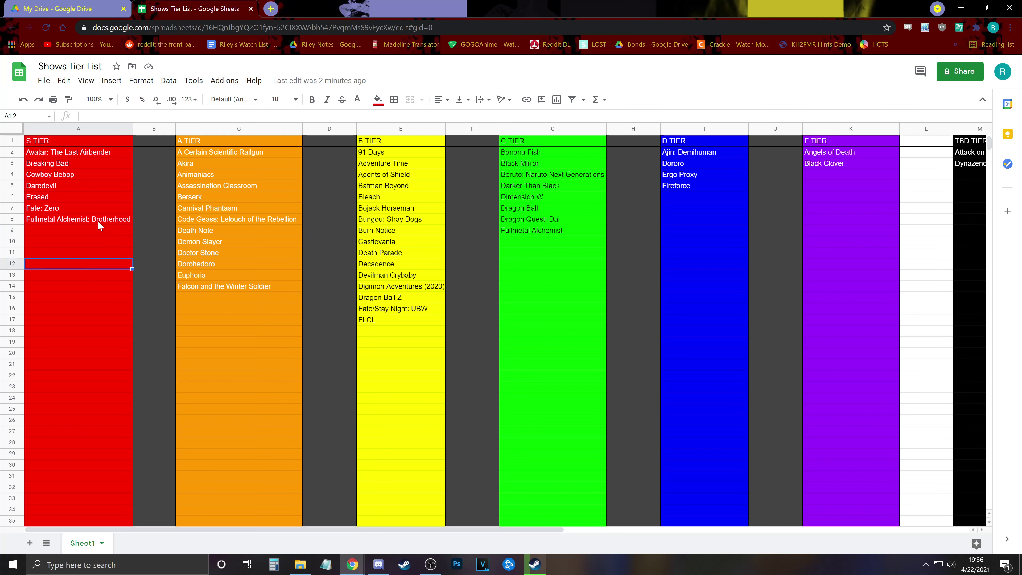
left_click(107, 234)
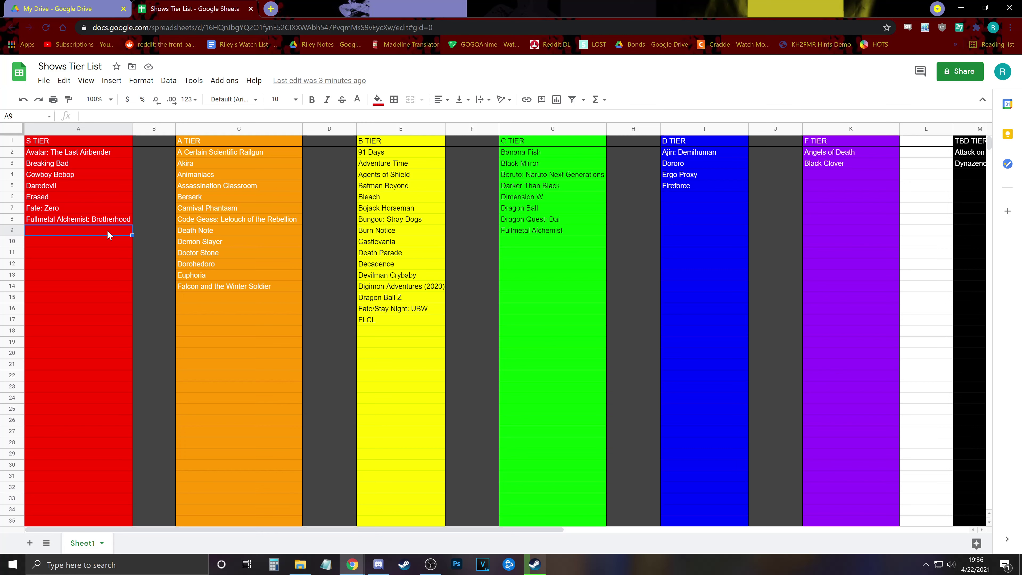
left_click(150, 239)
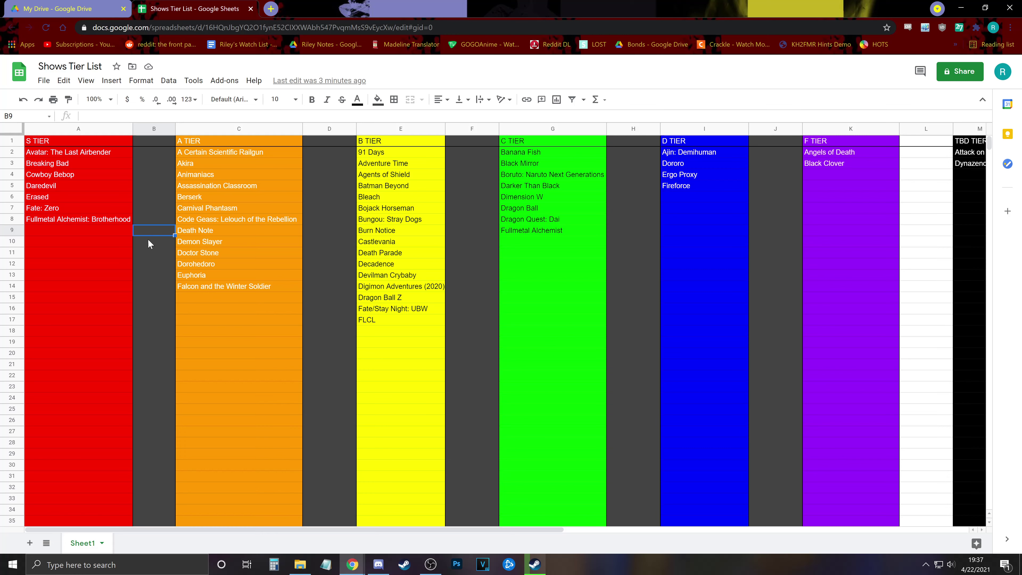
left_click(146, 240)
left_click(147, 233)
Add "Game of Thrones" to the B TIER list in cell E18.
left_click(402, 334)
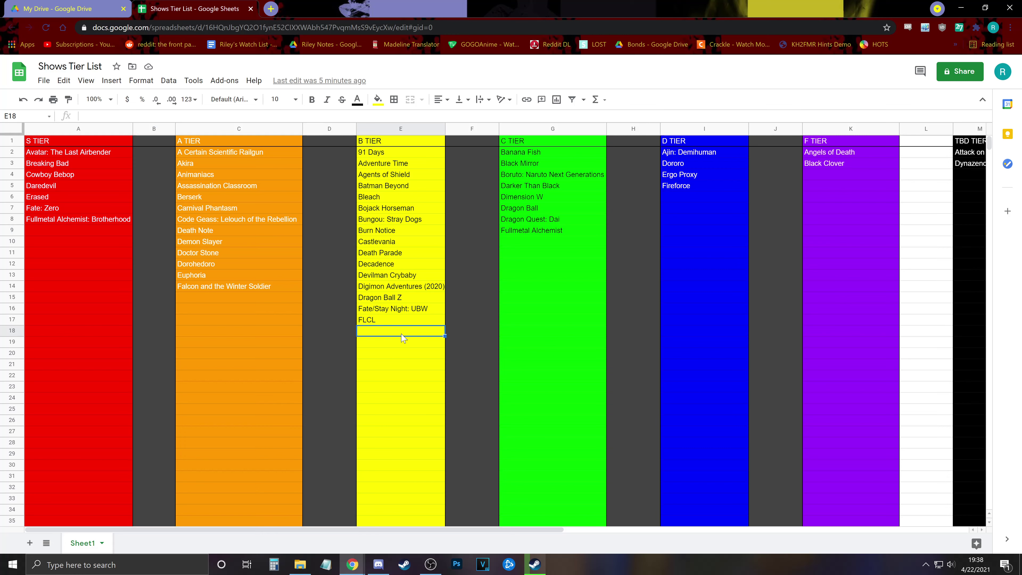
type("Game of Throens")
key("BackSpace")
key("BackSpace")
key("BackSpace")
type("nes")
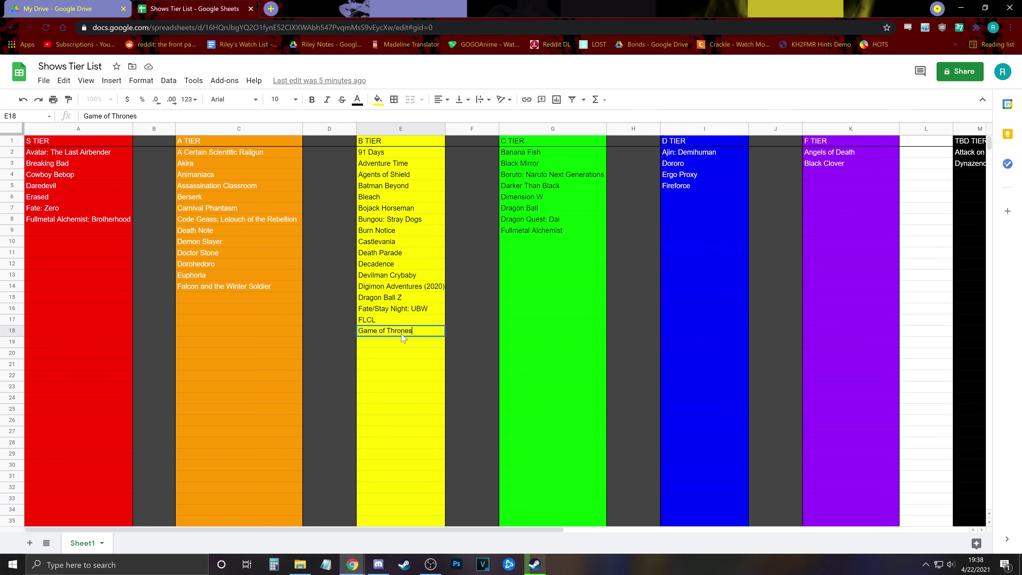
key("Return")
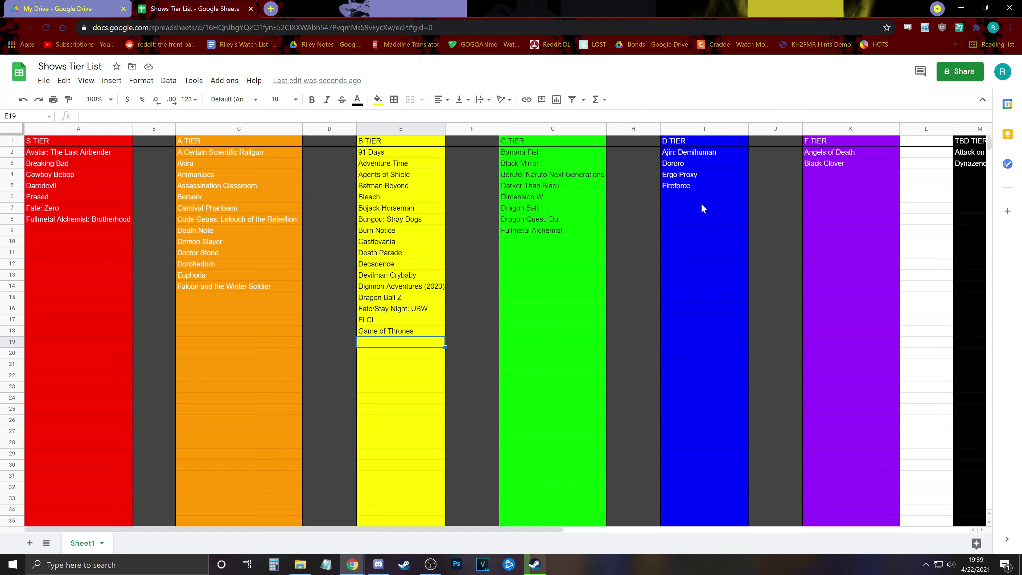
Add "Gangsta." with its trailing period to the C TIER list in cell G10.
left_click(555, 245)
type("Gangsta")
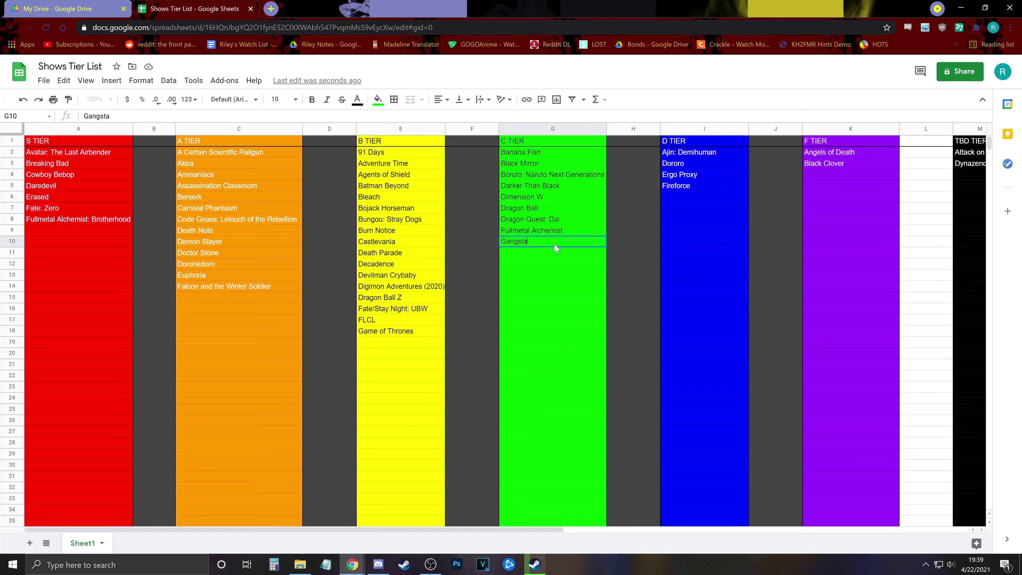
key("Return")
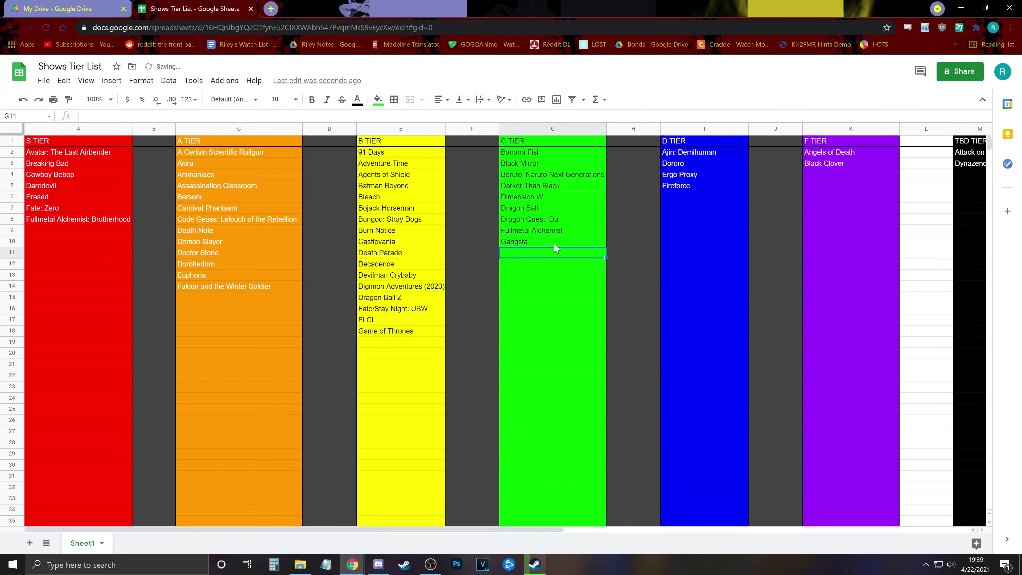
left_click(554, 245)
type("G")
type("sta.")
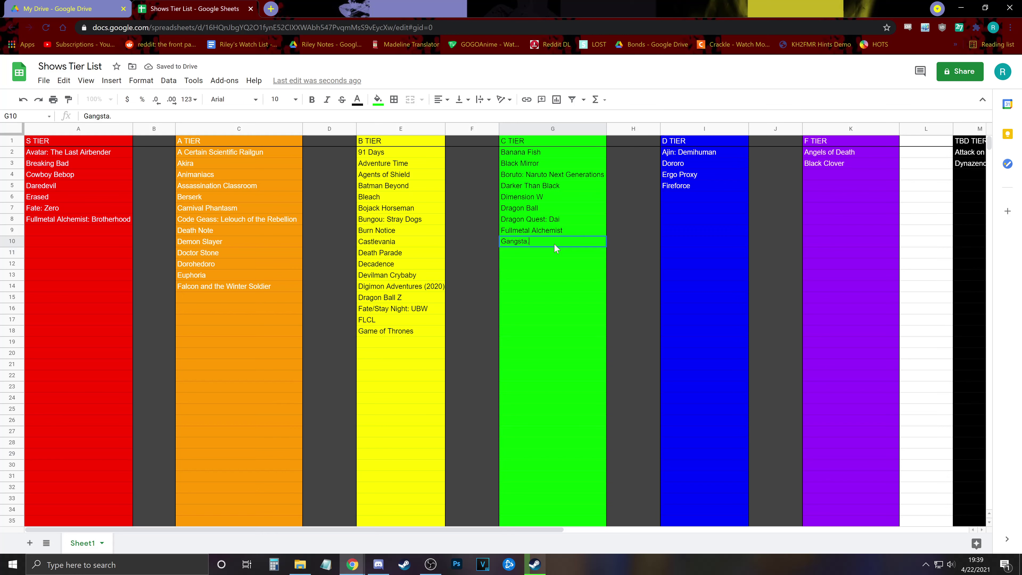
key("Return")
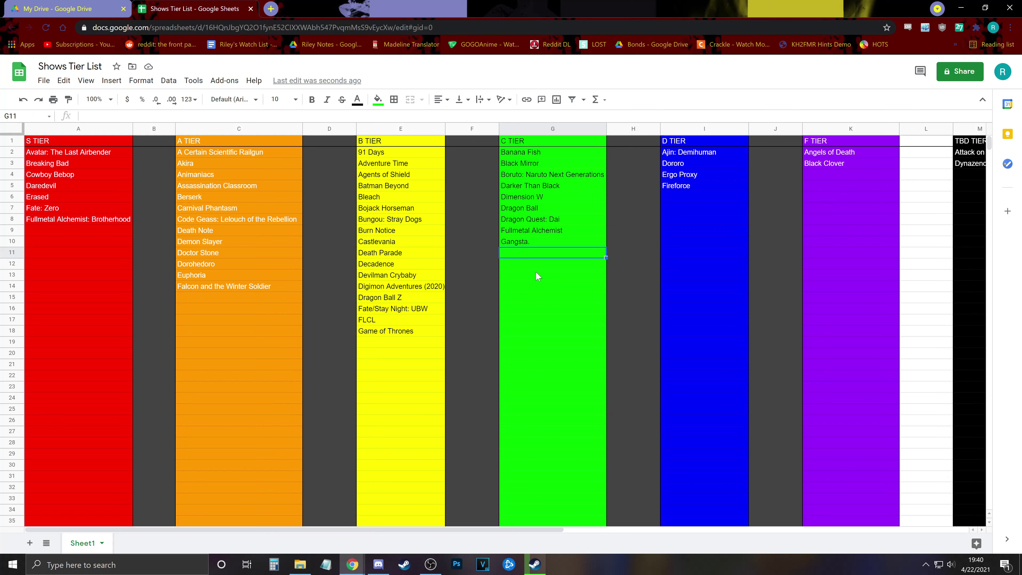
Add "Getter Robo" to the C TIER list in cell G11.
type("Getter Robo")
key("Return")
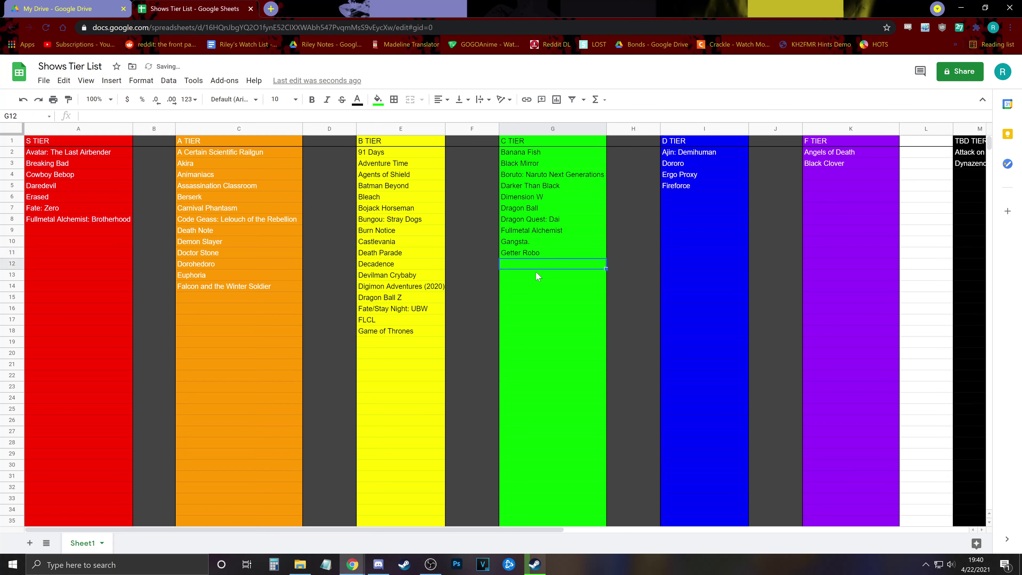
key("Up")
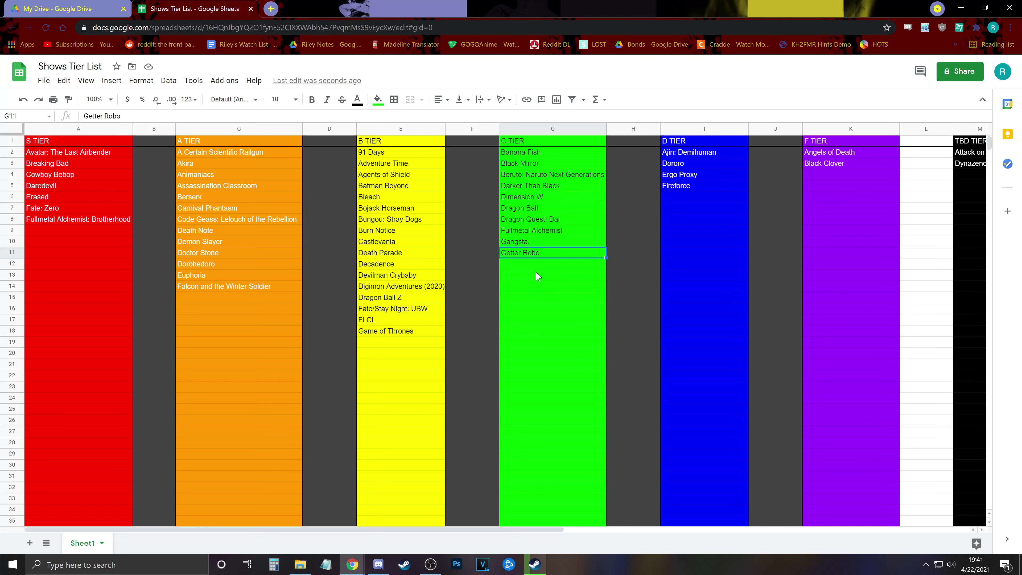
key("Down")
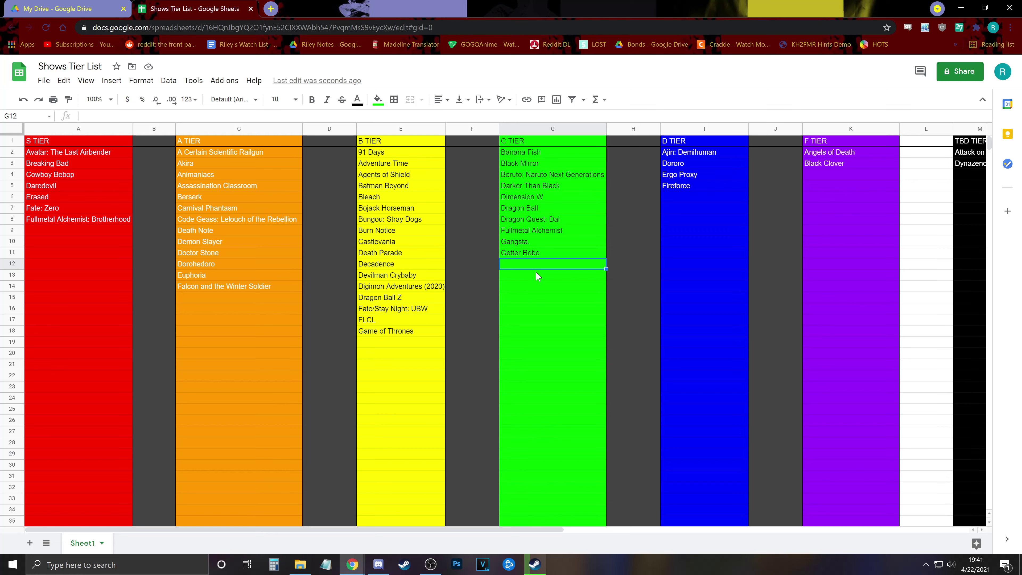
Add "God of High School" to the F TIER list in cell K4.
key("Right")
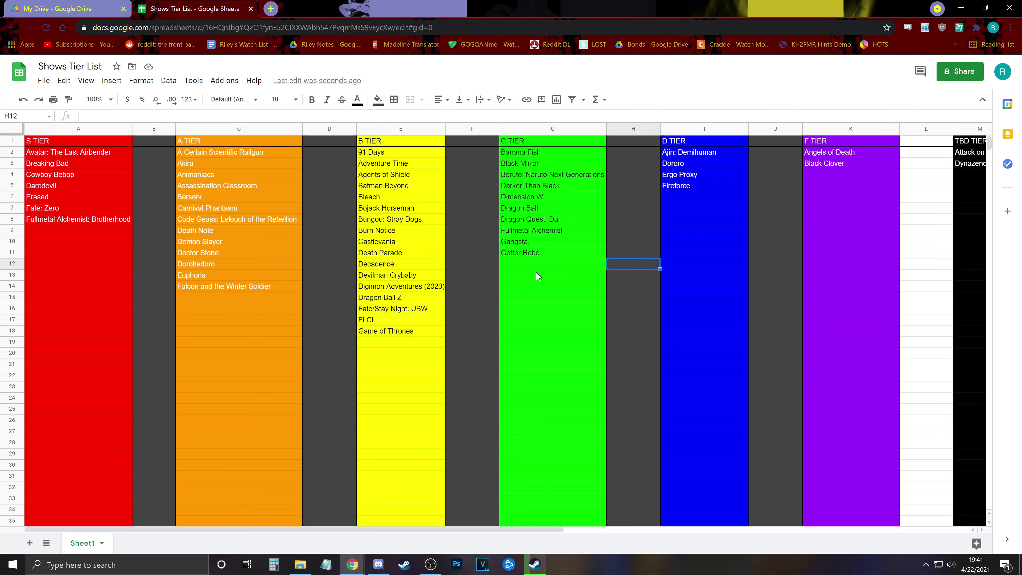
key("Up")
key("Up")
key("Up")
key("Up")
key("Up")
key("Up")
key("Up")
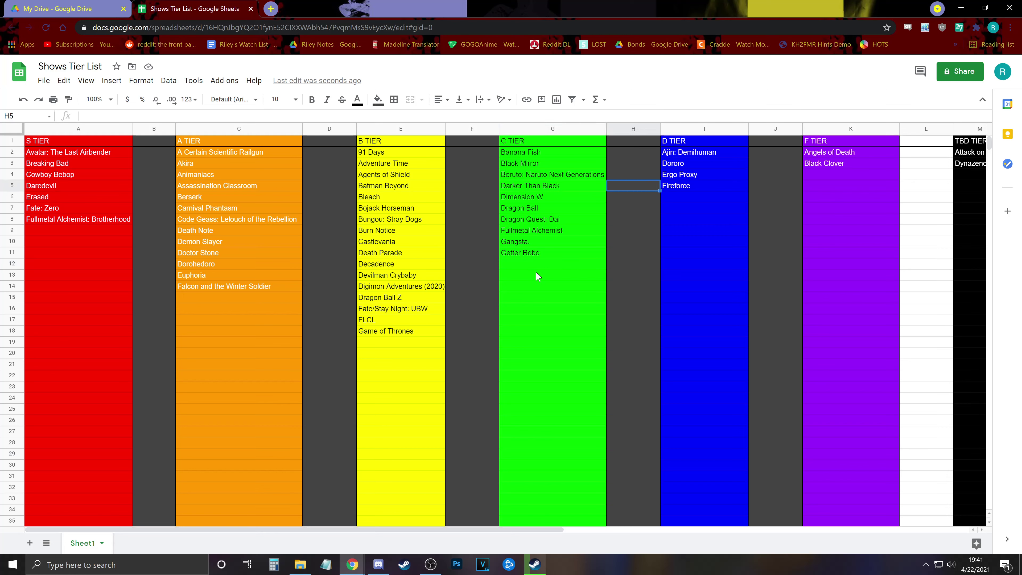
key("Up")
key("Right")
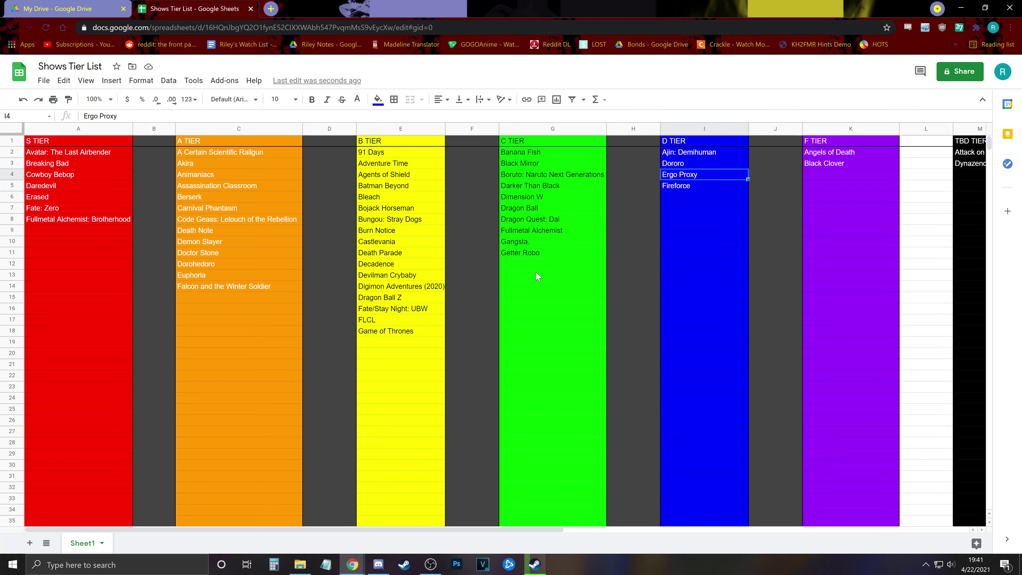
key("Right")
key("Right")
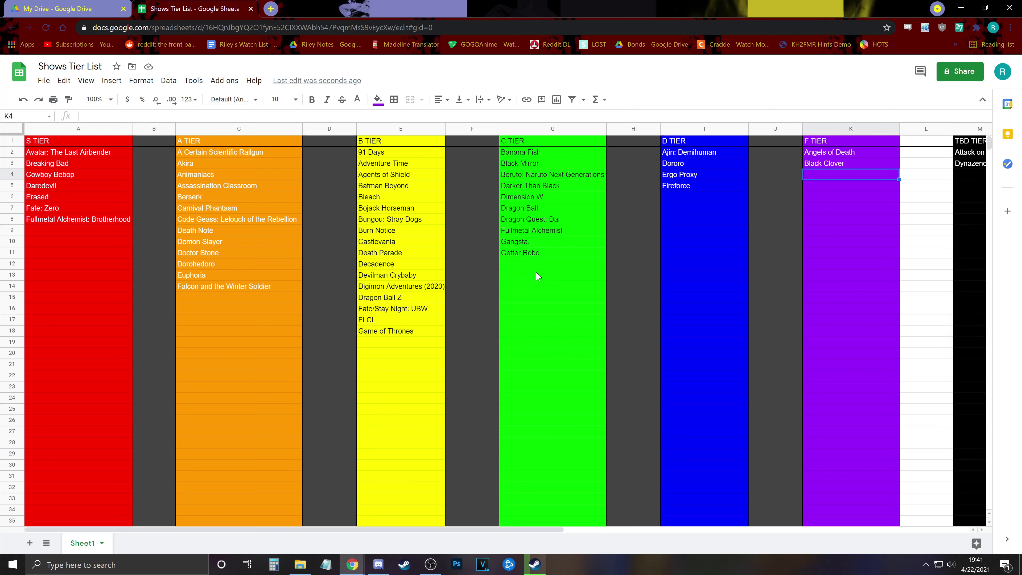
type("God of High School")
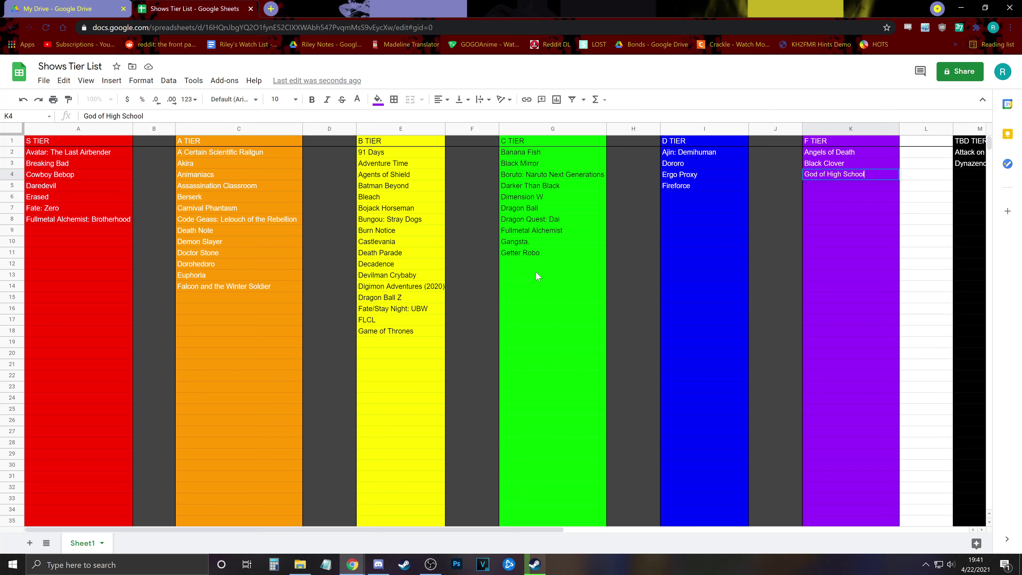
key("Return")
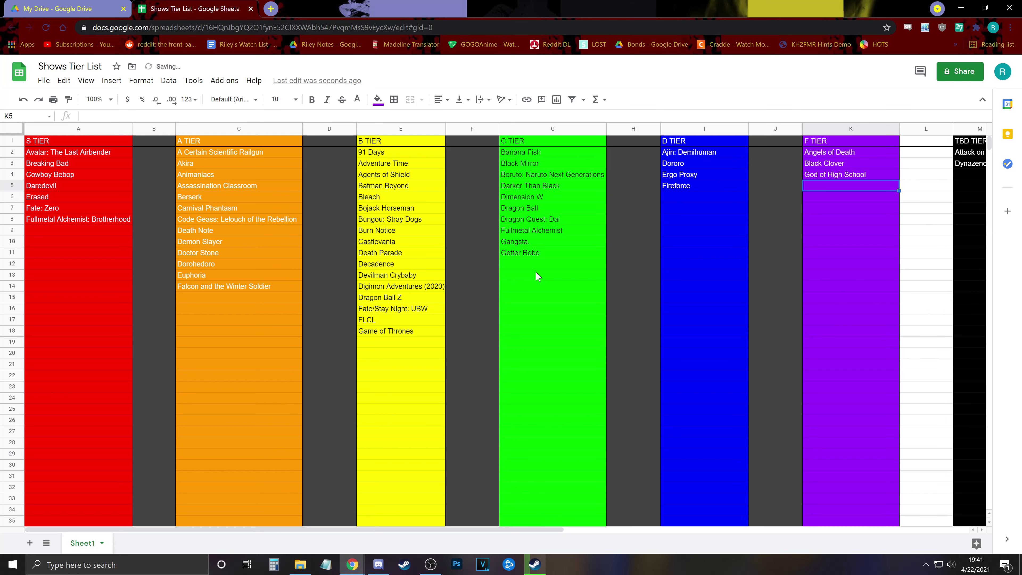
key("Left")
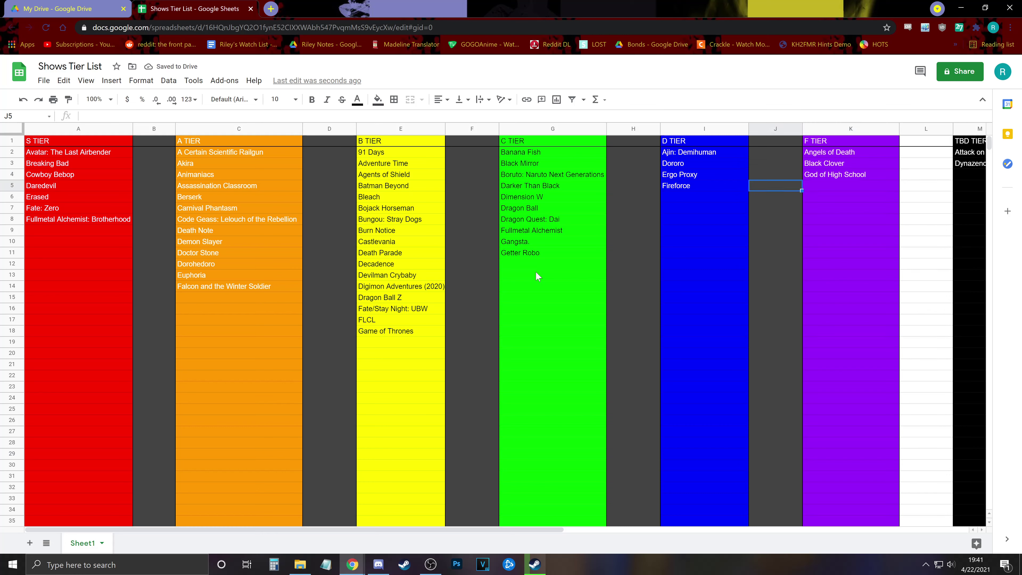
key("Left")
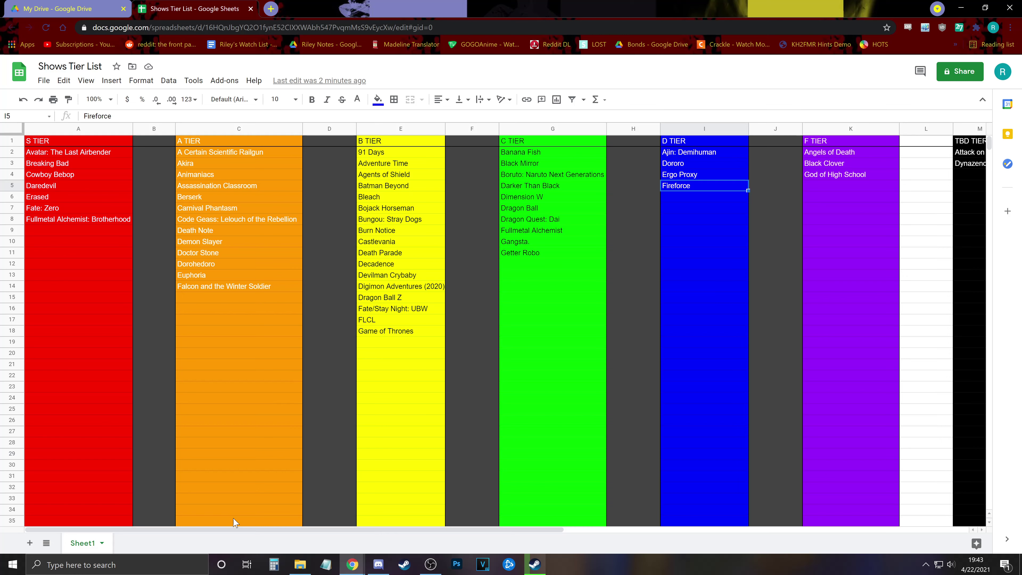
left_click(218, 302)
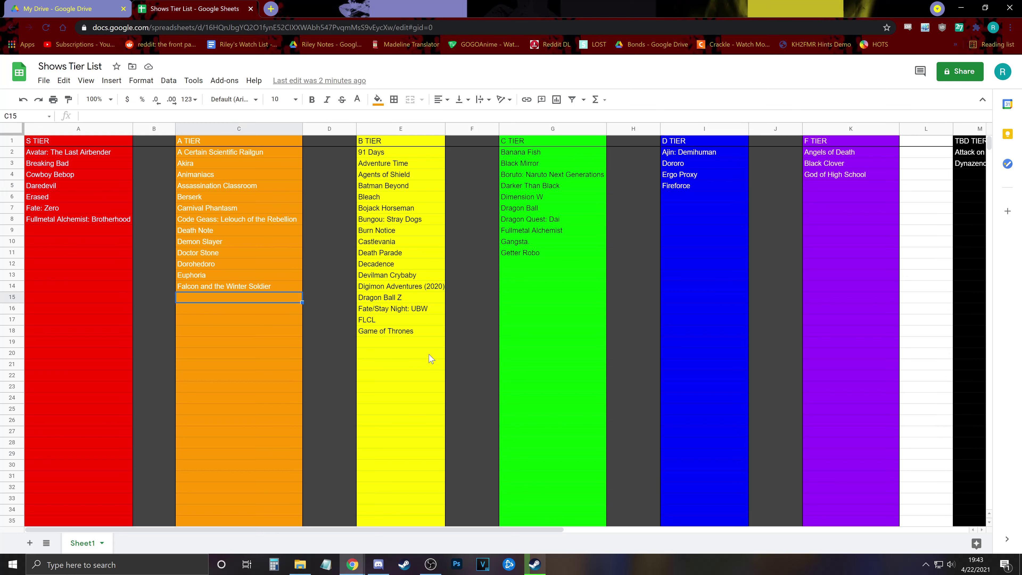
left_click(396, 344)
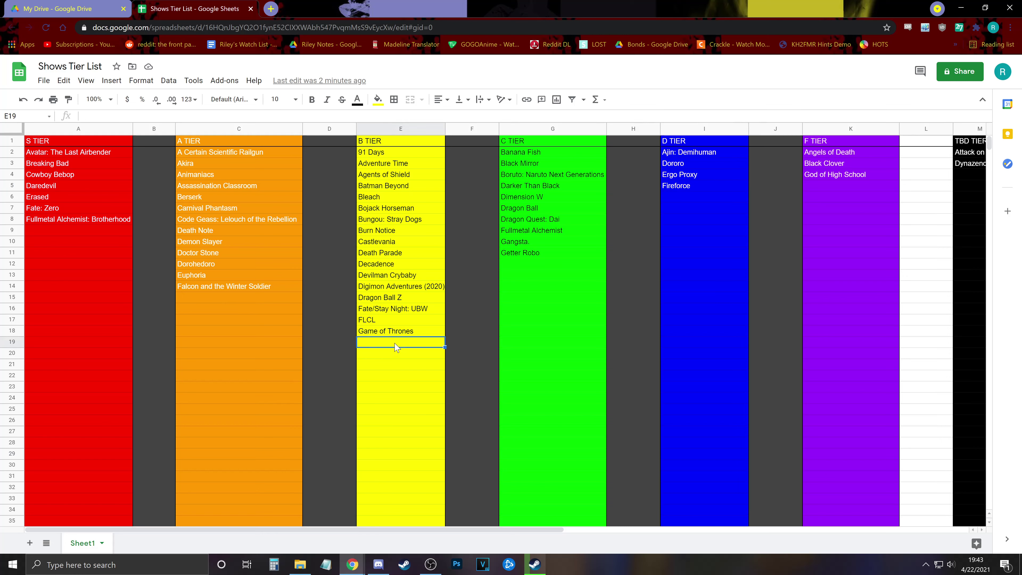
key("Up")
key("Up")
key("Up")
key("Up")
key("Up")
key("Down")
key("Down")
key("Down")
key("Down")
key("Down")
Add "Good Omens" to the A TIER list in cell C15.
left_click(247, 300)
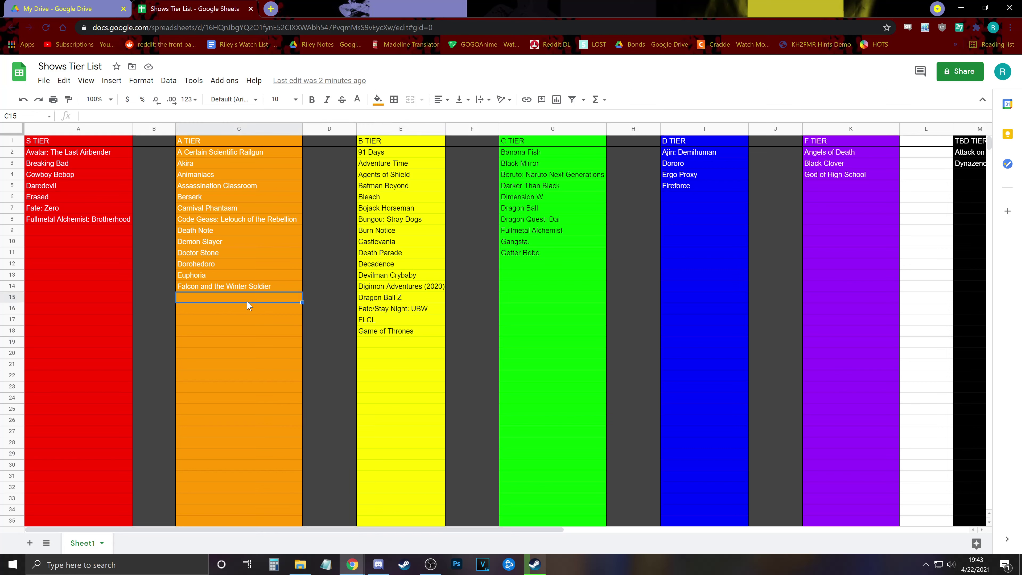
type("Good Omens")
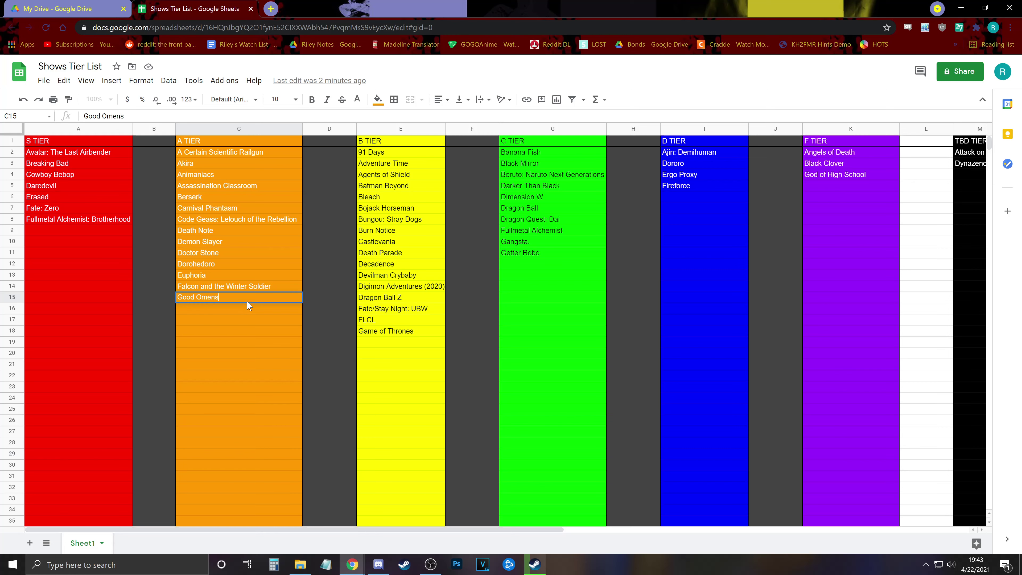
key("Left")
key("Left")
key("Right")
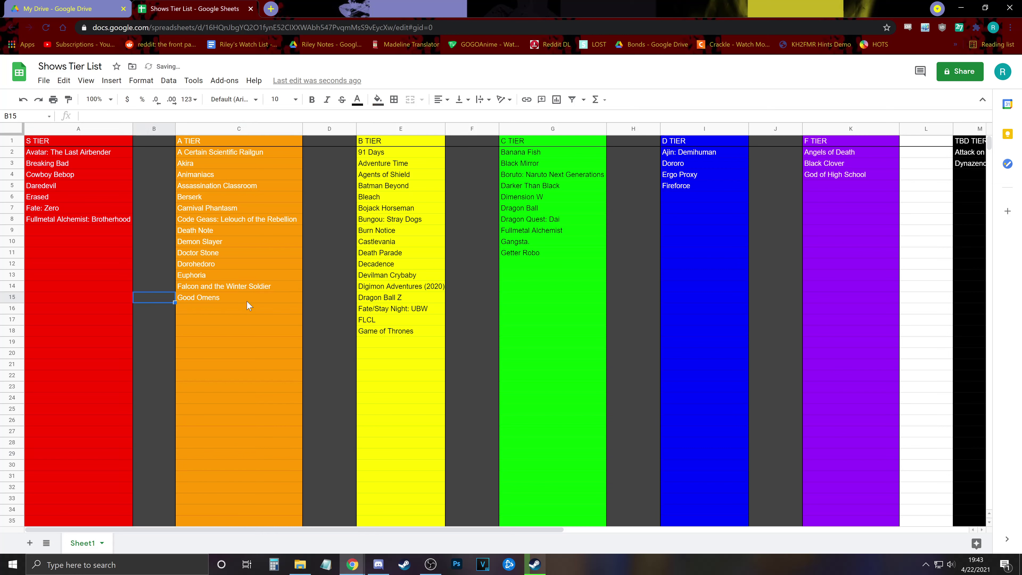
key("Right")
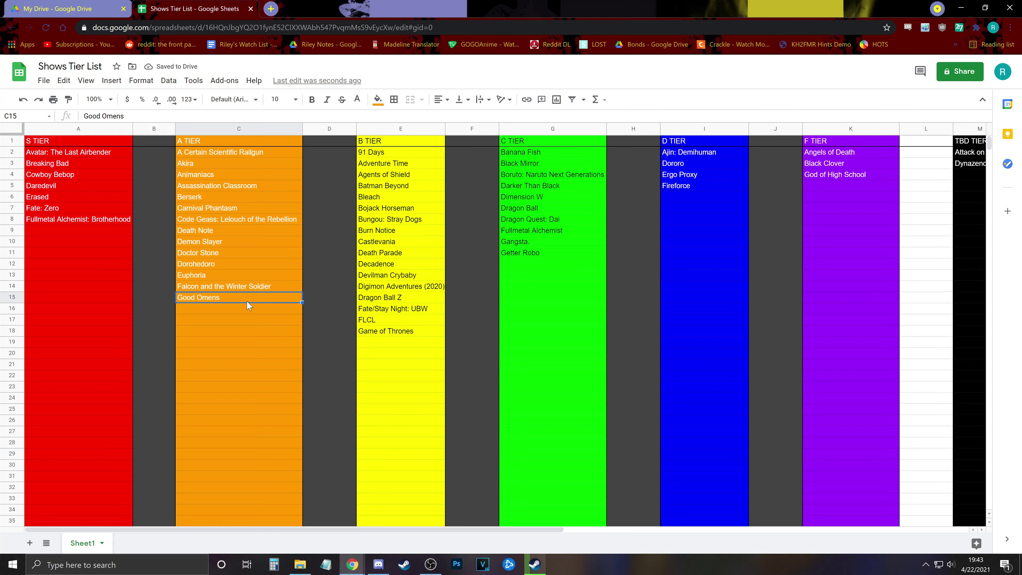
key("Down")
key("Down")
key("Down")
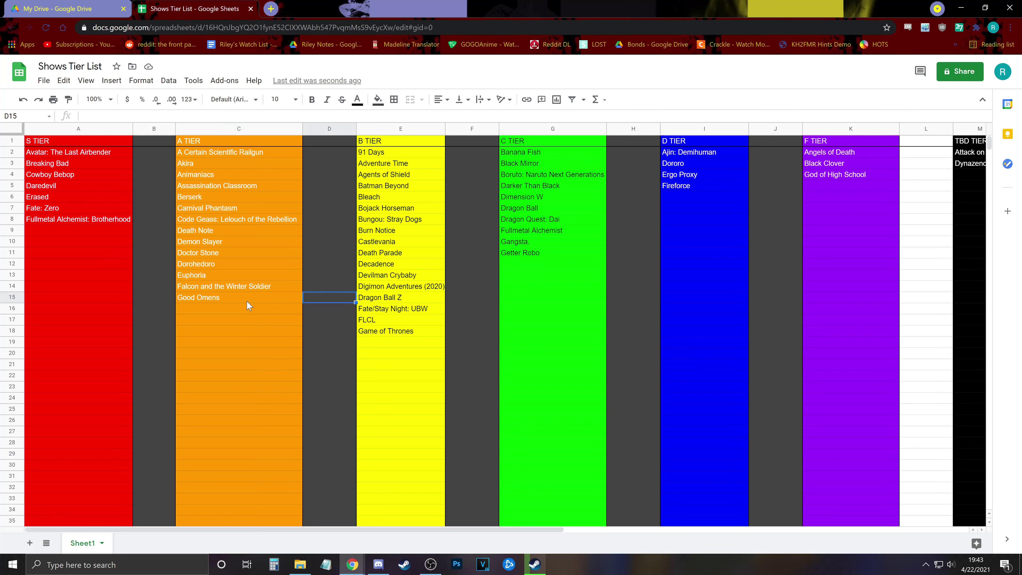
key("Left")
key("Up")
key("Up")
key("Up")
key("Up")
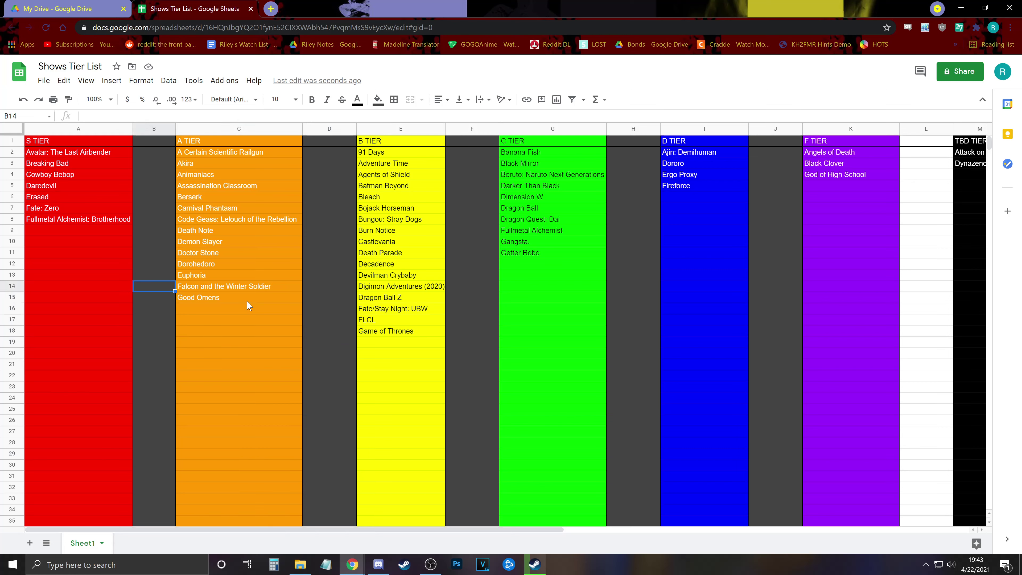
key("Right")
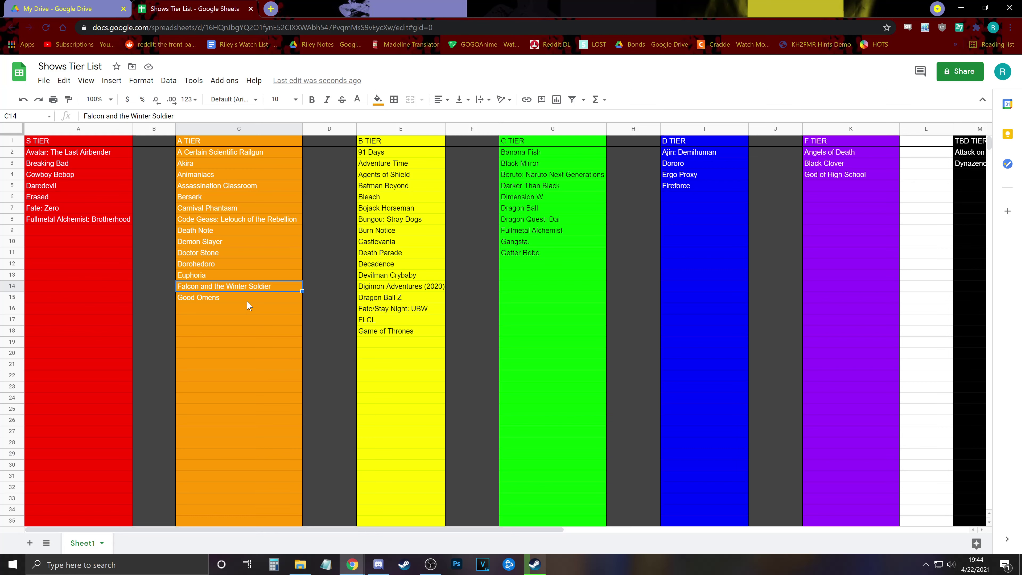
key("Down")
key("Down")
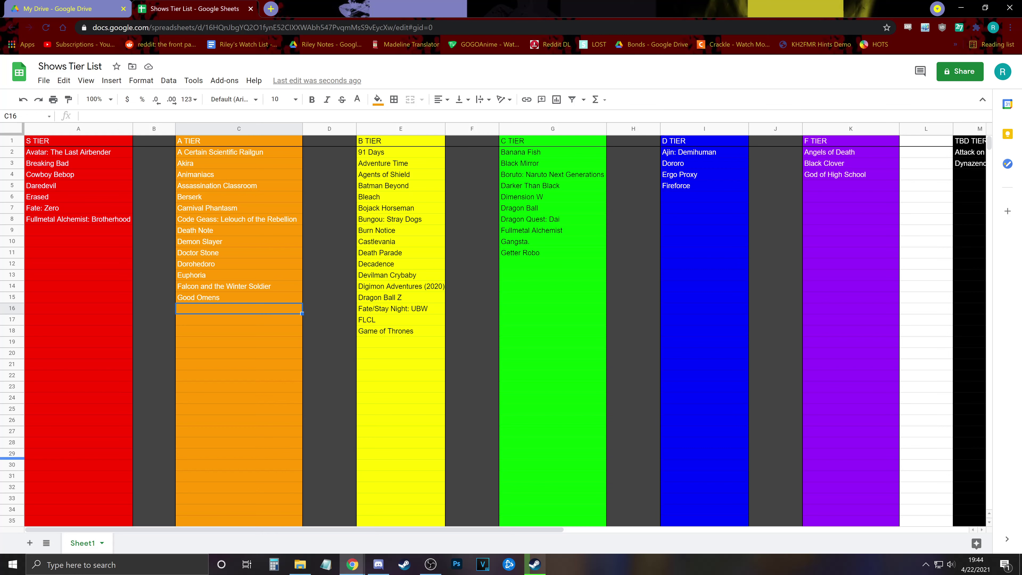
left_click(114, 230)
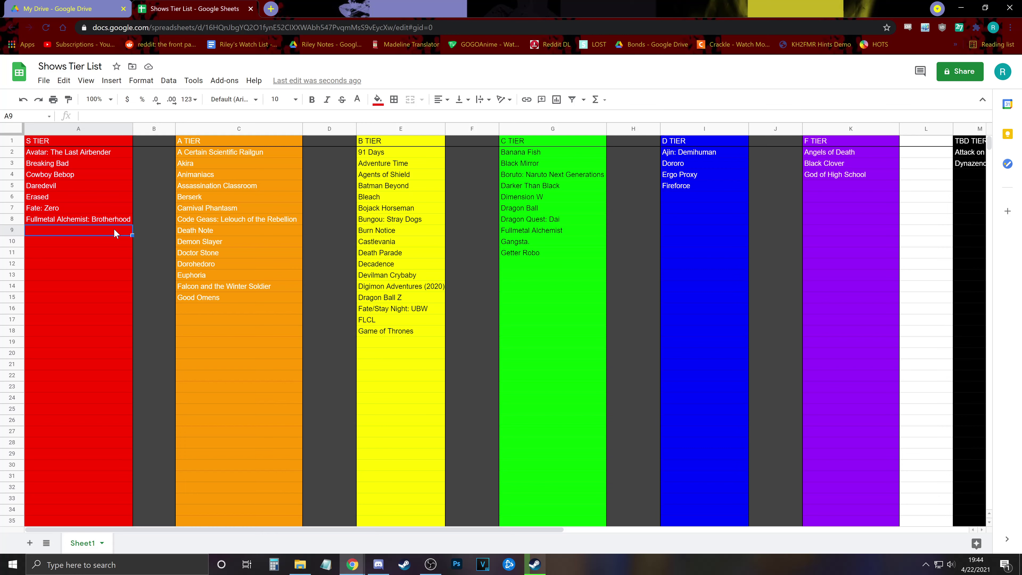
left_click(216, 314)
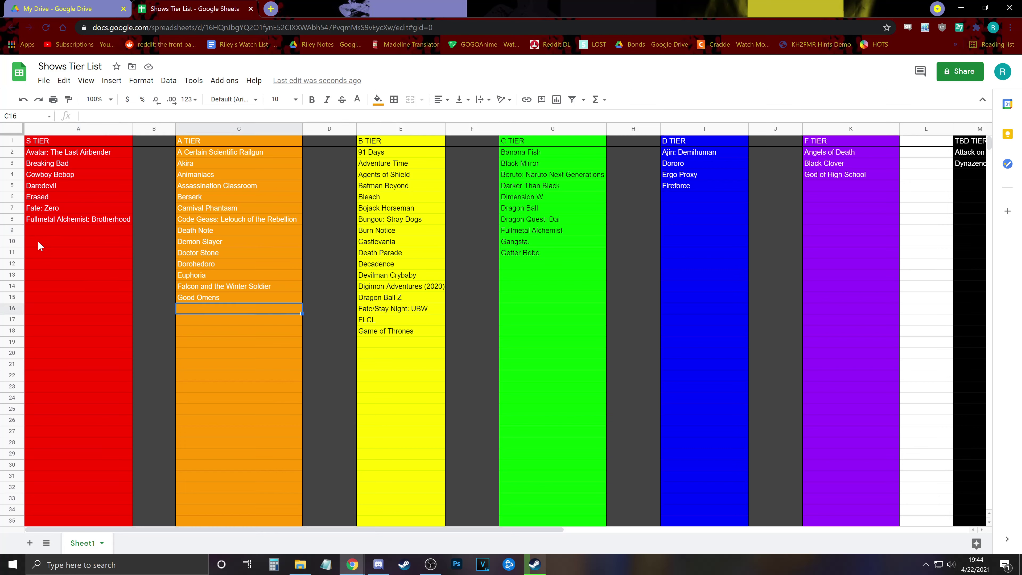
left_click(59, 231)
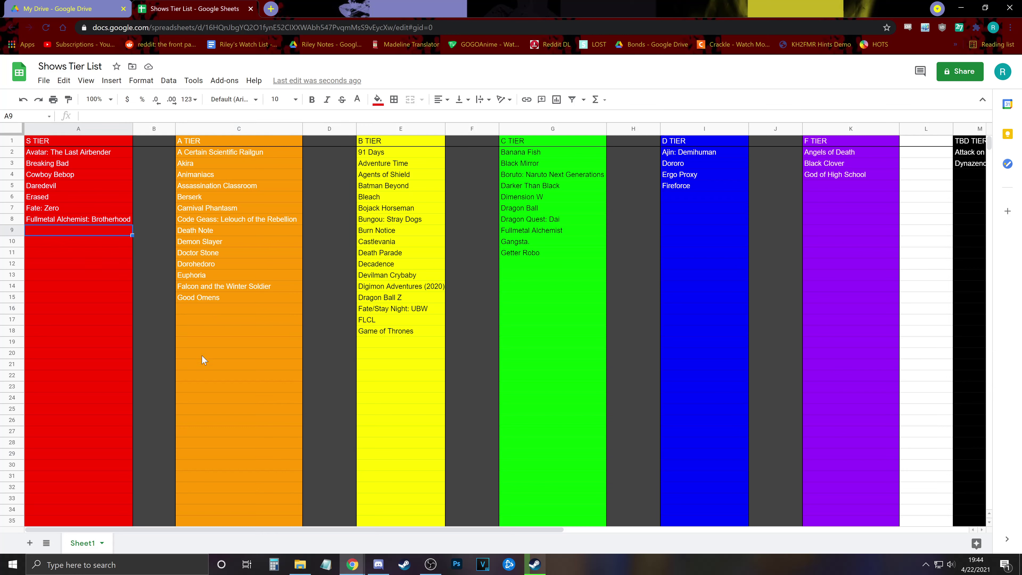
Add "Gravity Falls" to the A TIER list in cell C16.
left_click(195, 313)
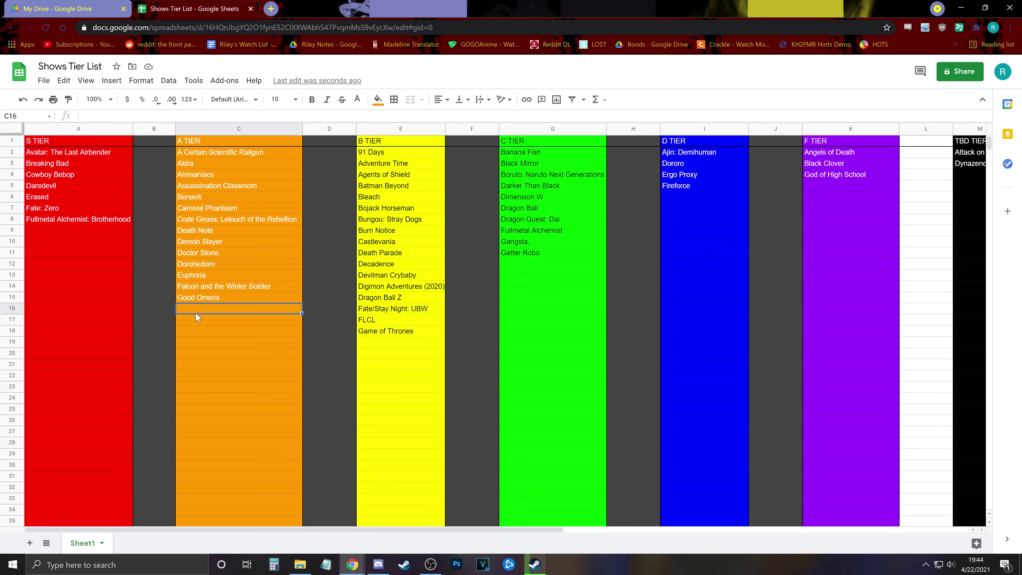
type("Gravity Falls")
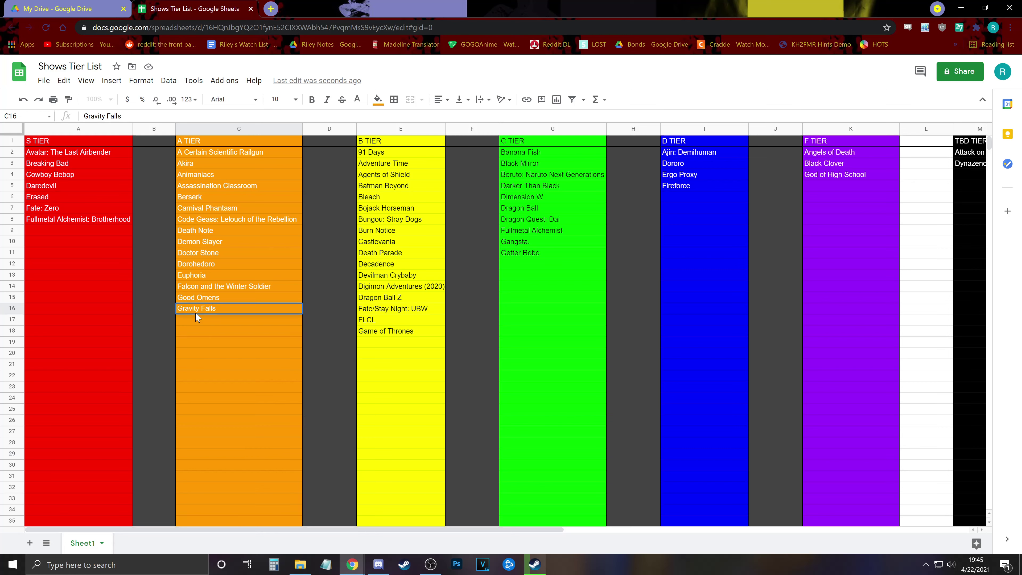
key("Return")
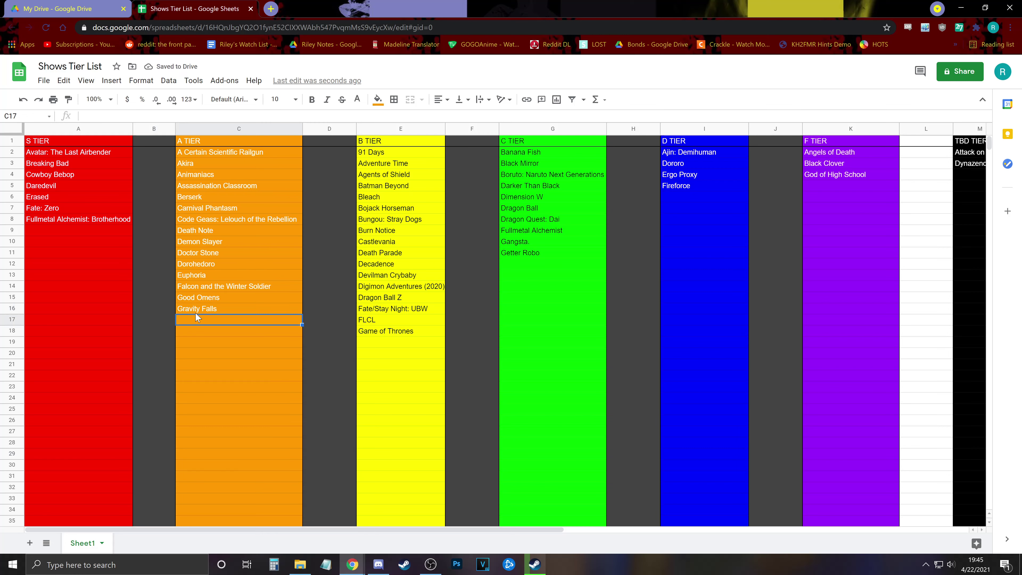
key("Up")
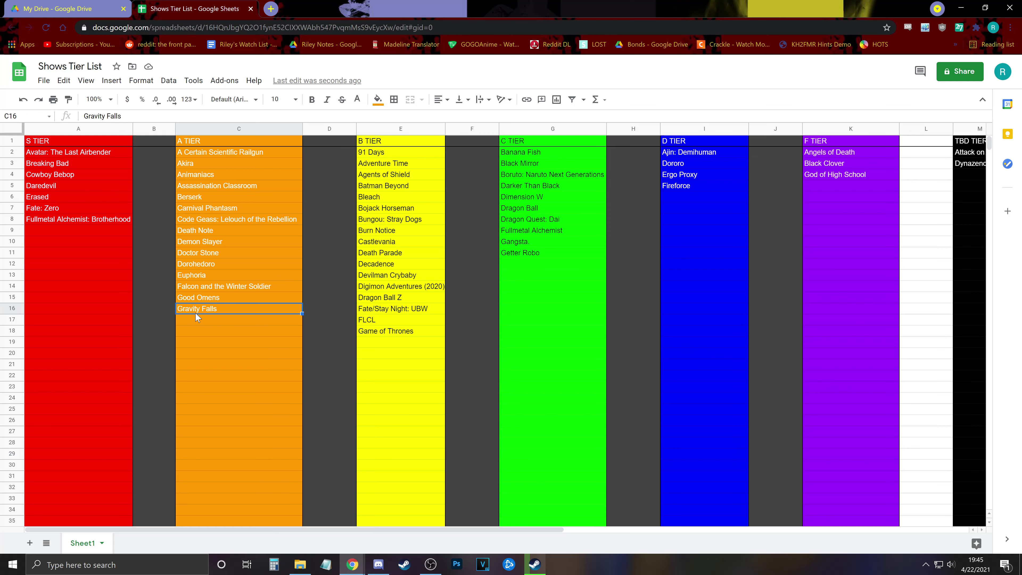
Add "Gridman" to the C TIER list in cell G12.
key("Right")
key("Right")
key("Right")
key("Up")
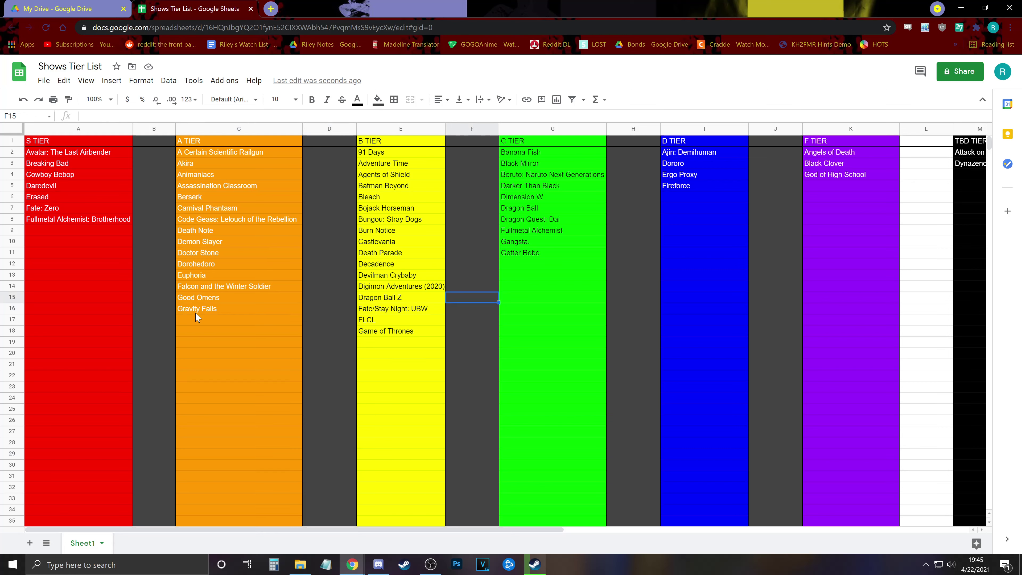
key("Right")
key("Up")
key("Up")
key("Up")
type("Gridman")
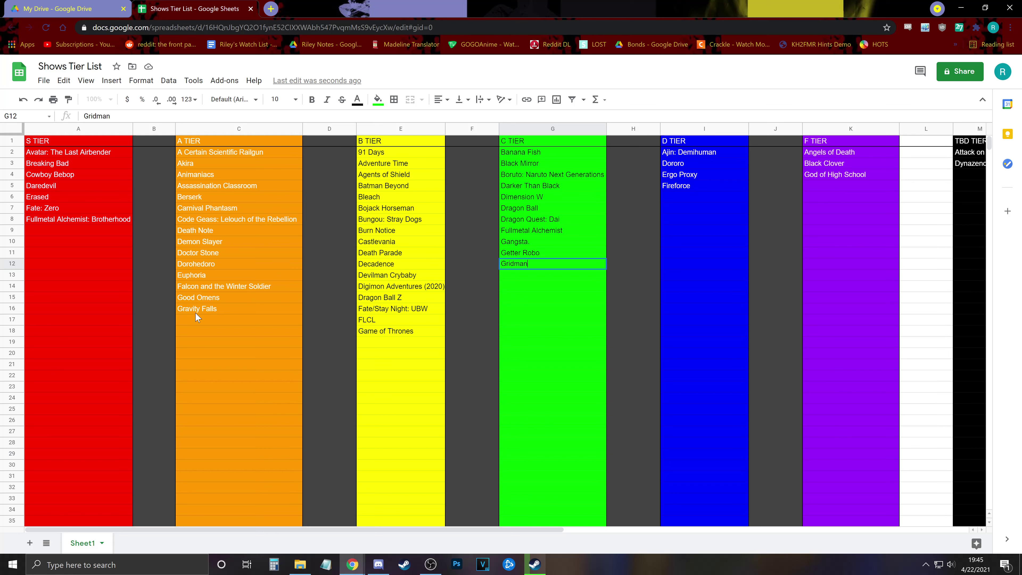
key("Return")
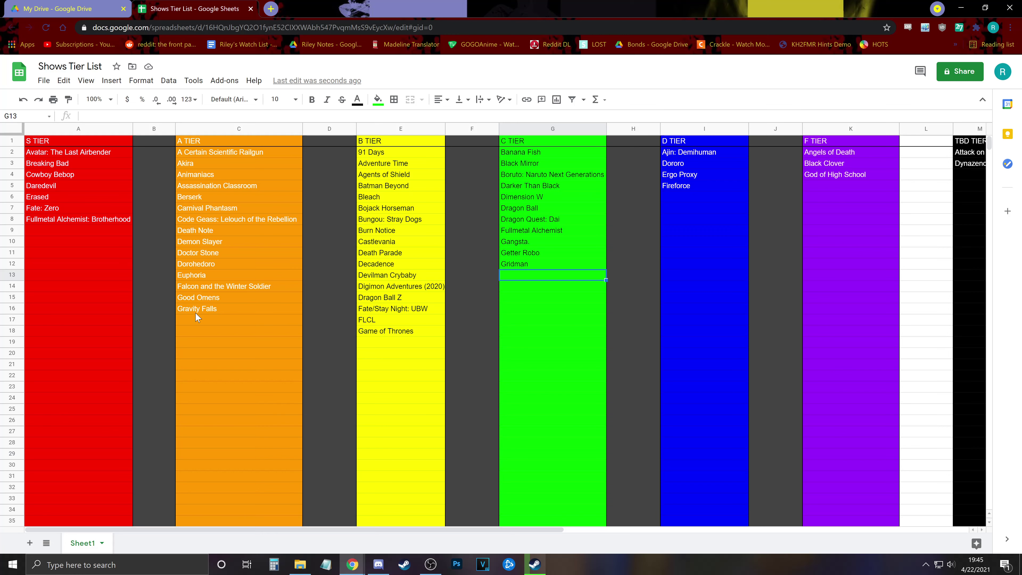
key("Up")
key("Down")
key("Down")
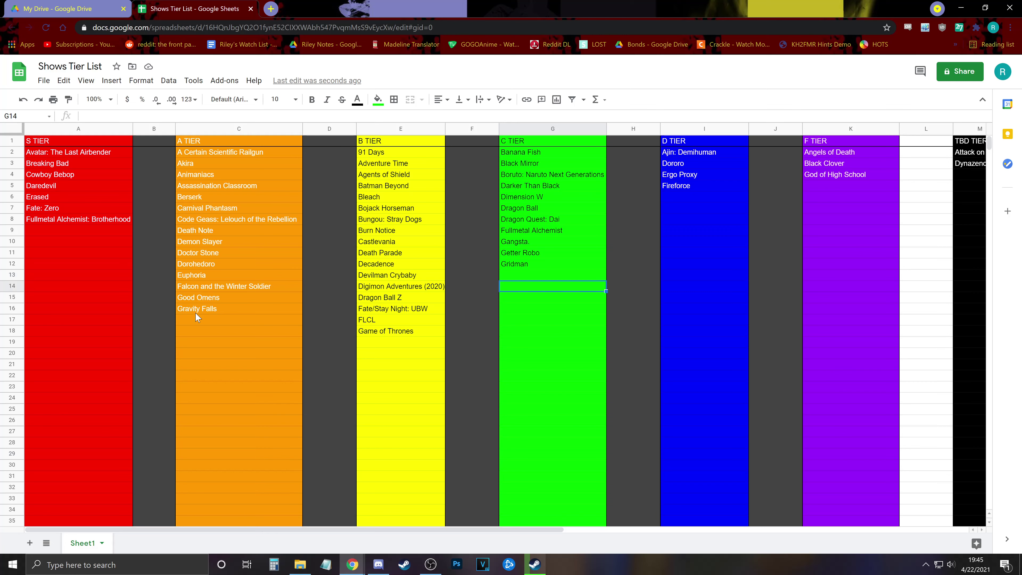
key("Up")
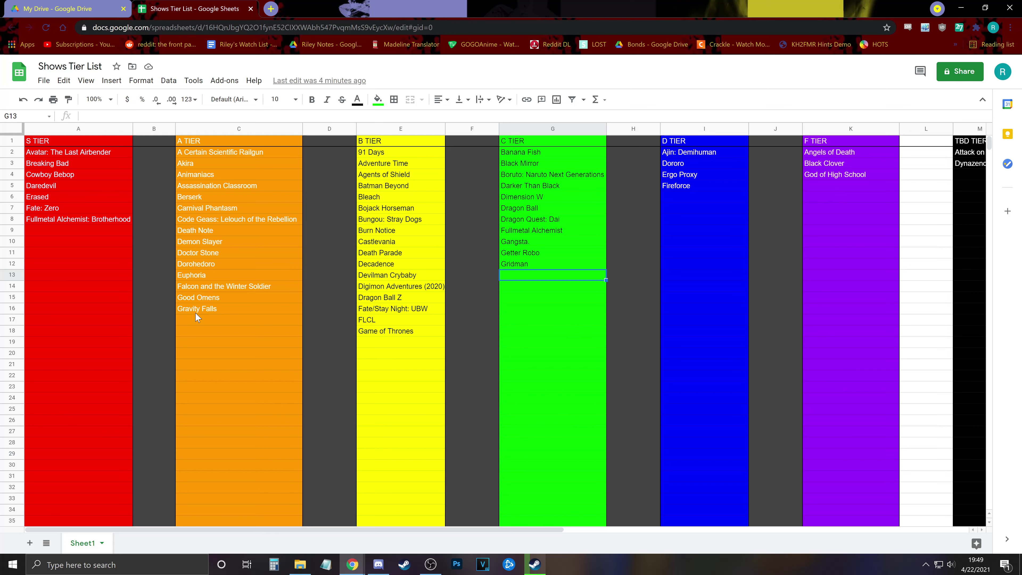
Add "Gurren Lagann" to the A TIER list in cell C17.
left_click(212, 321)
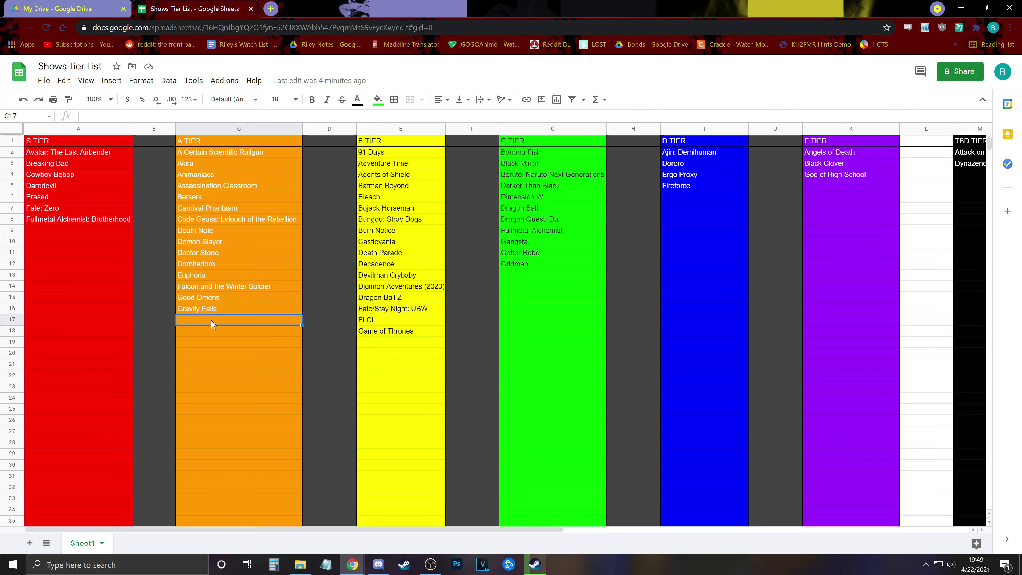
type("Gurren Lagann")
key("Return")
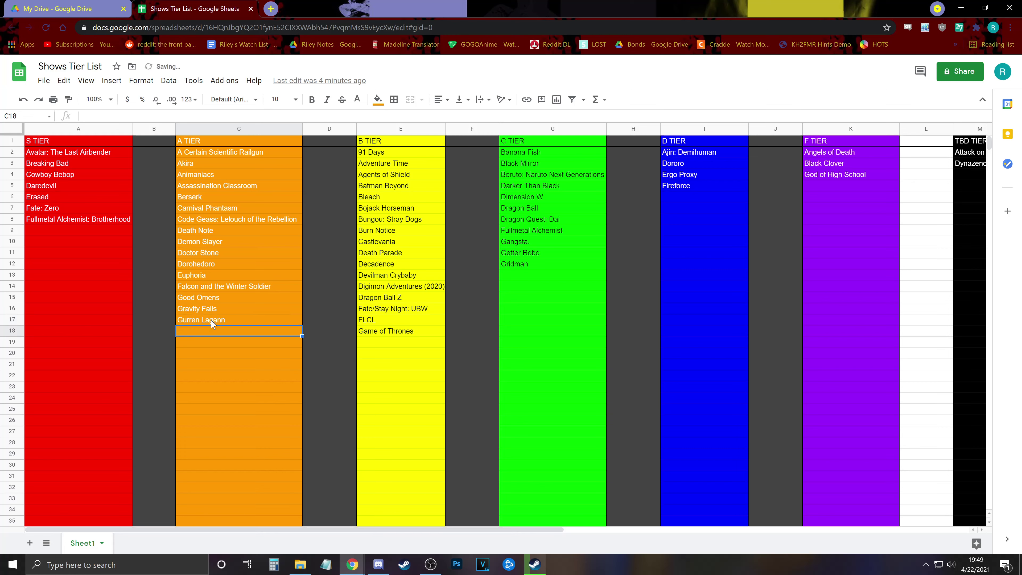
key("Up")
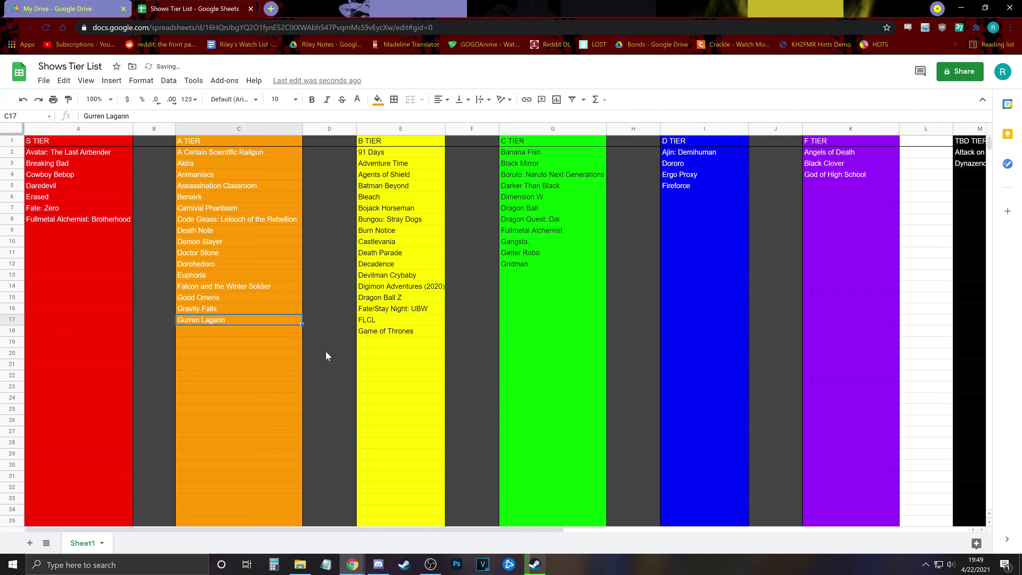